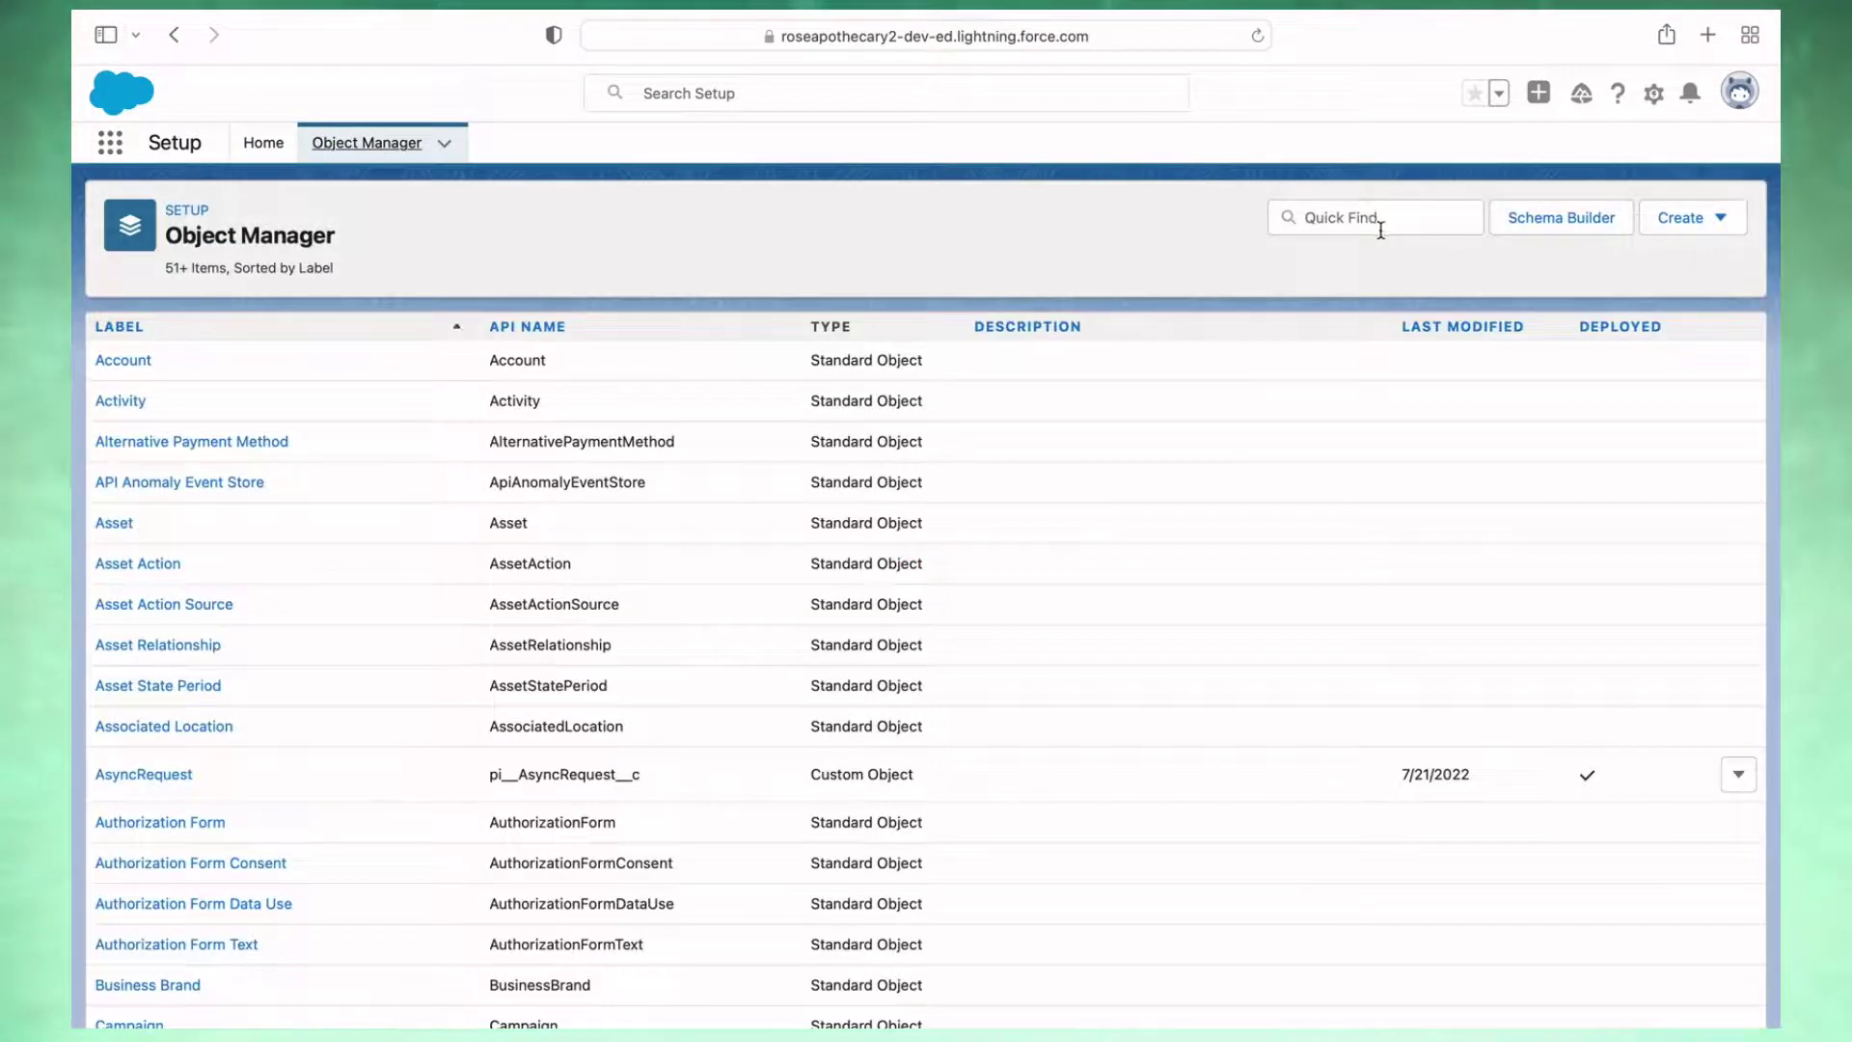
Step: Open the Account object's Fields & Relationships list in Object Manager
click(1381, 231)
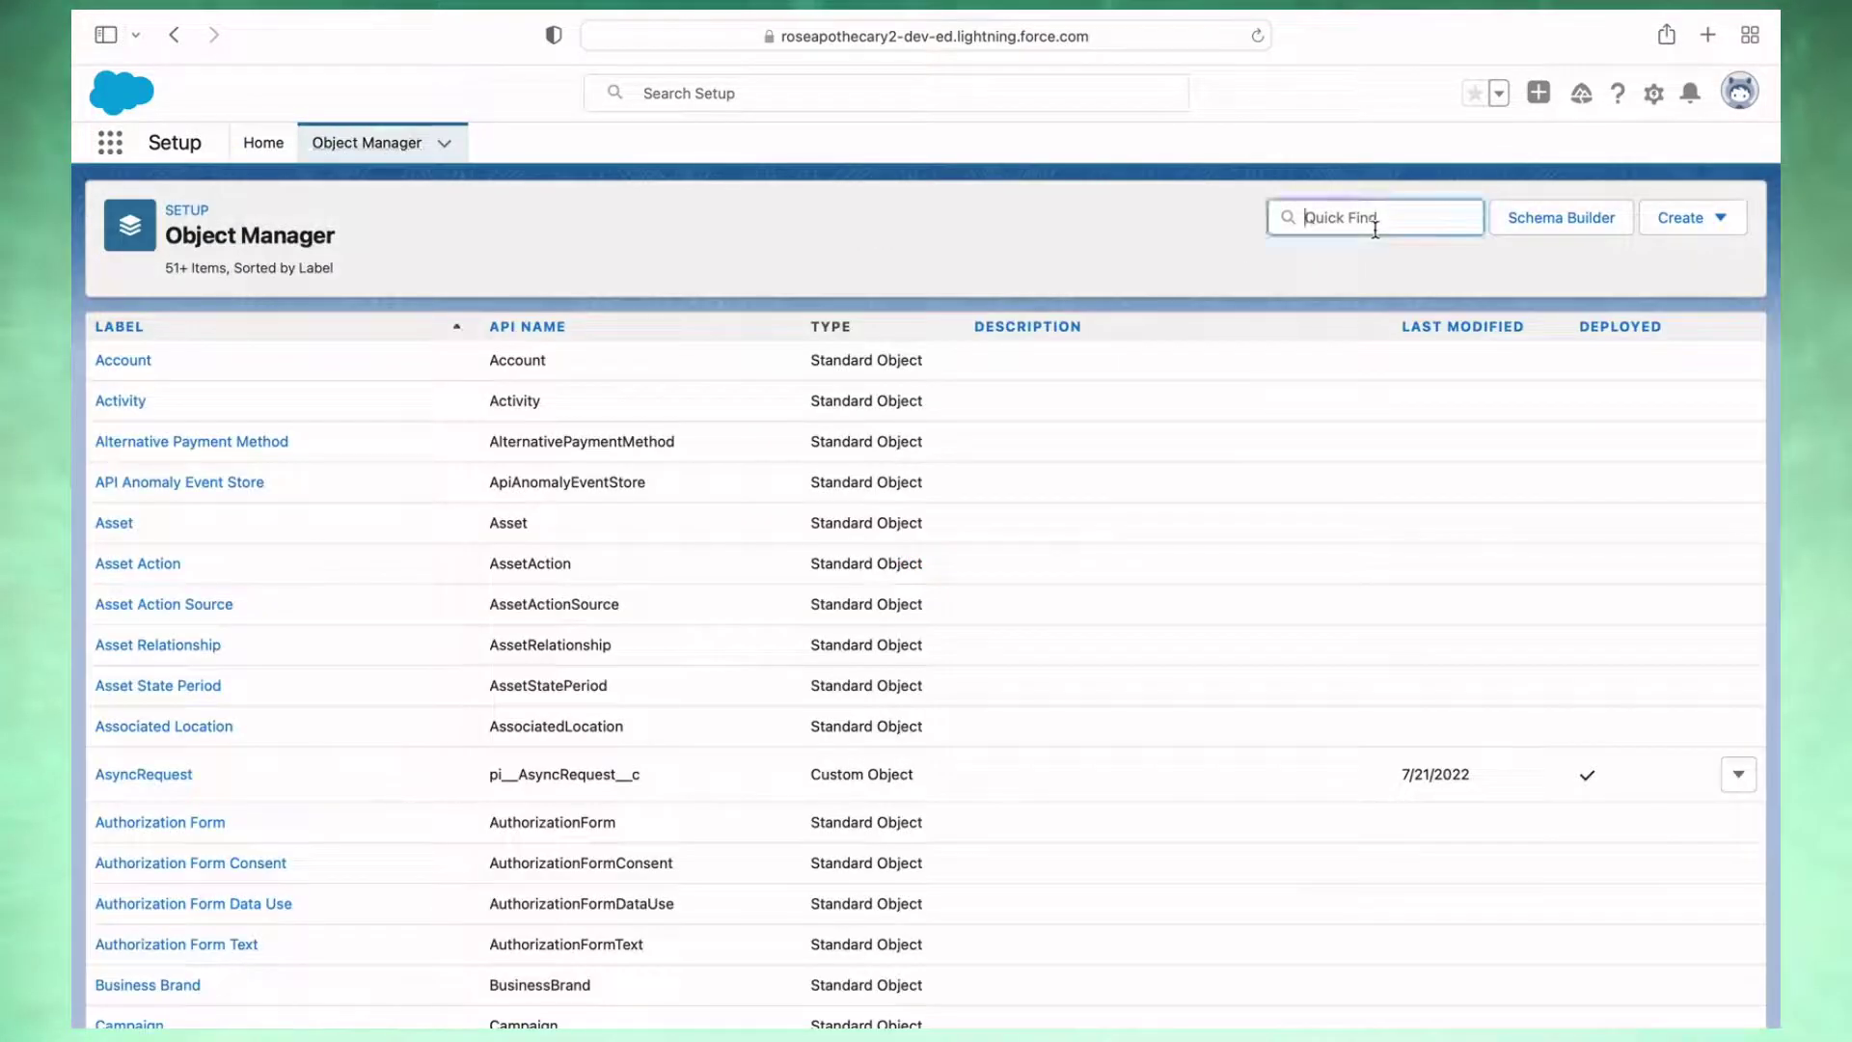
text(account)
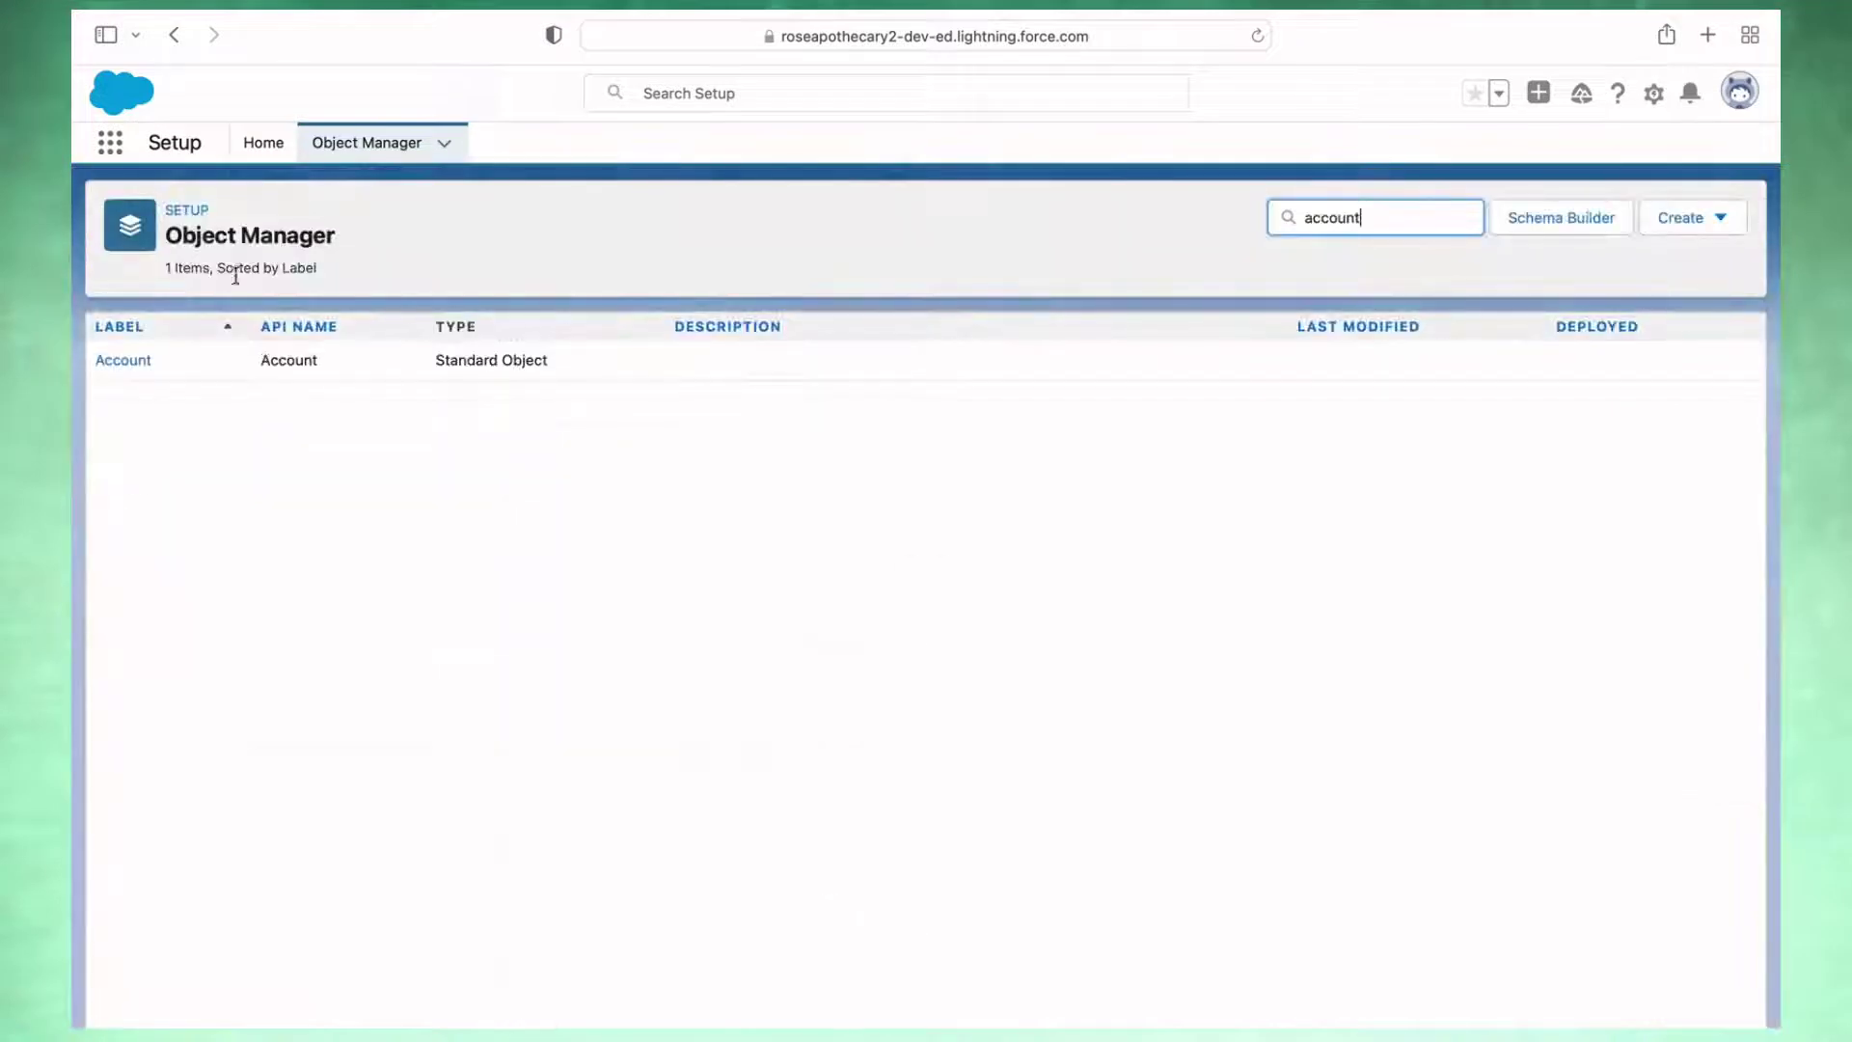
click(129, 362)
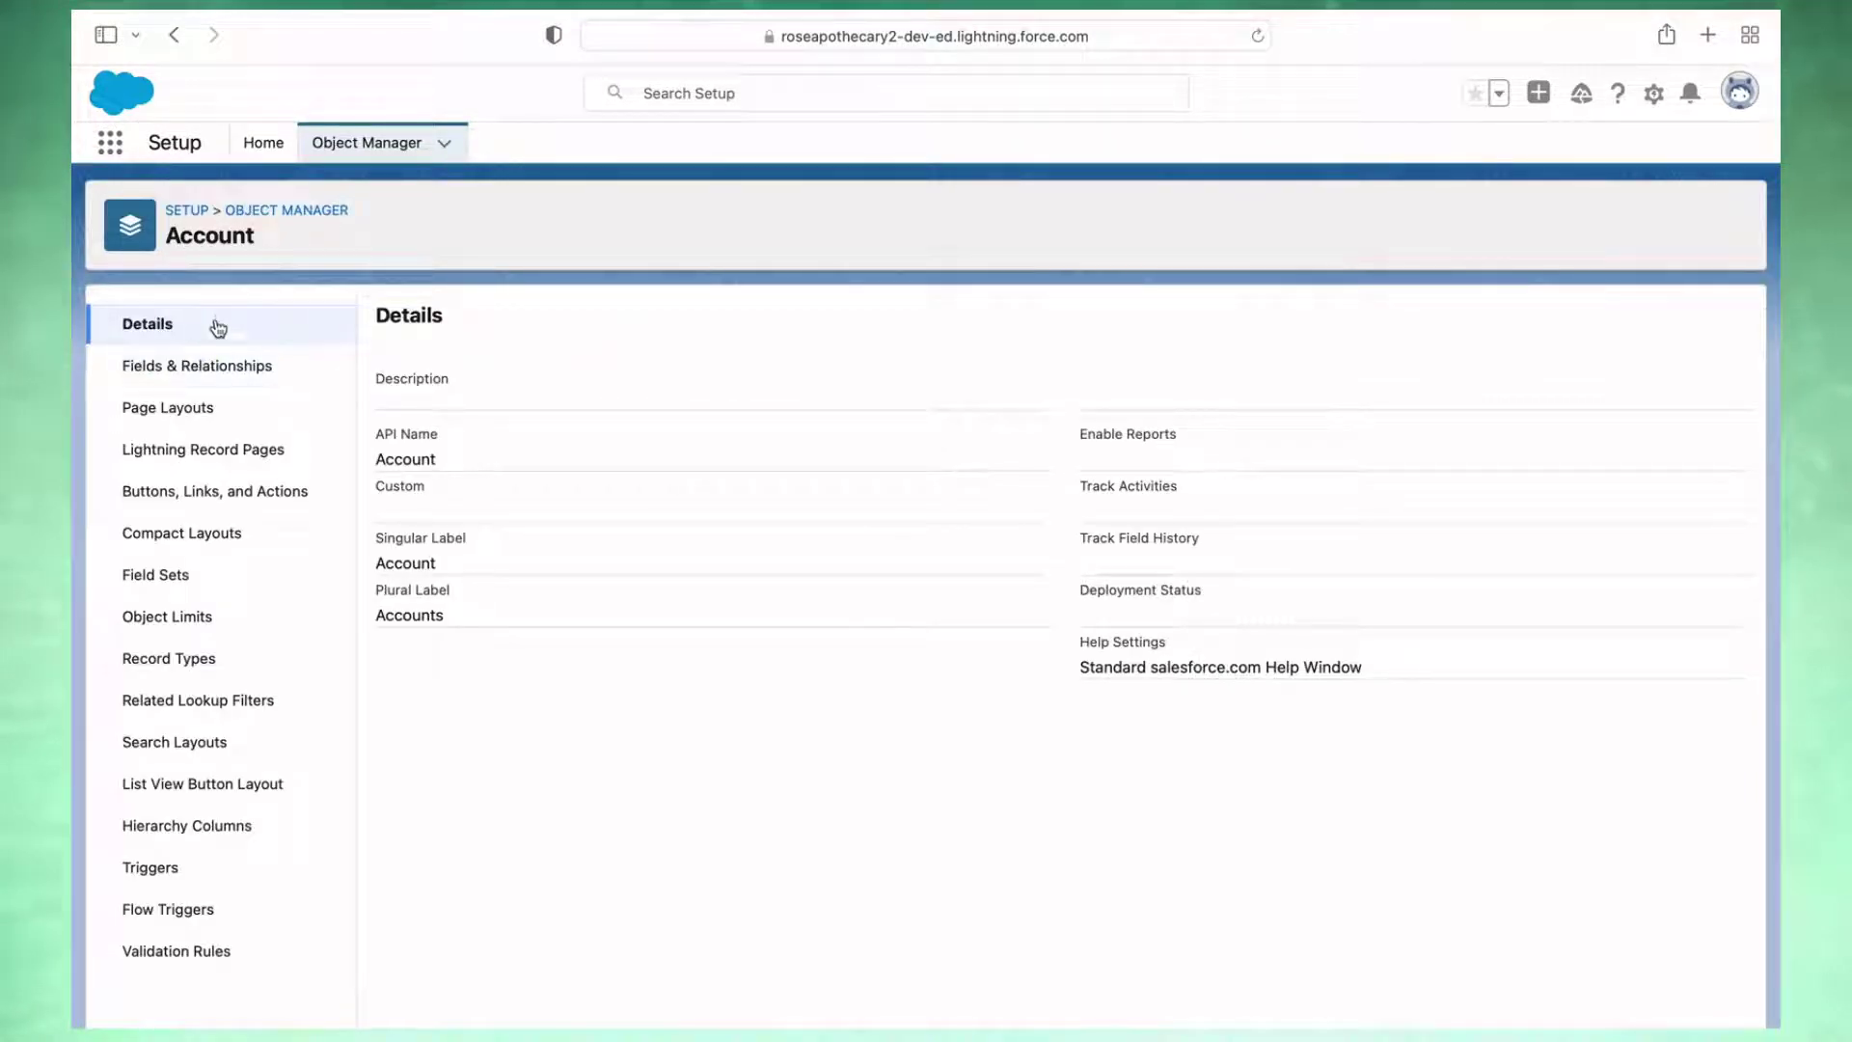
click(207, 375)
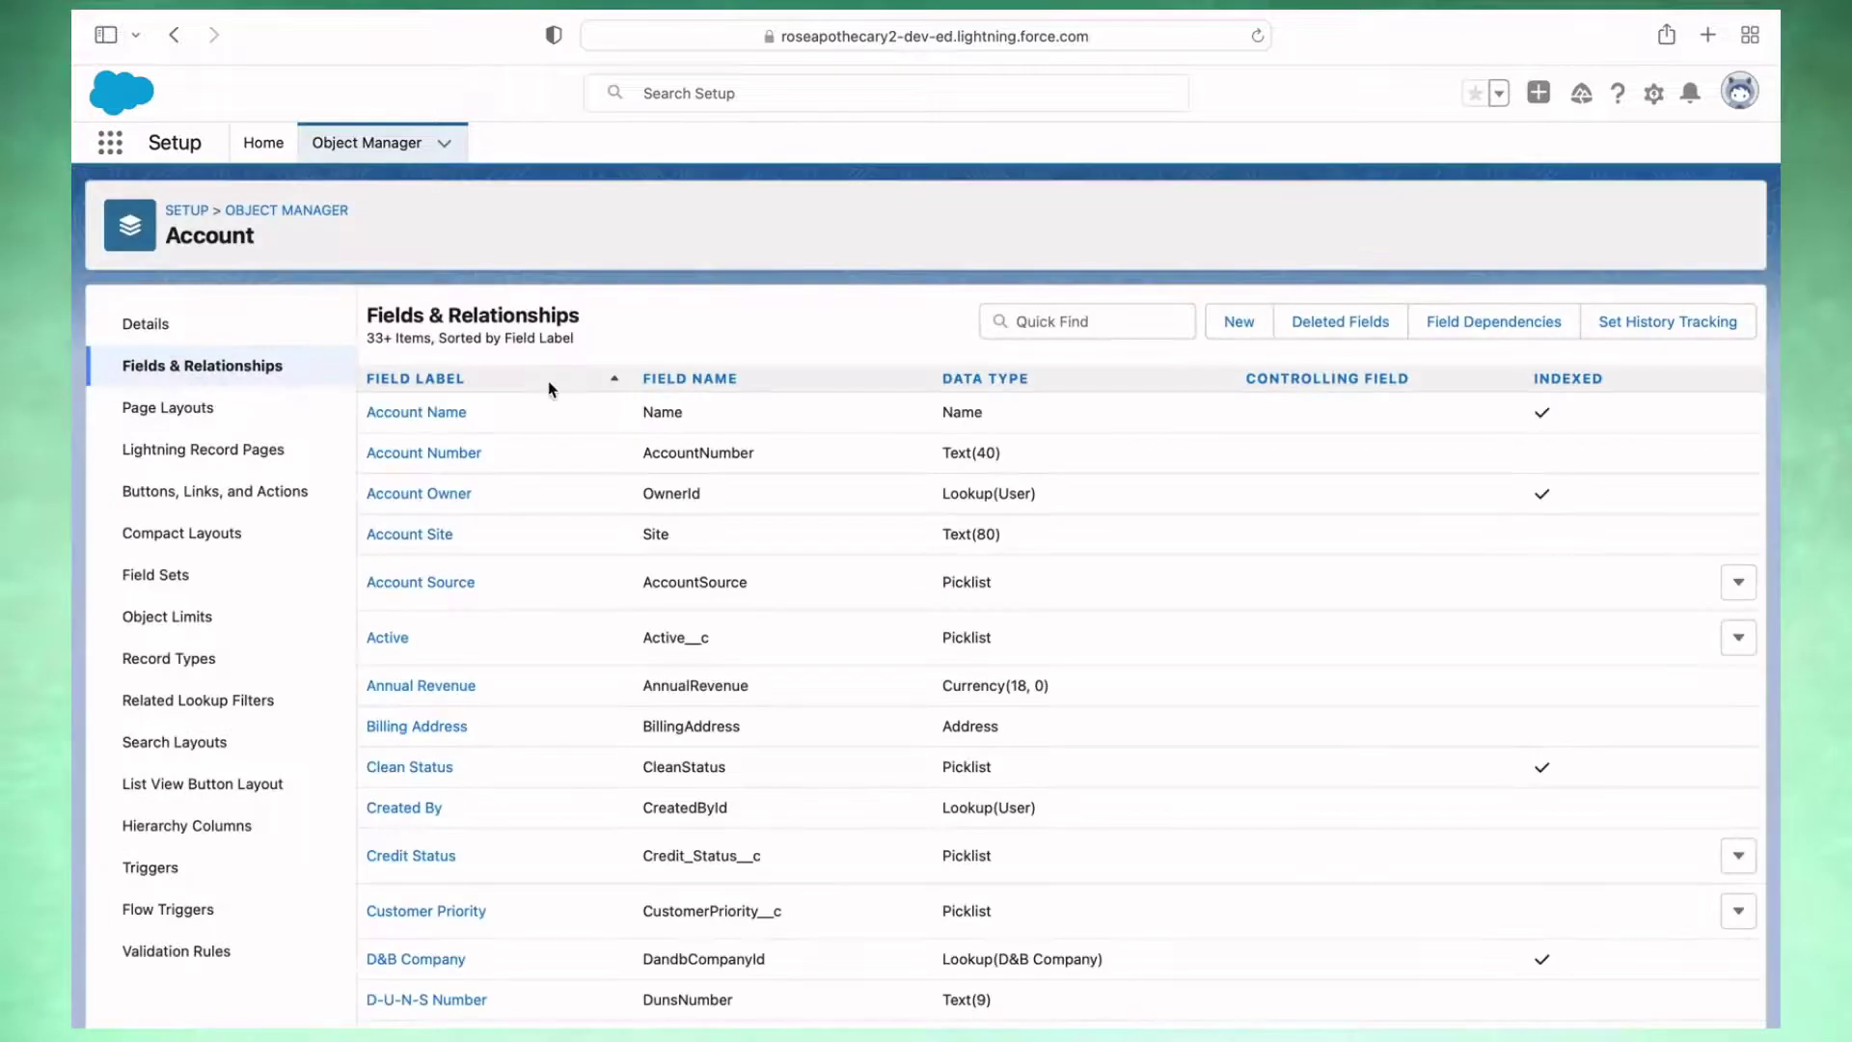
scroll(748, 521, down, 10)
Step: Open the Account Type picklist field and scroll to its values, including Customer
click(1020, 321)
text(type)
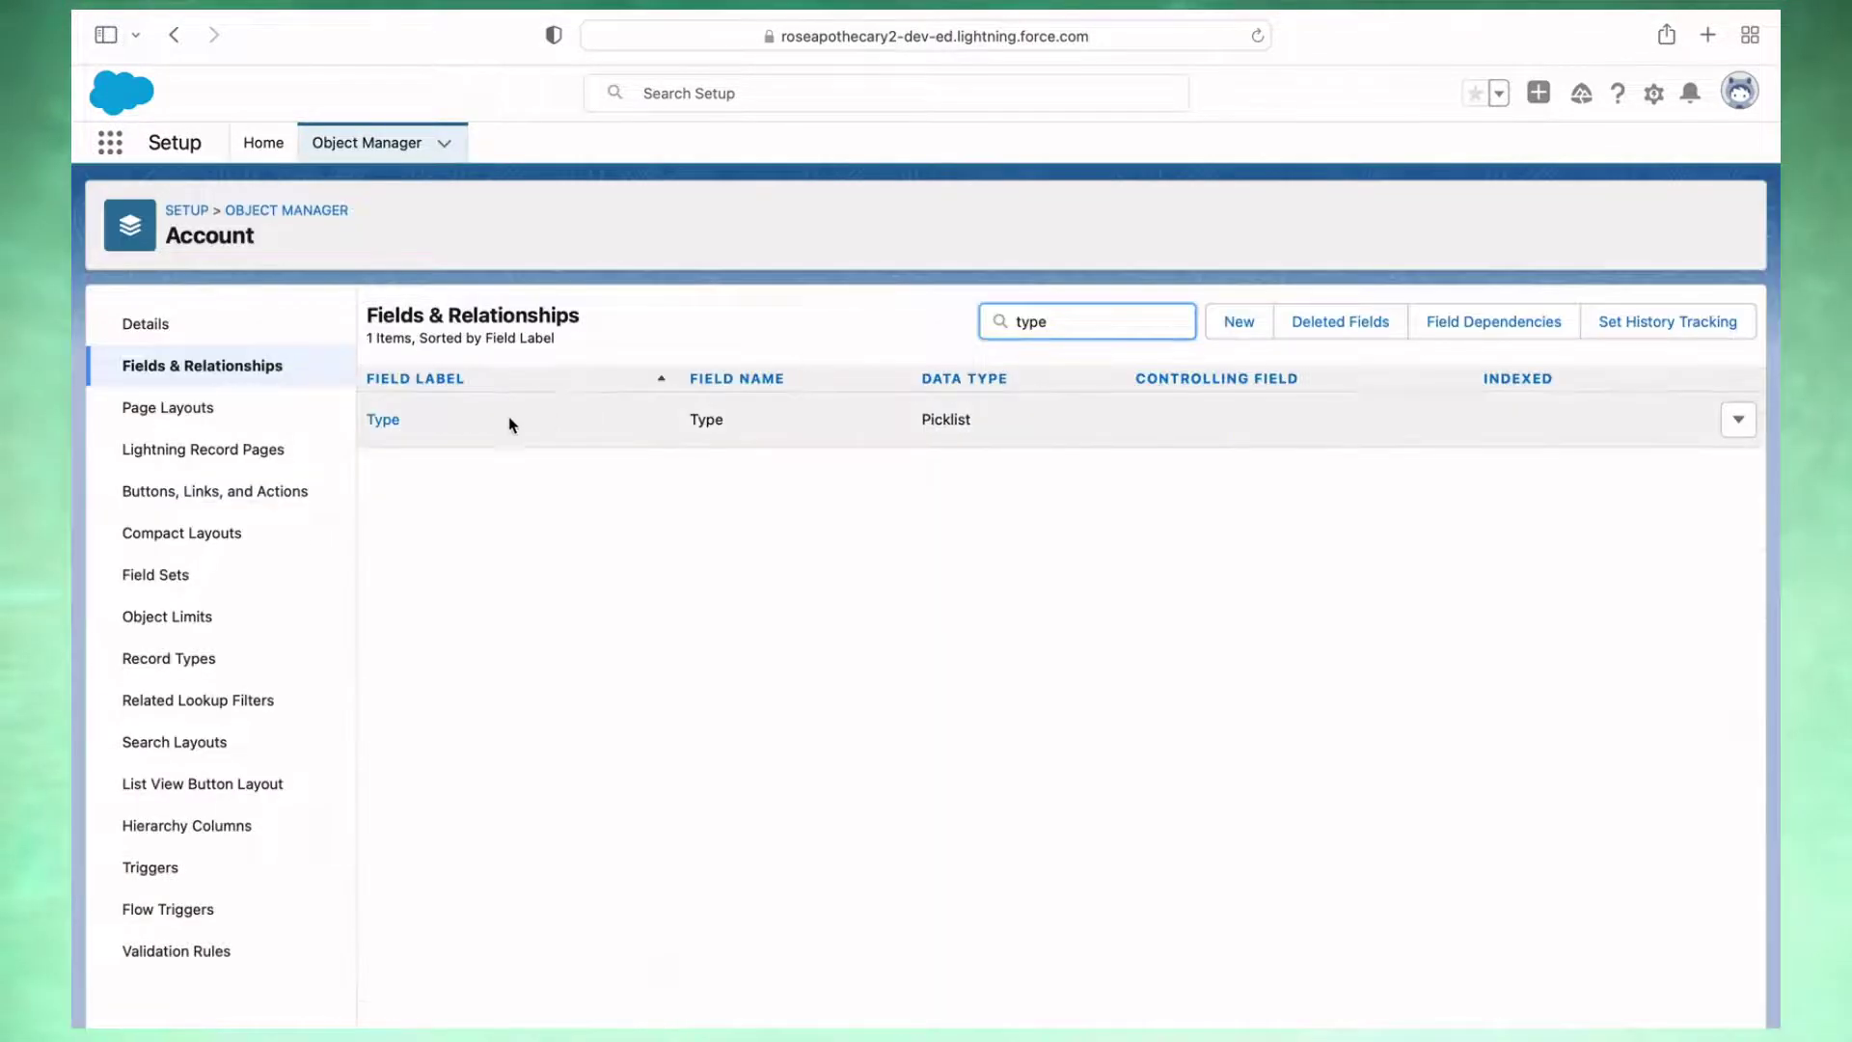
click(383, 422)
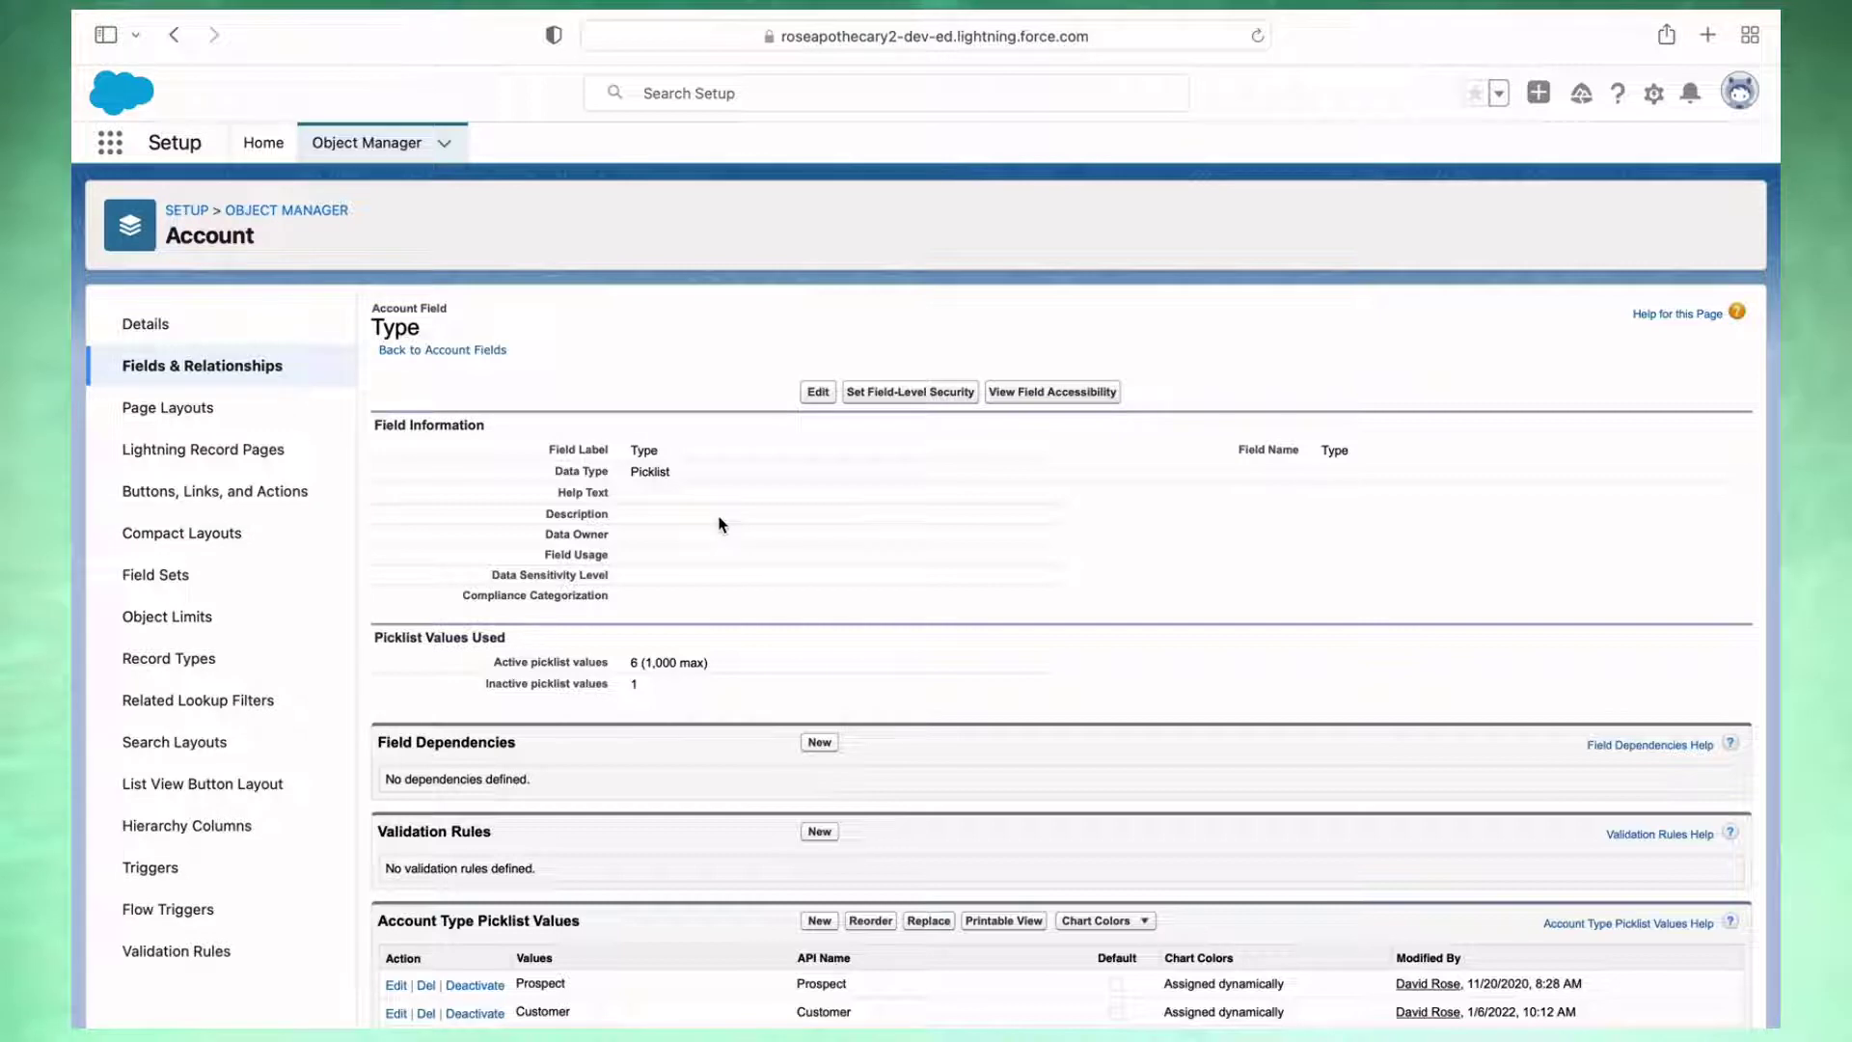
scroll(970, 692, down, 3)
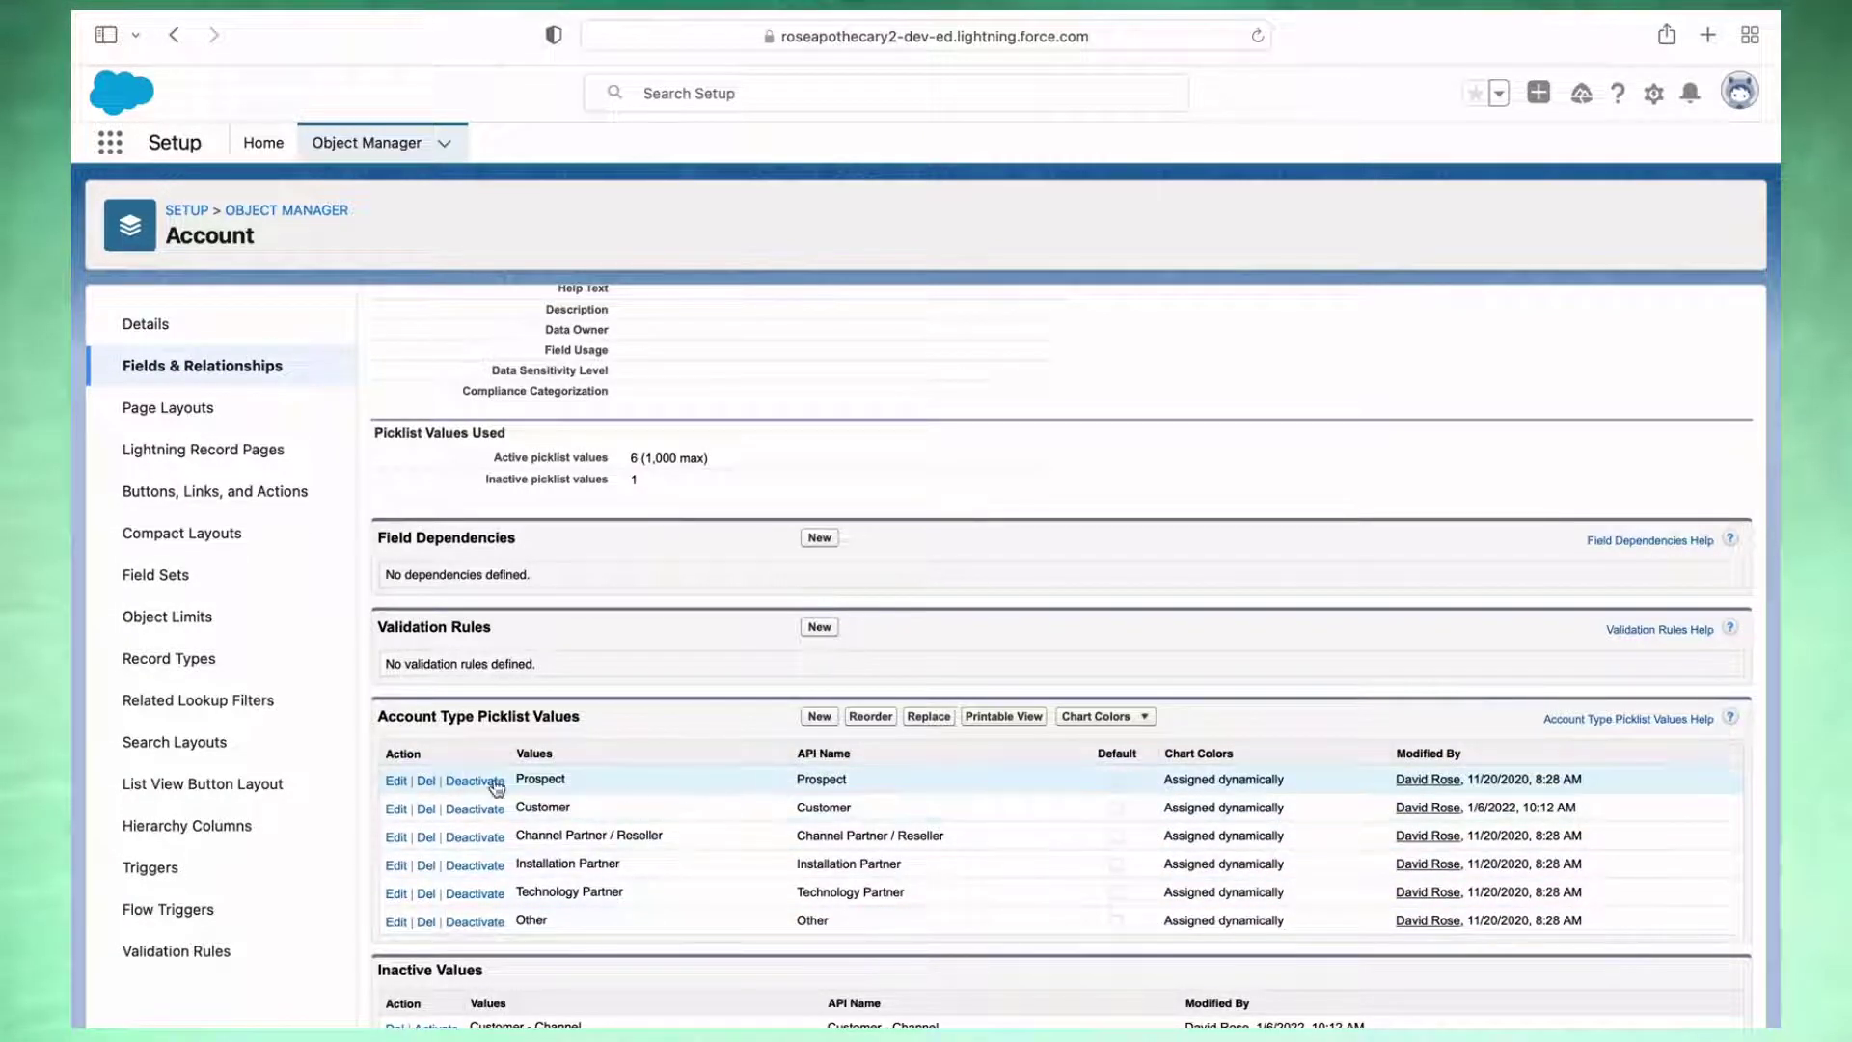
Step: Make Prospect the default Account Type picklist value
click(395, 783)
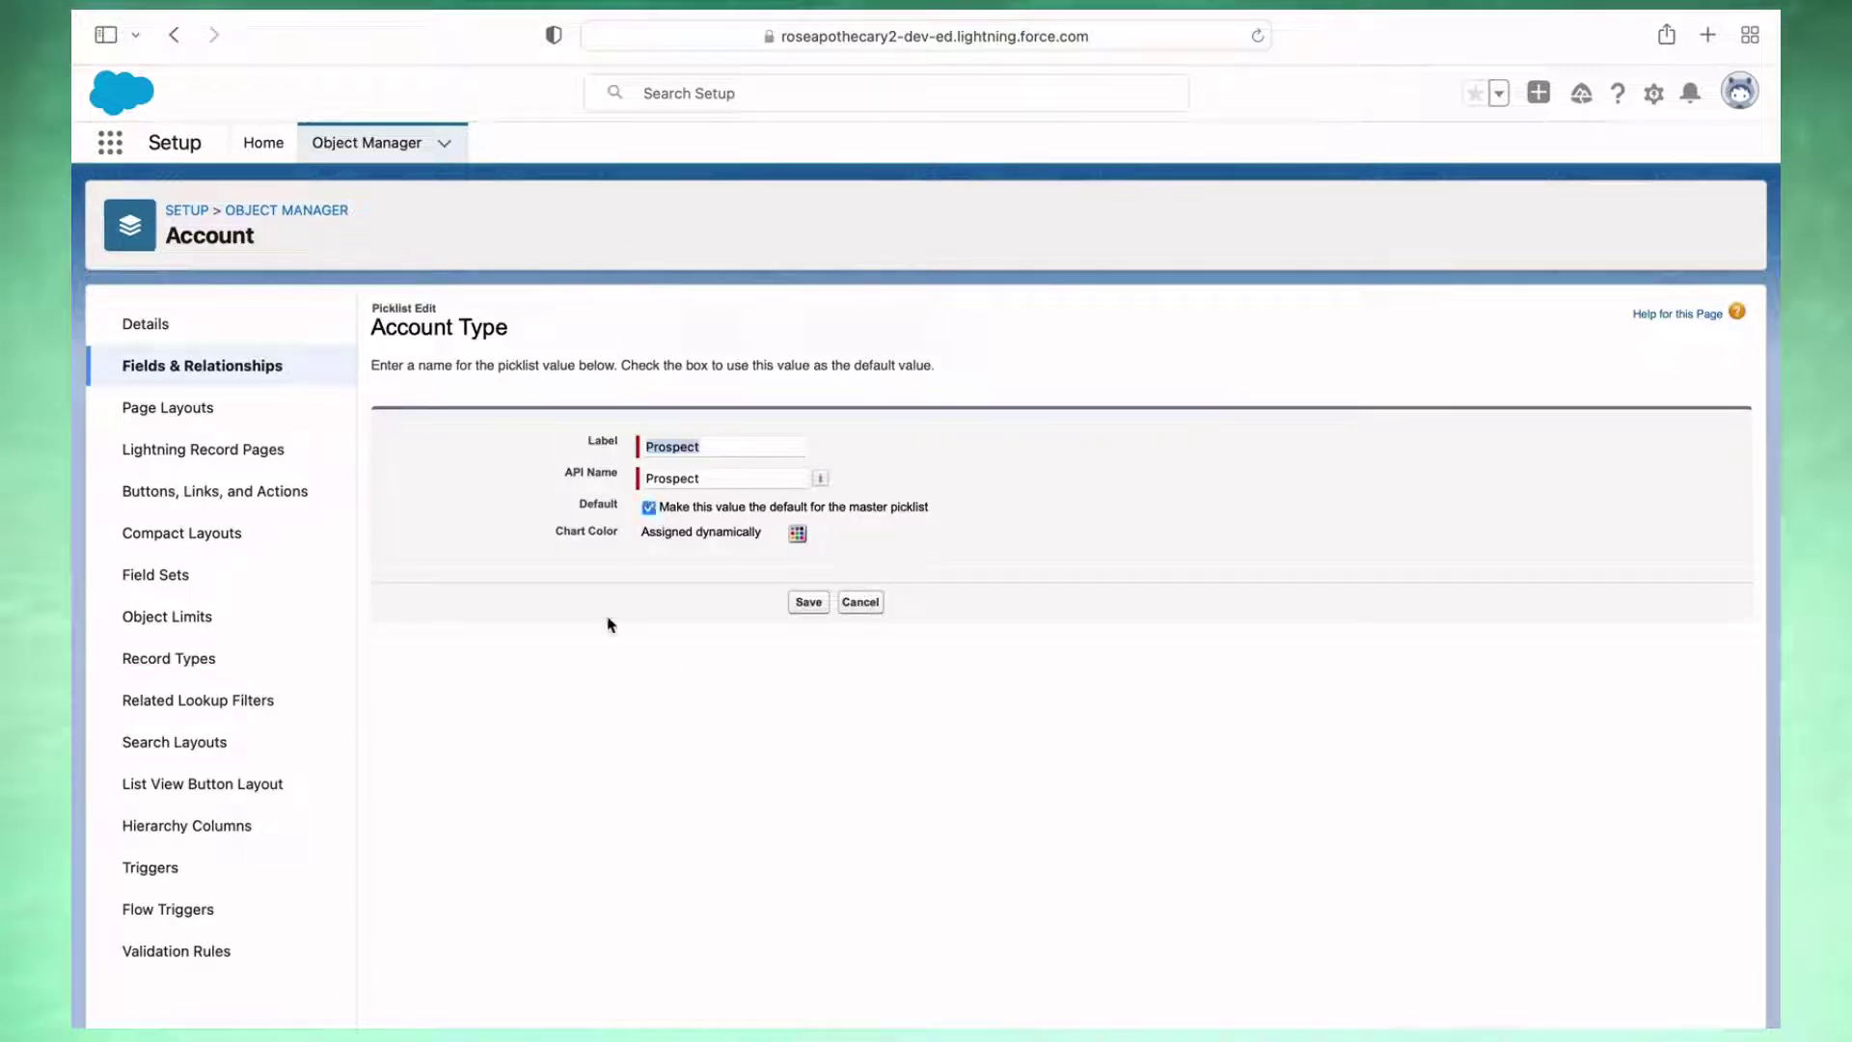
click(809, 601)
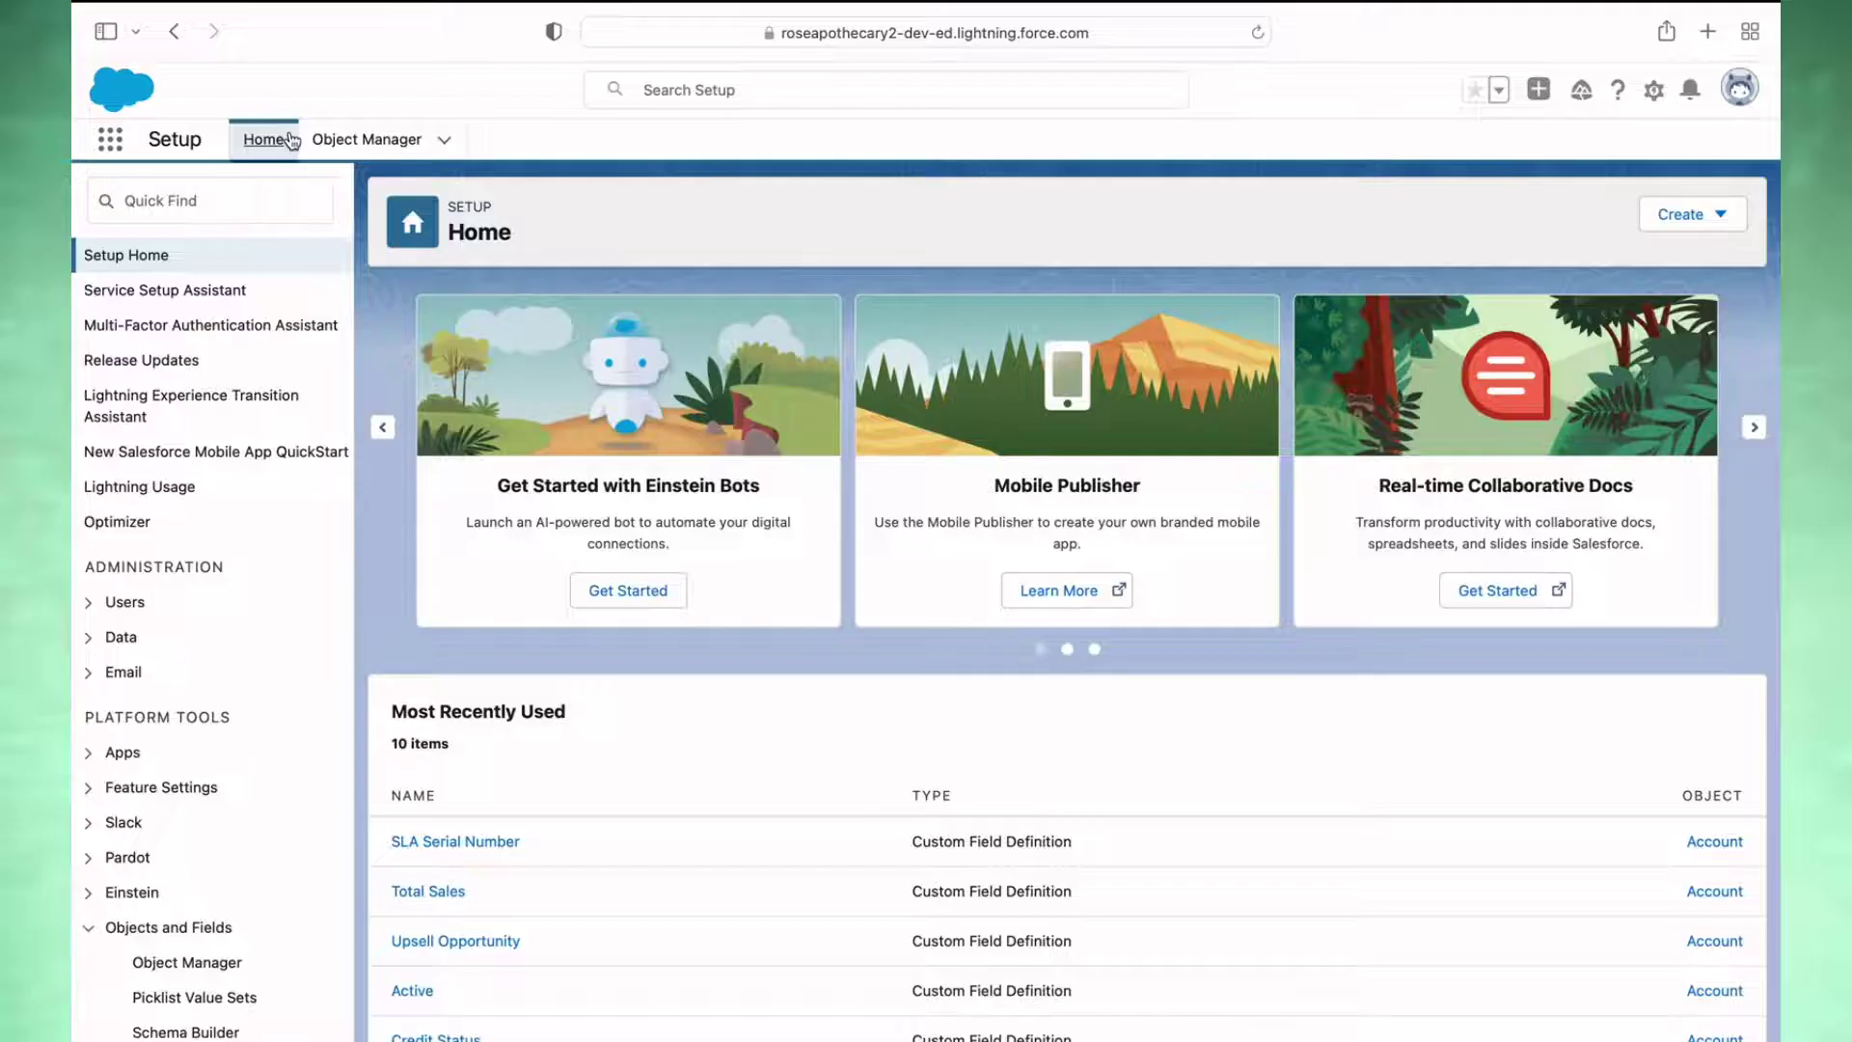
Step: Create a new Record-Triggered Flow from the Setup Flows list
click(246, 197)
text(flow)
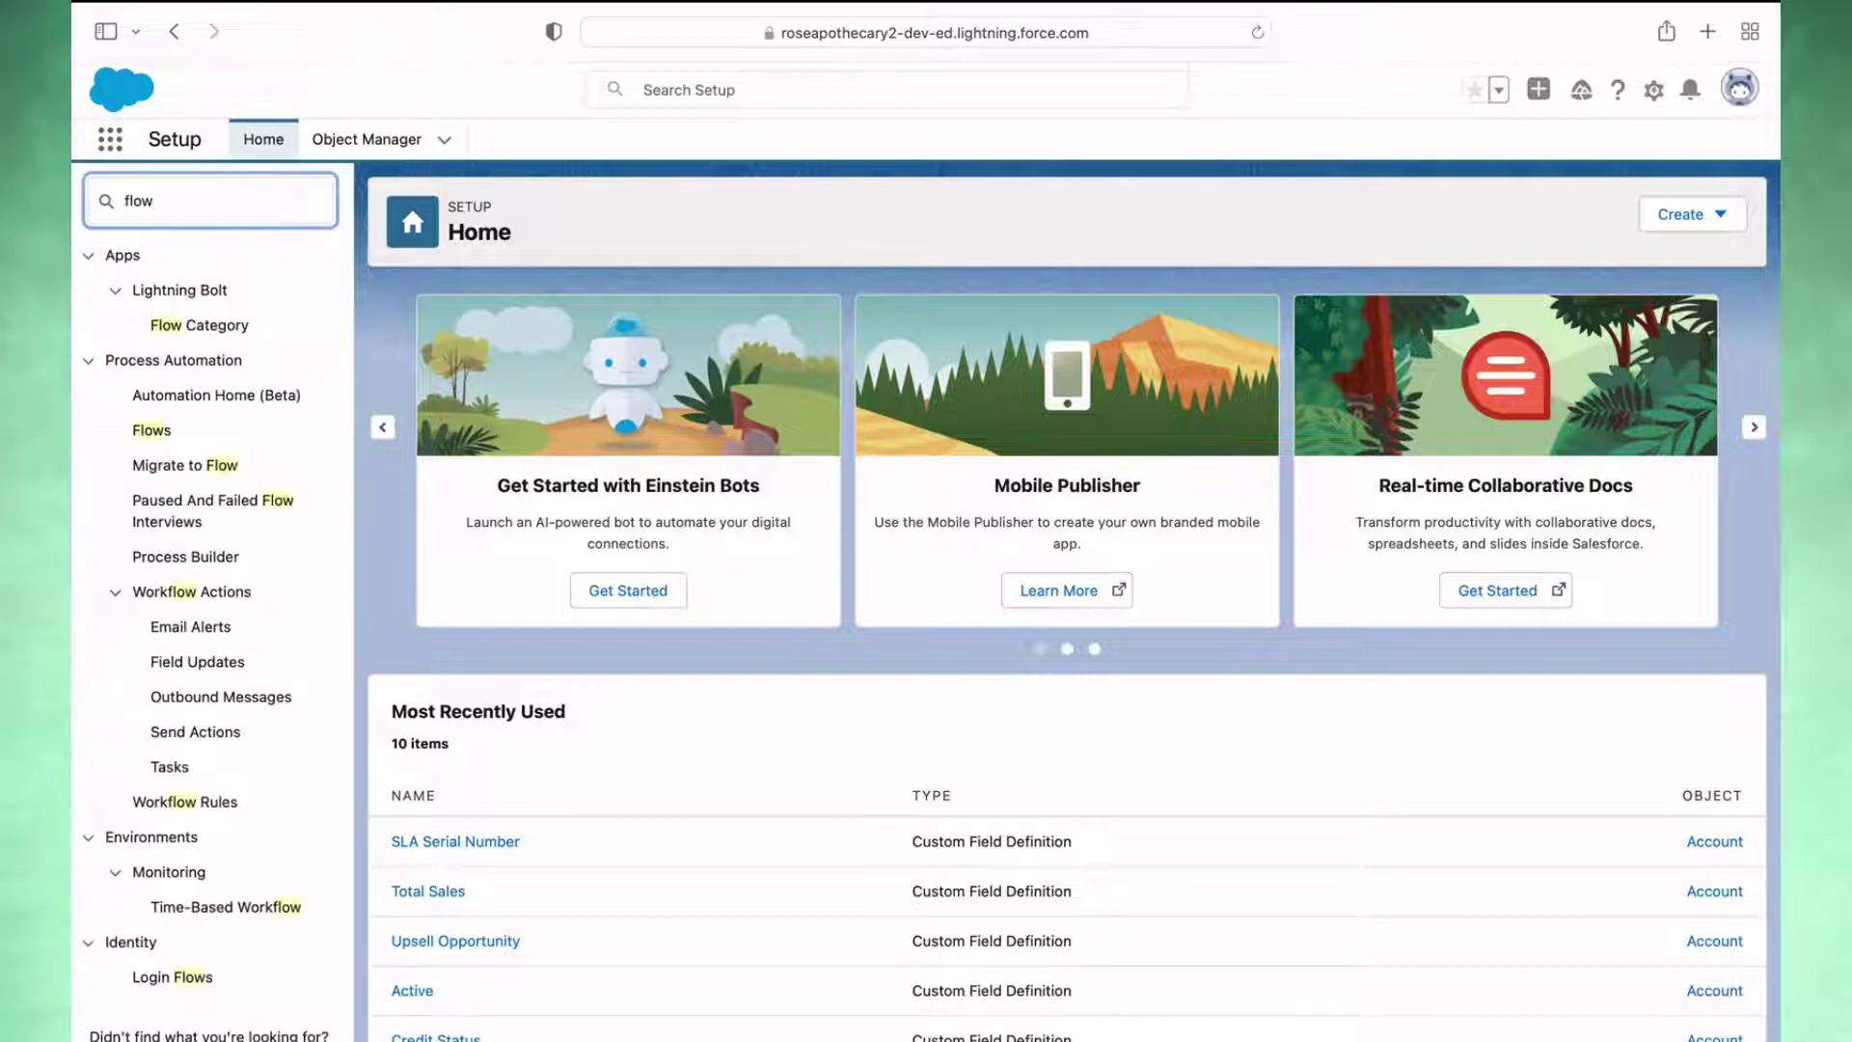
click(152, 430)
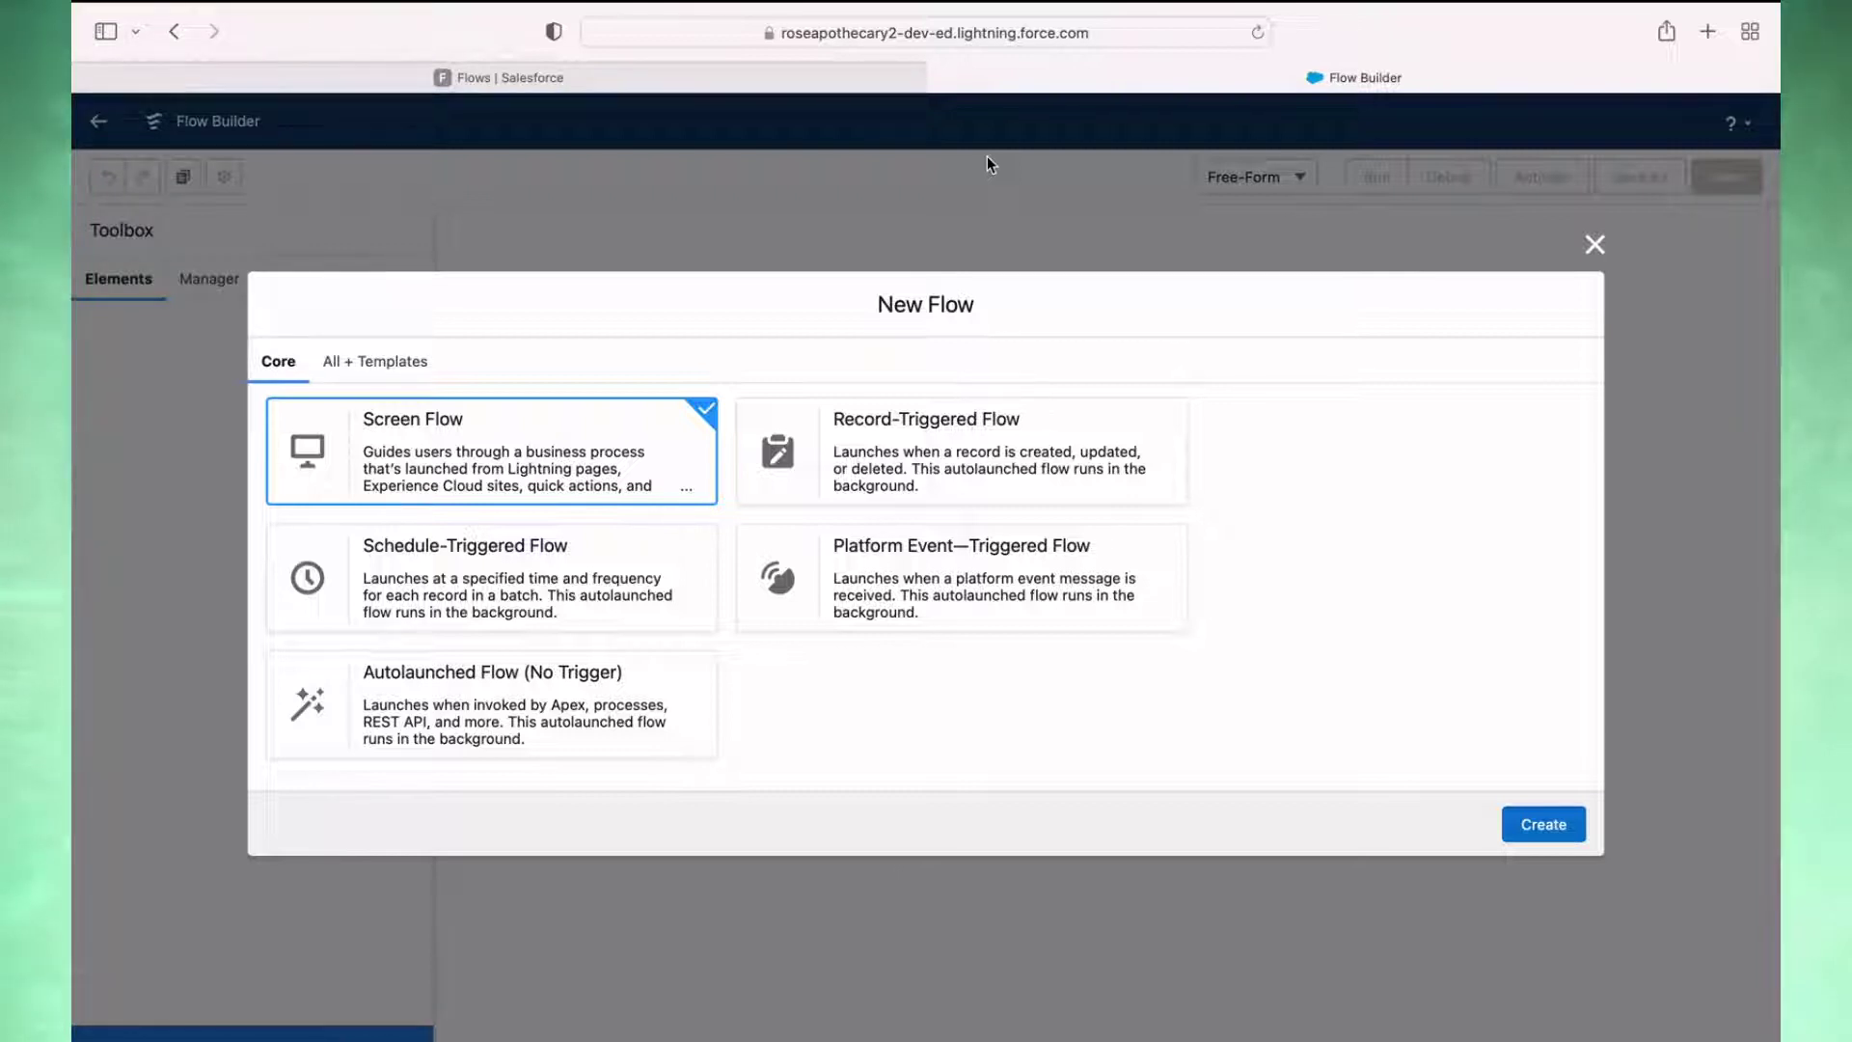
click(999, 429)
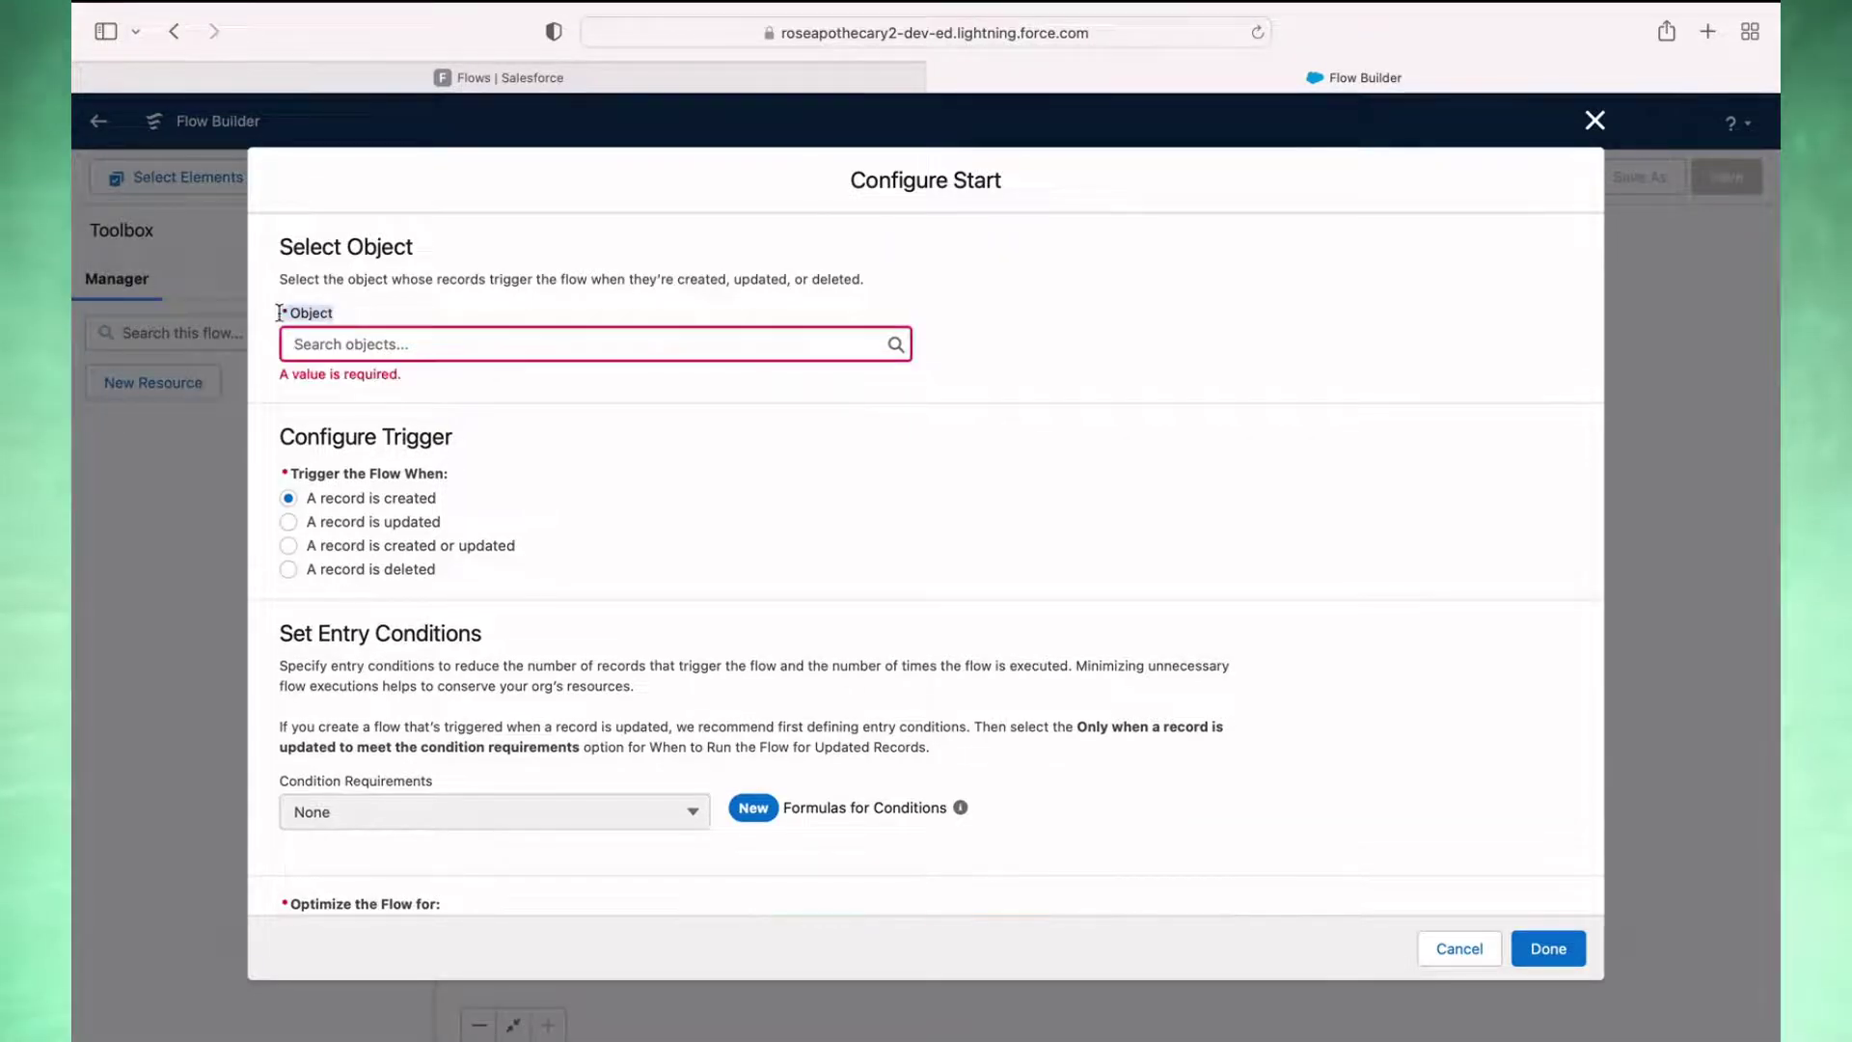
Step: Set Opportunity as the flow's triggering object
click(389, 342)
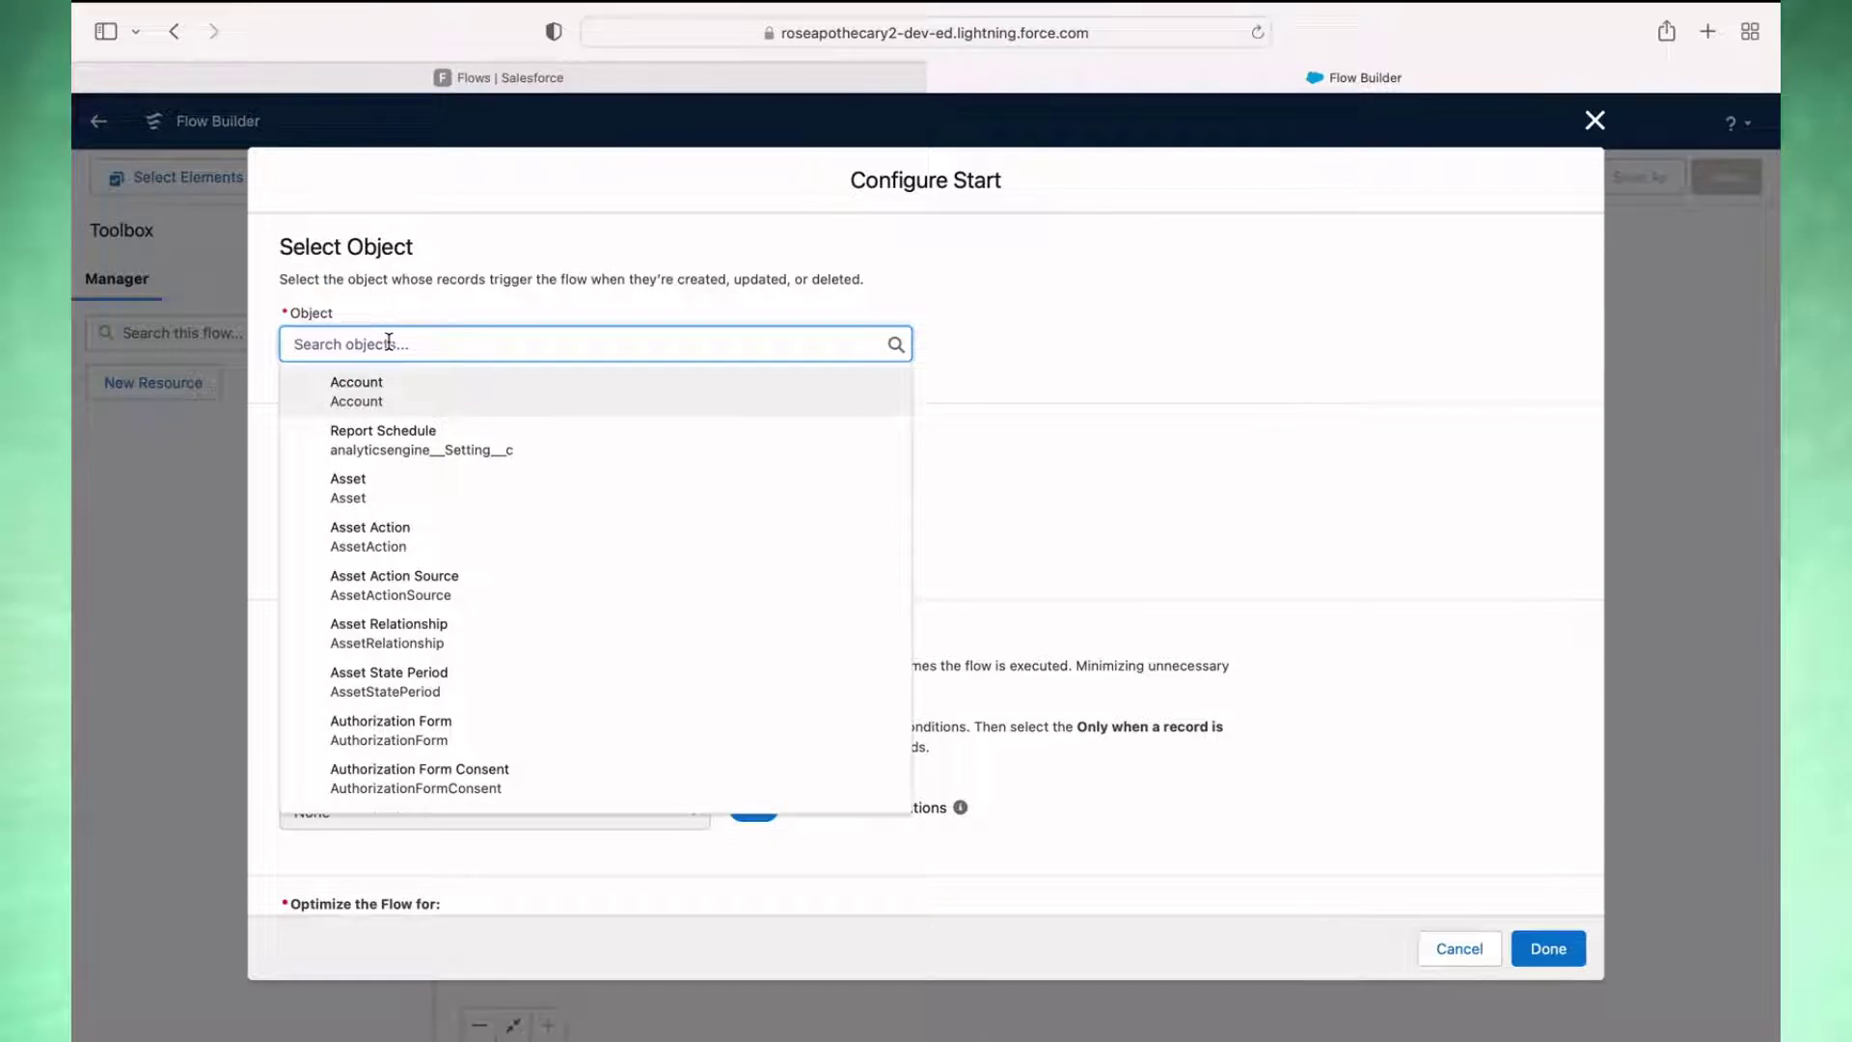
text(oppor)
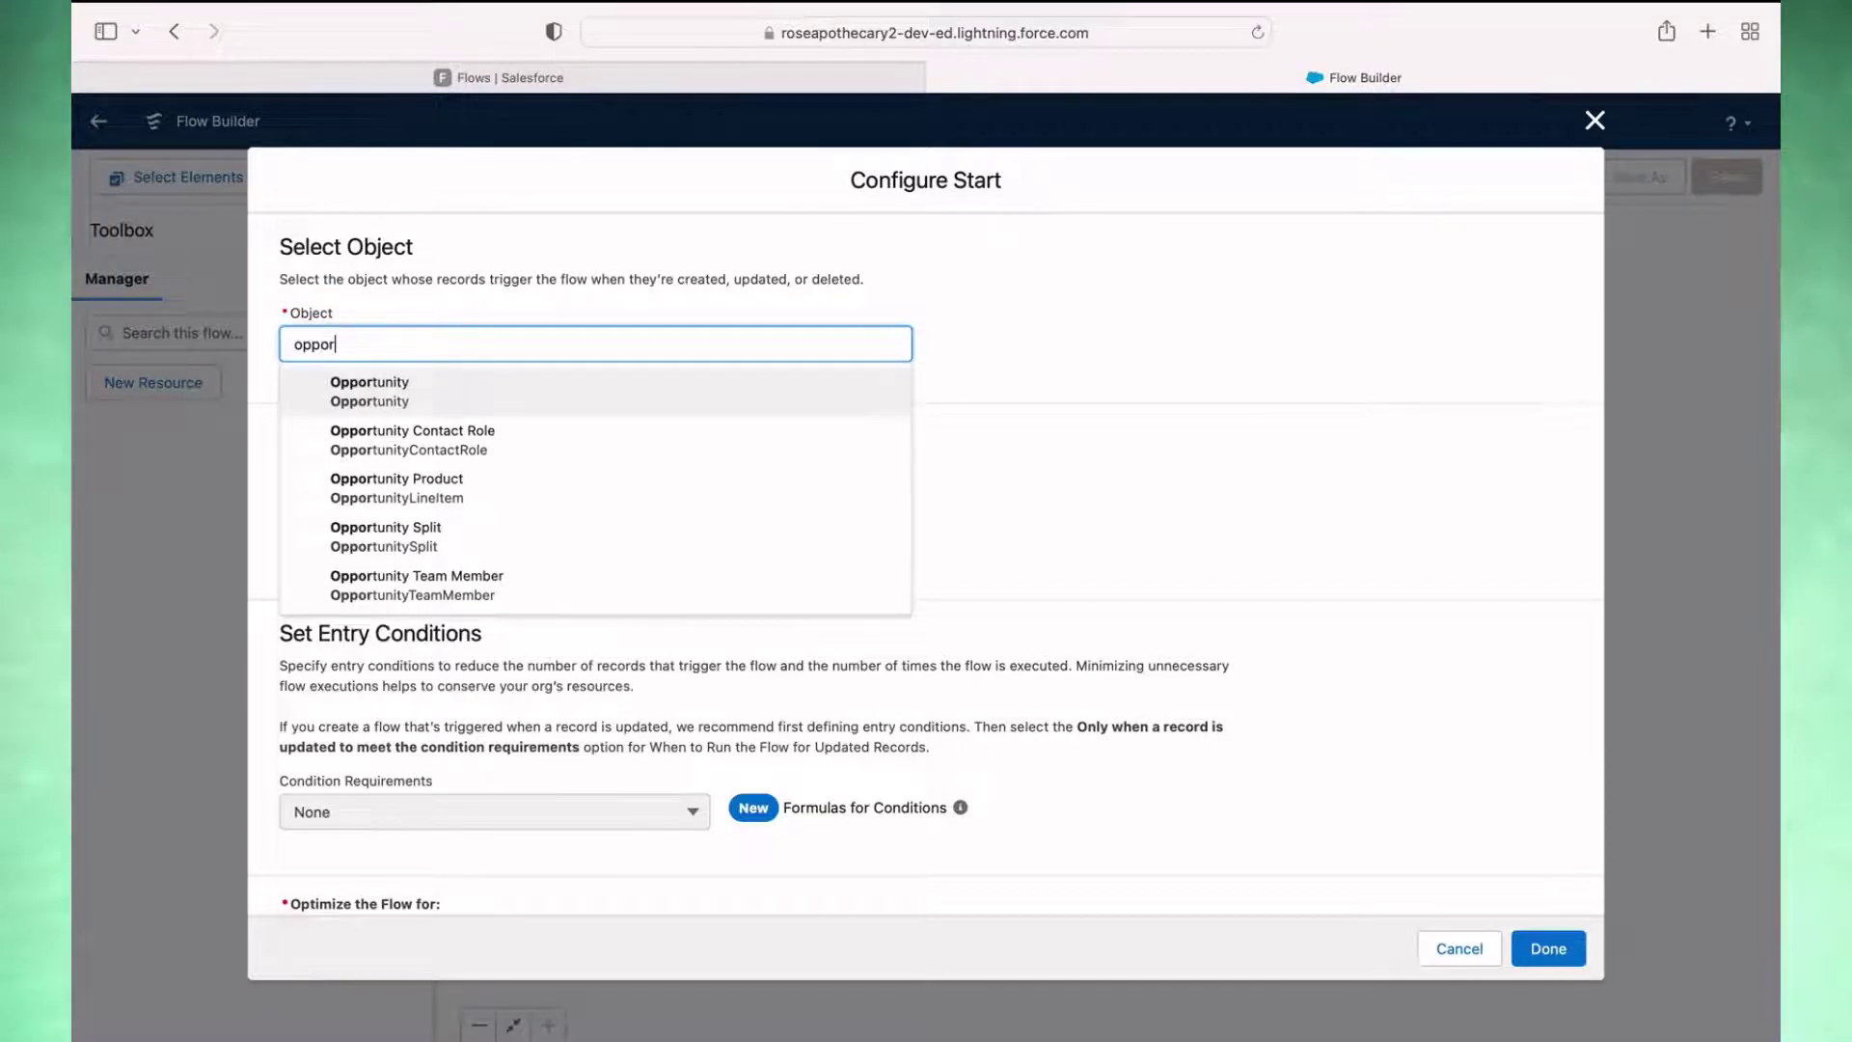
click(396, 390)
scroll(724, 484, down, 2)
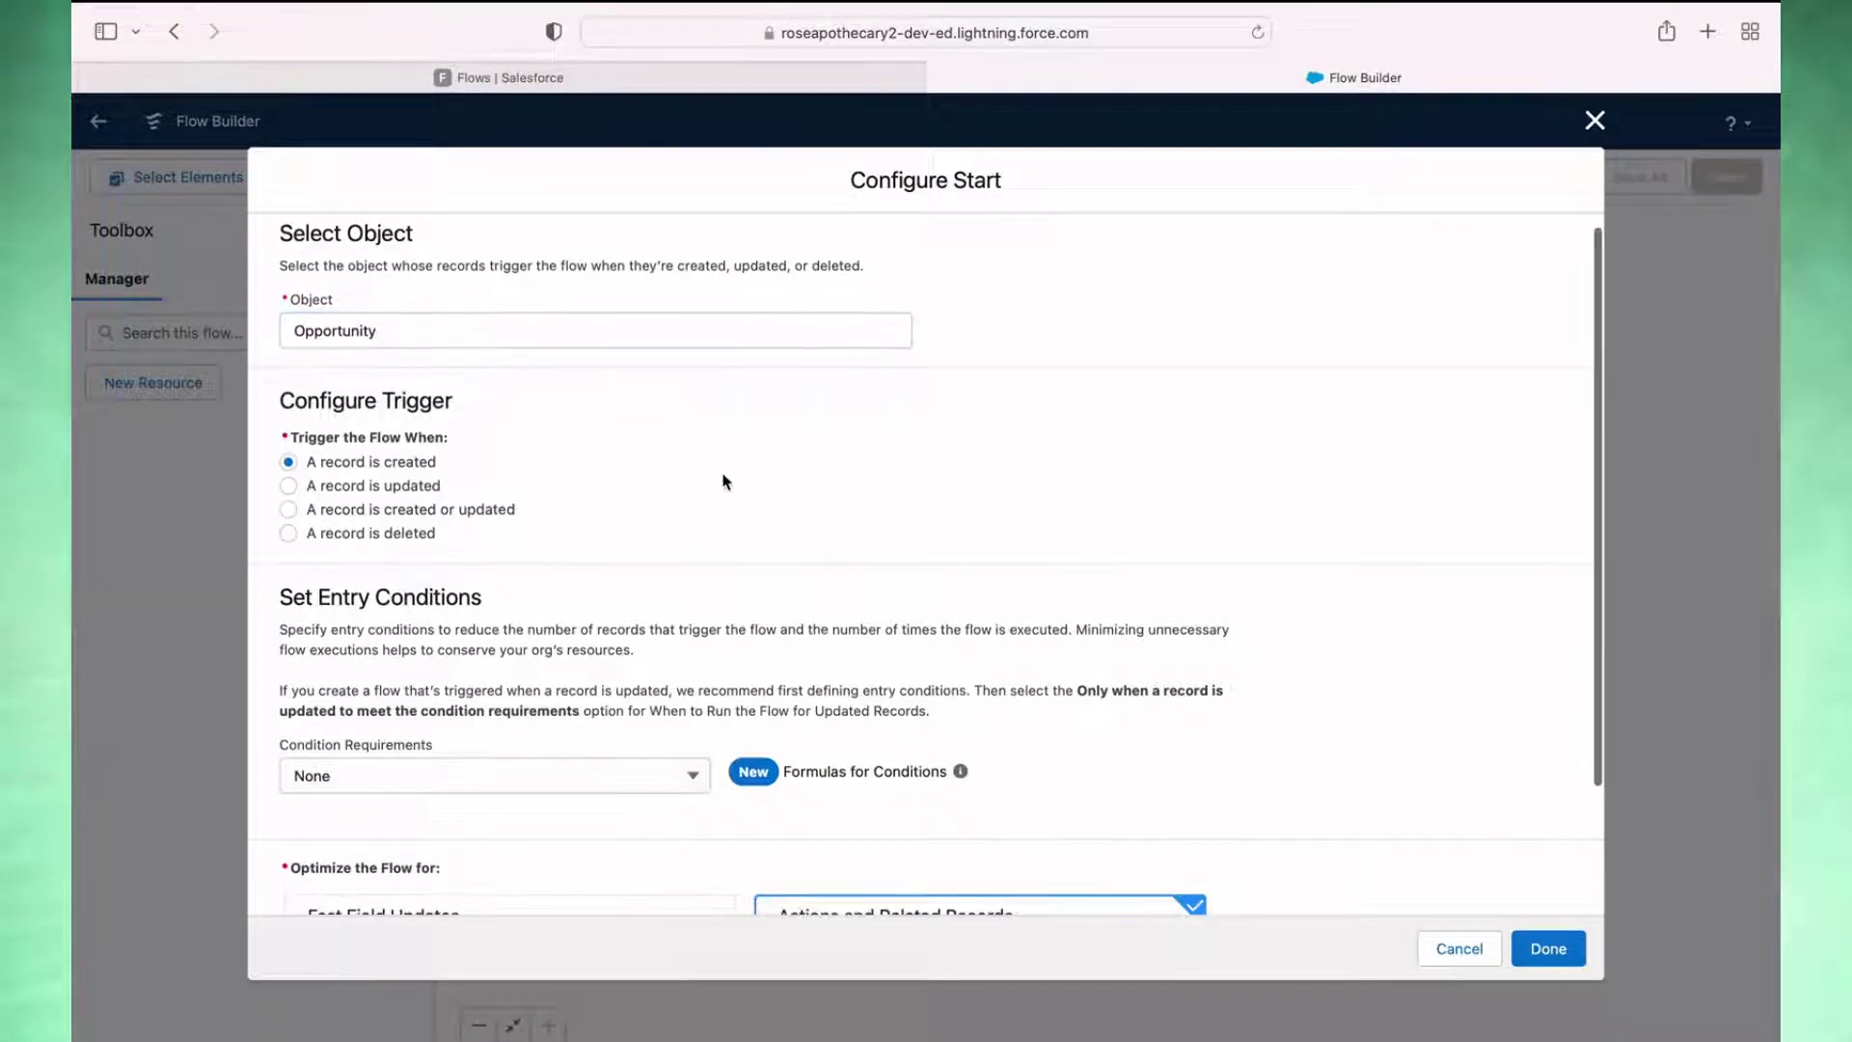
drag(305, 404, 490, 404)
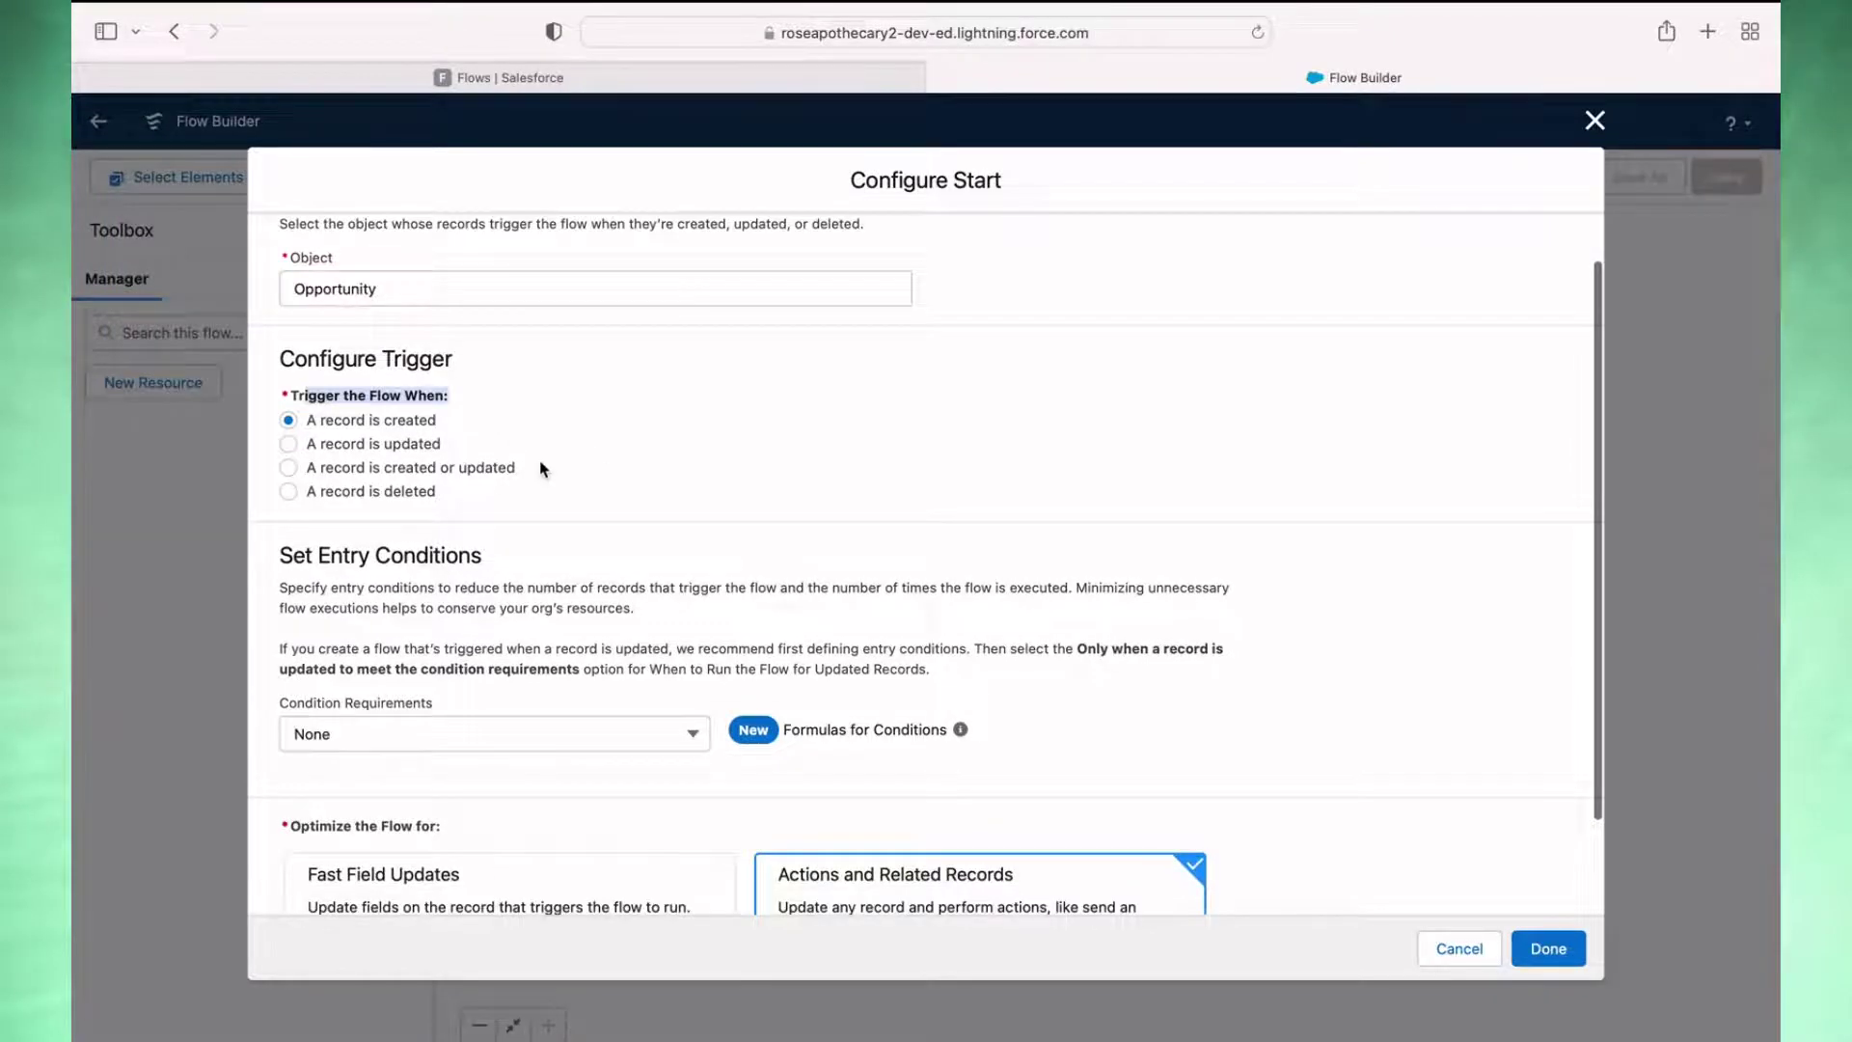
scroll(540, 469, down, 1)
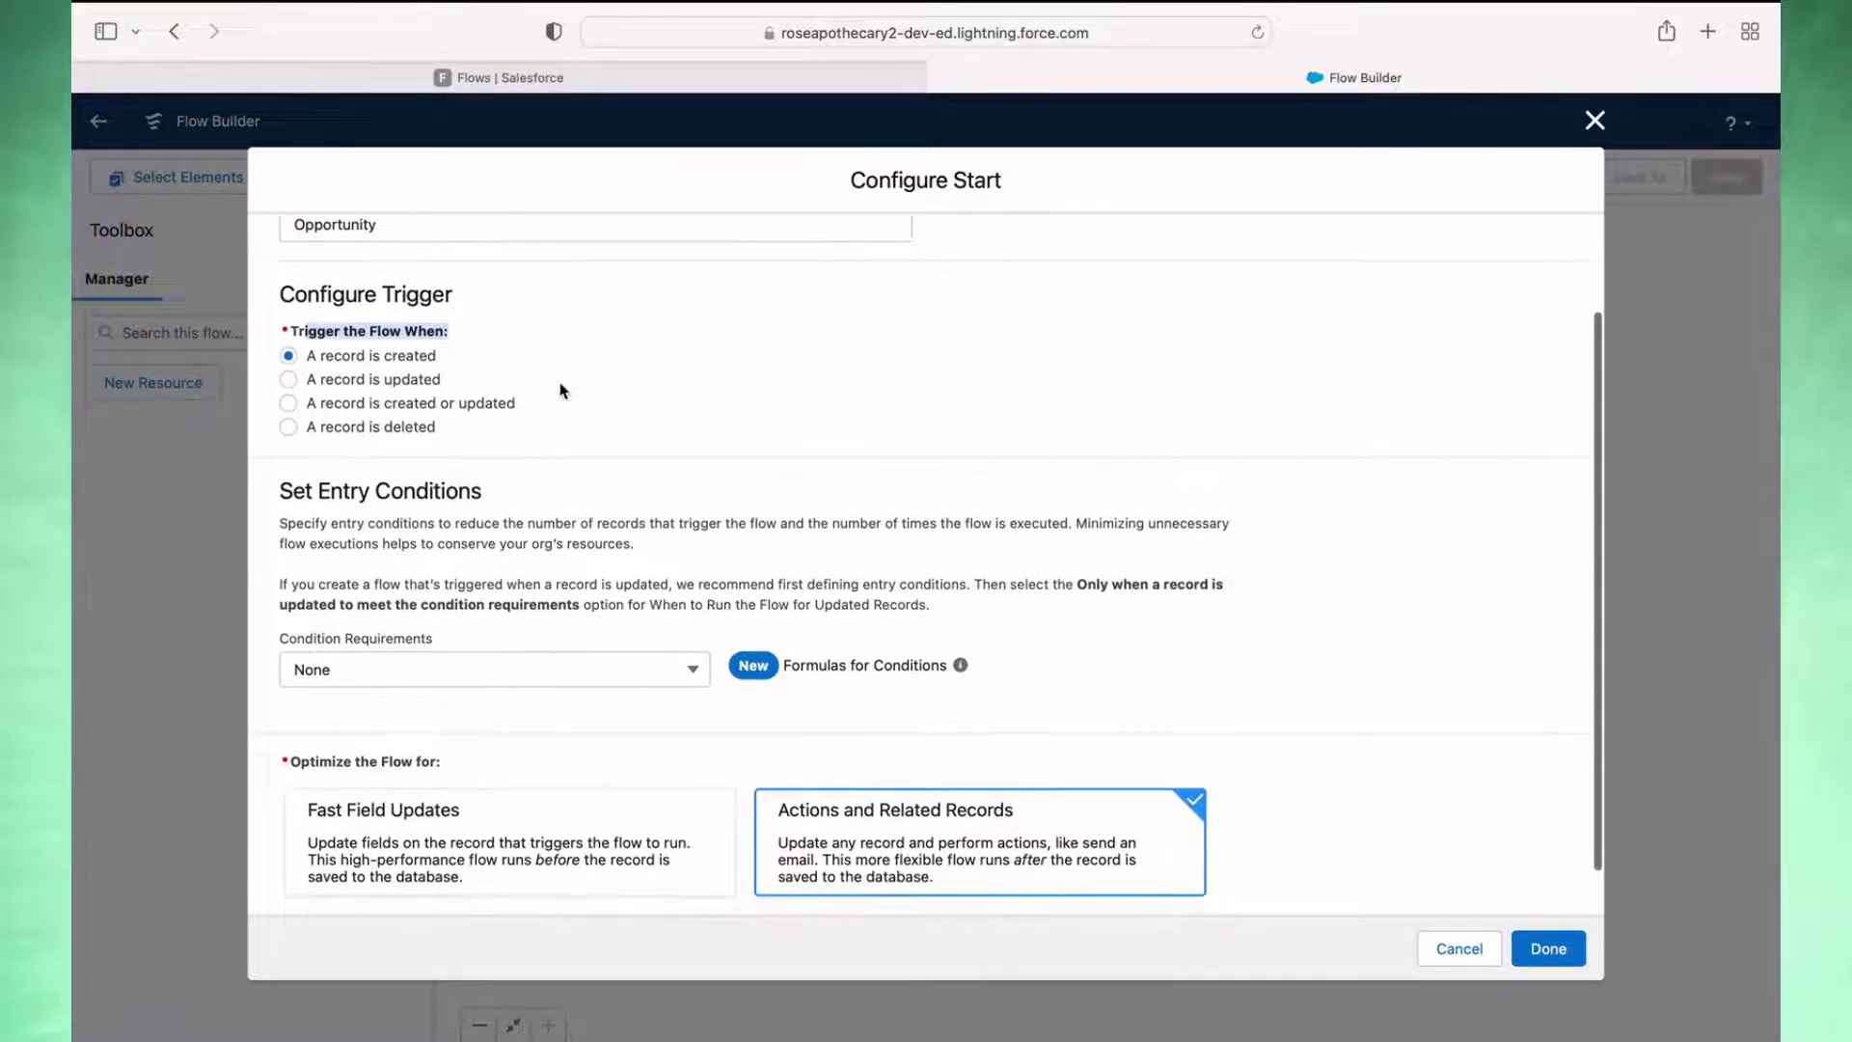
Step: Trigger the flow when a record is created or updated
click(288, 403)
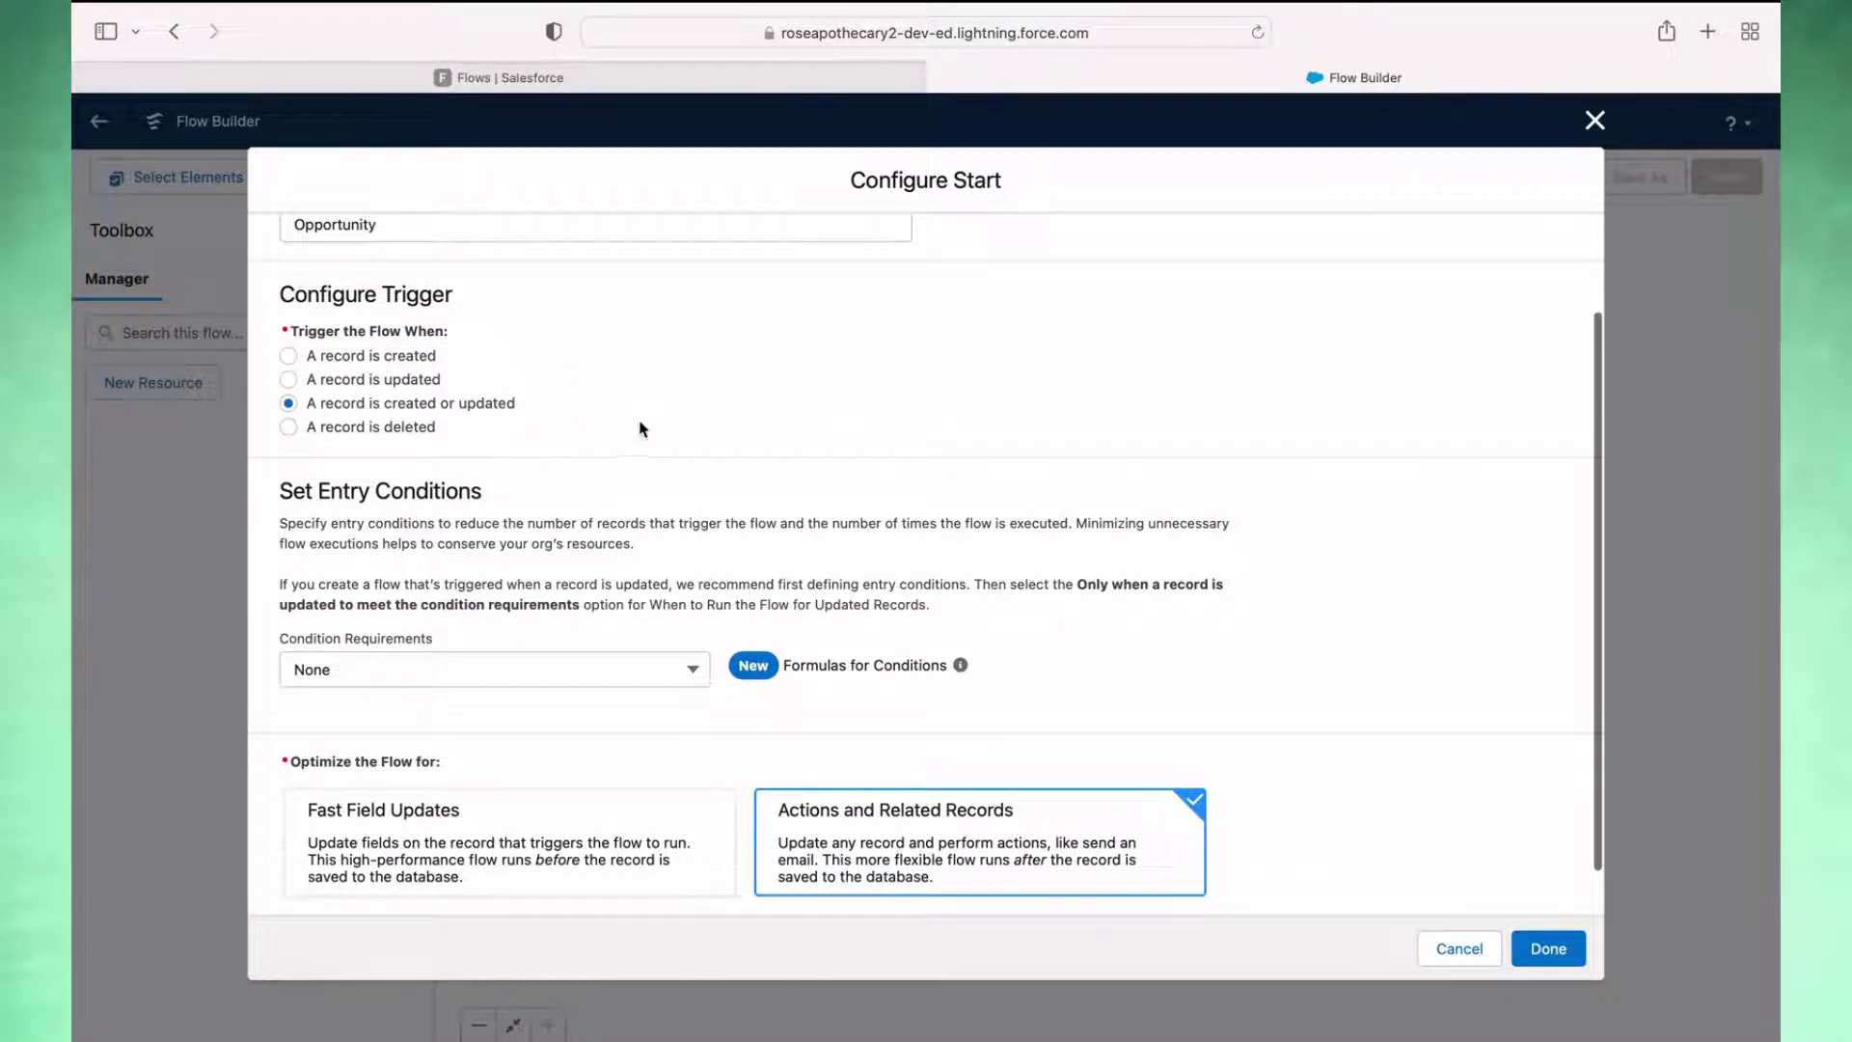
scroll(703, 467, down, 1)
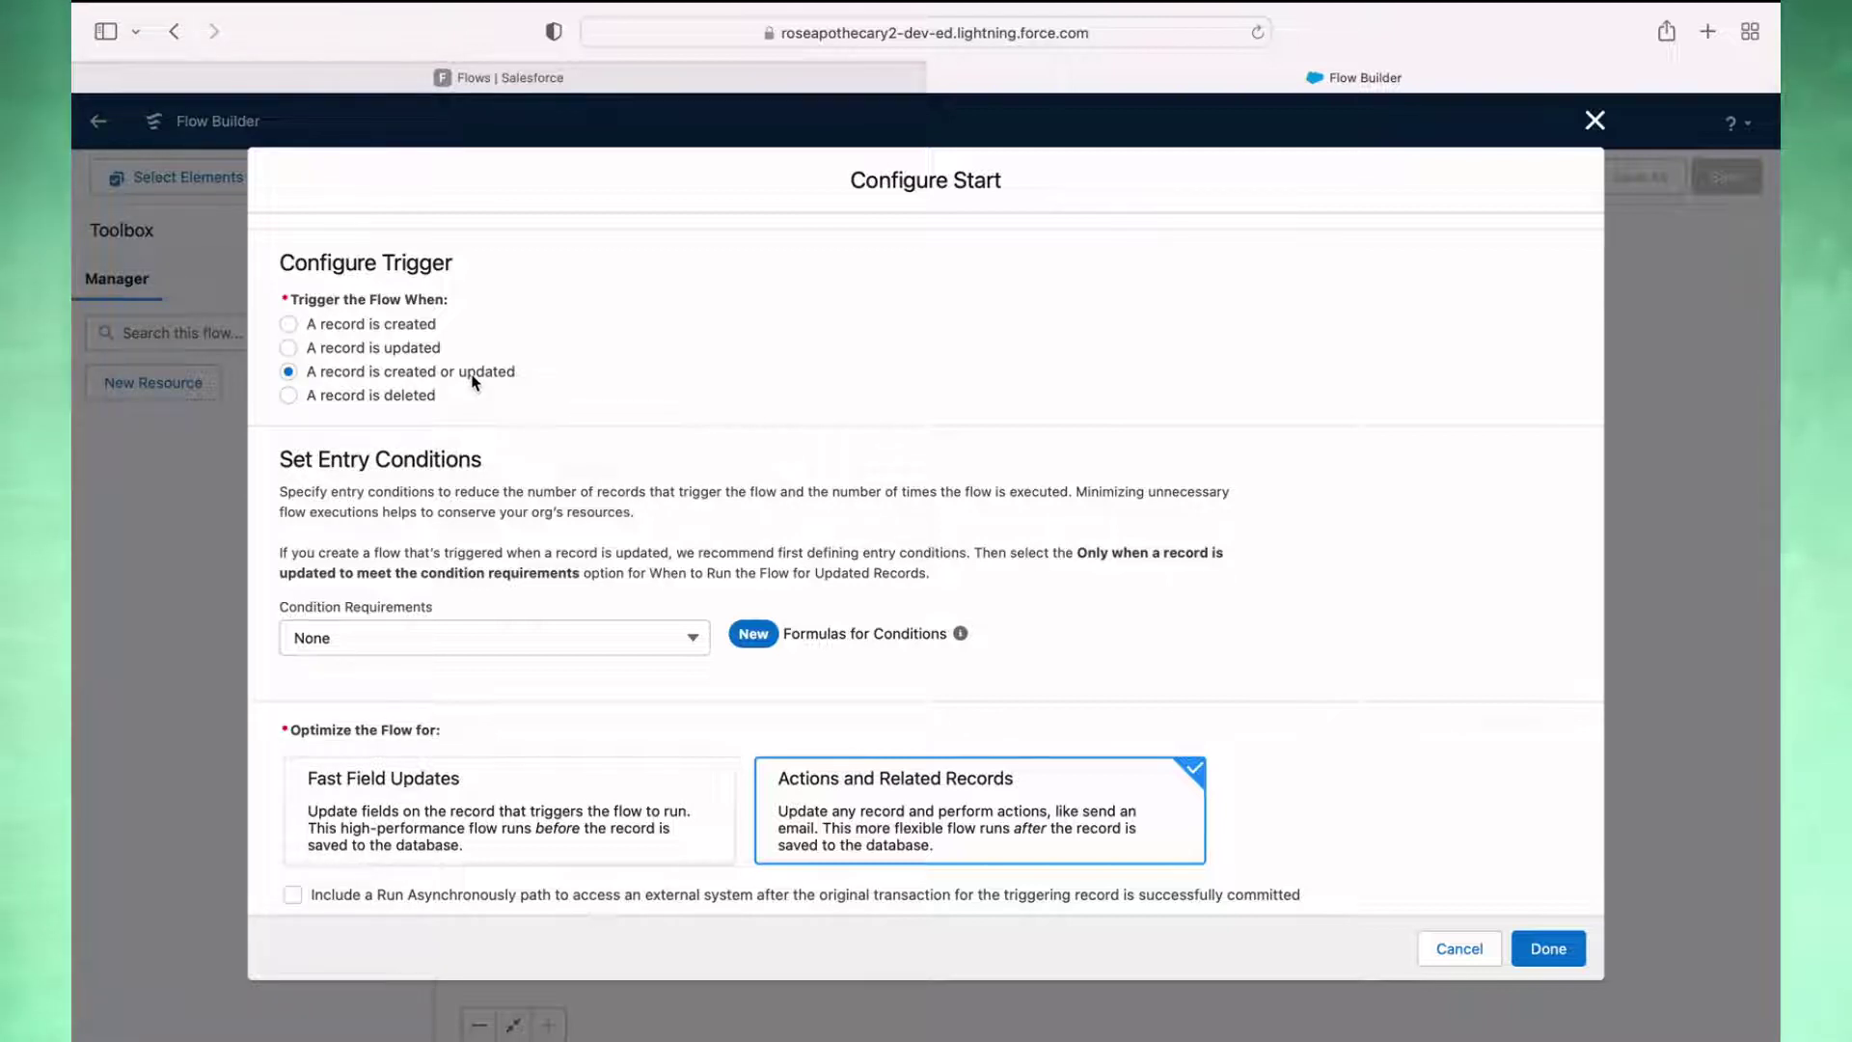
drag(451, 374, 494, 376)
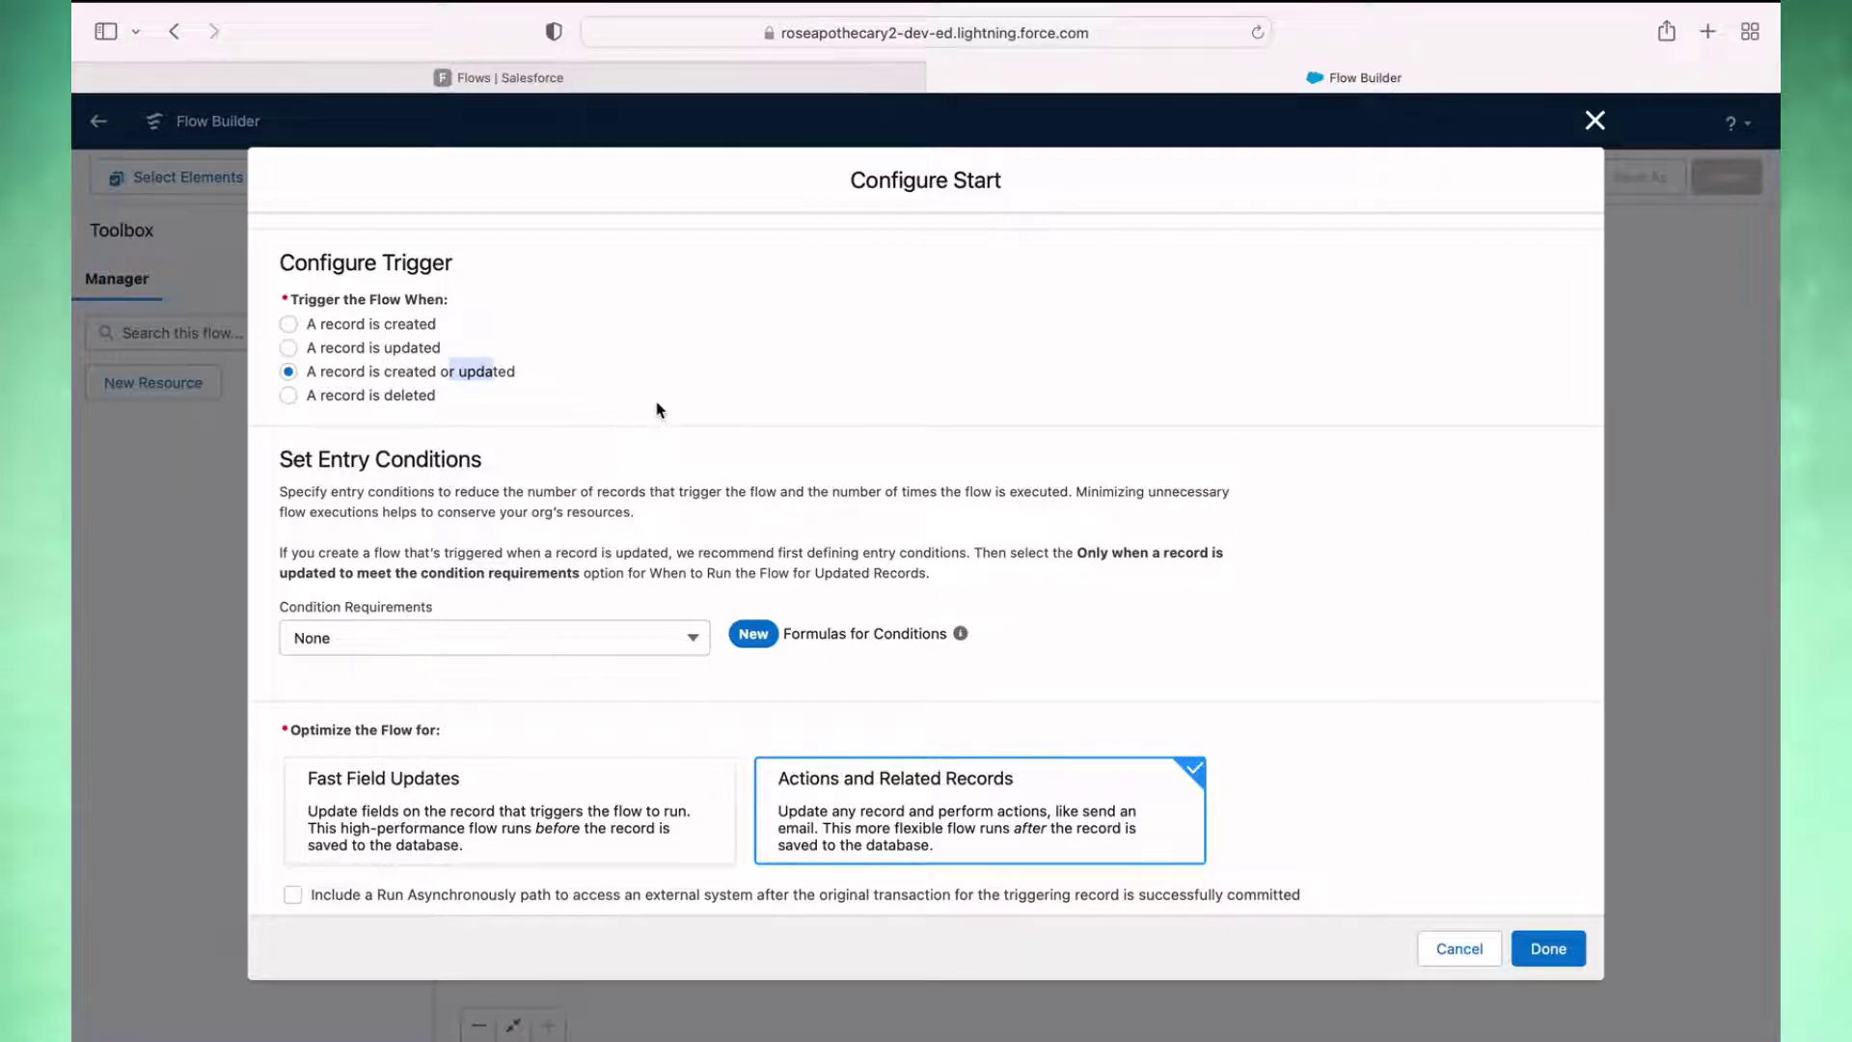
scroll(661, 410, down, 1)
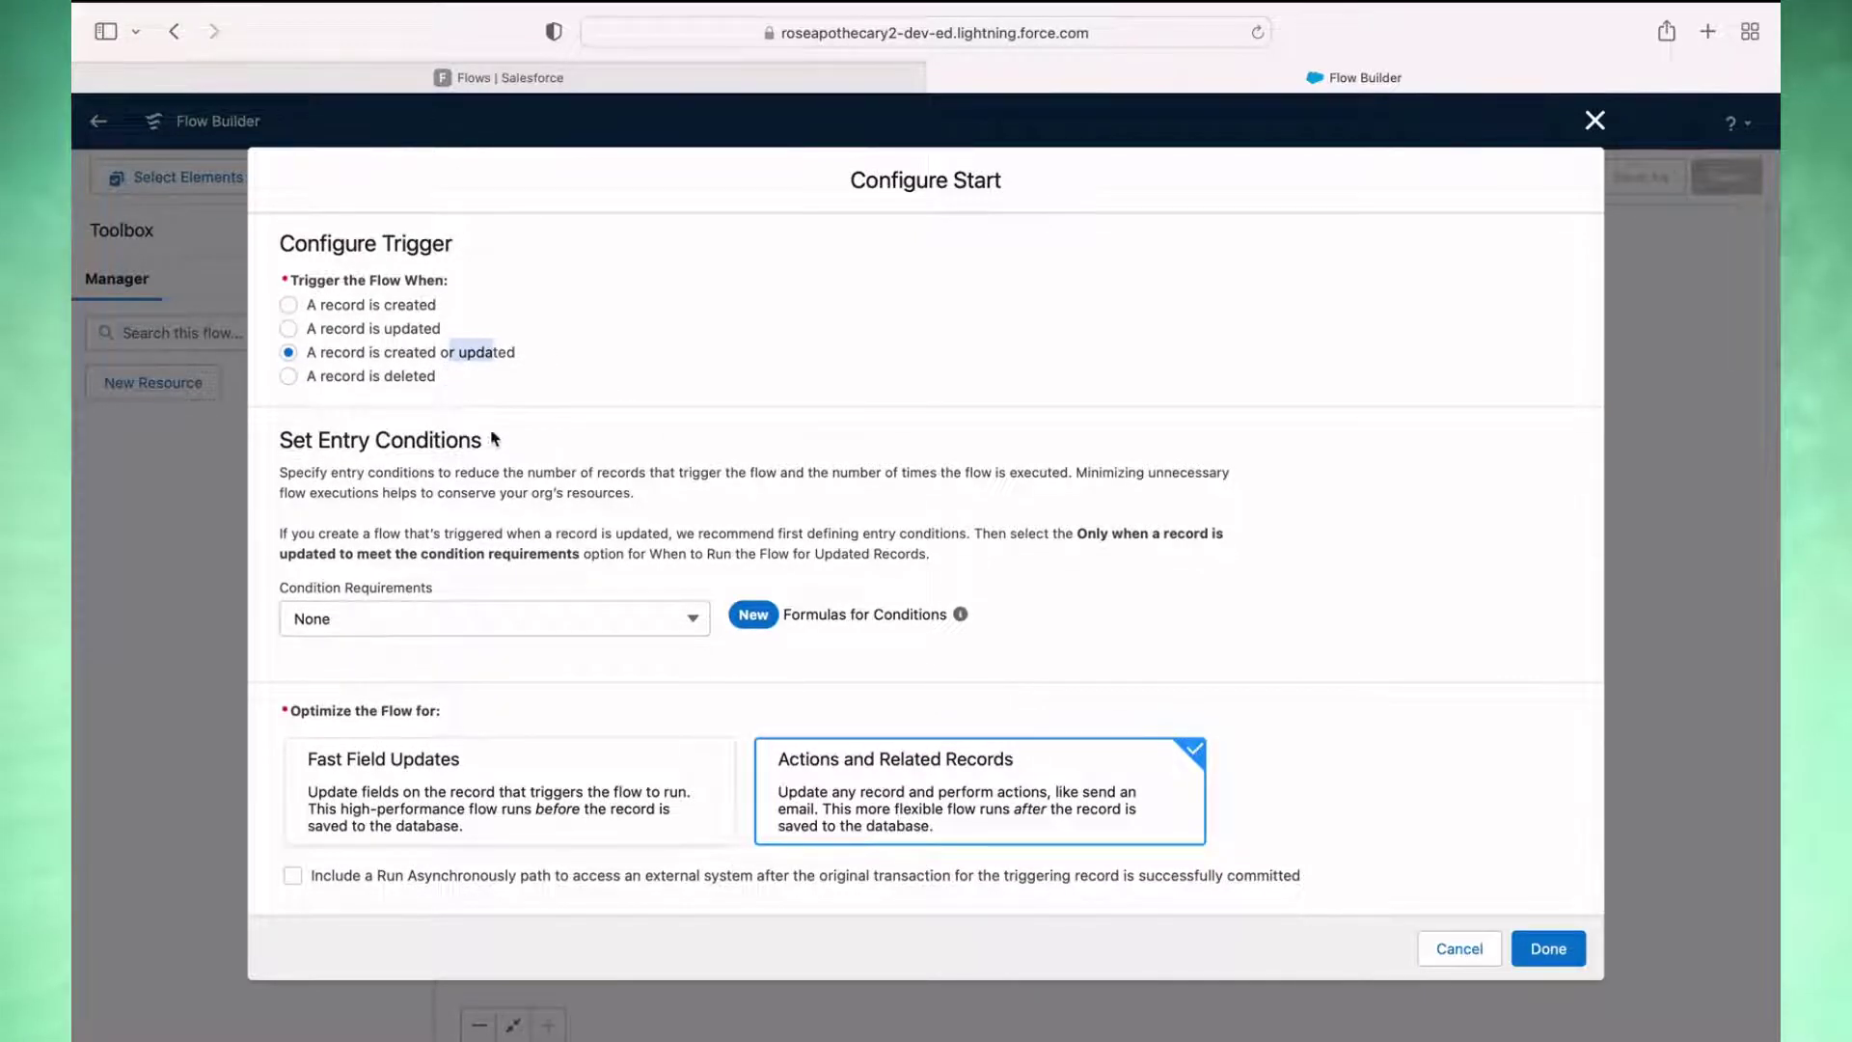
click(616, 531)
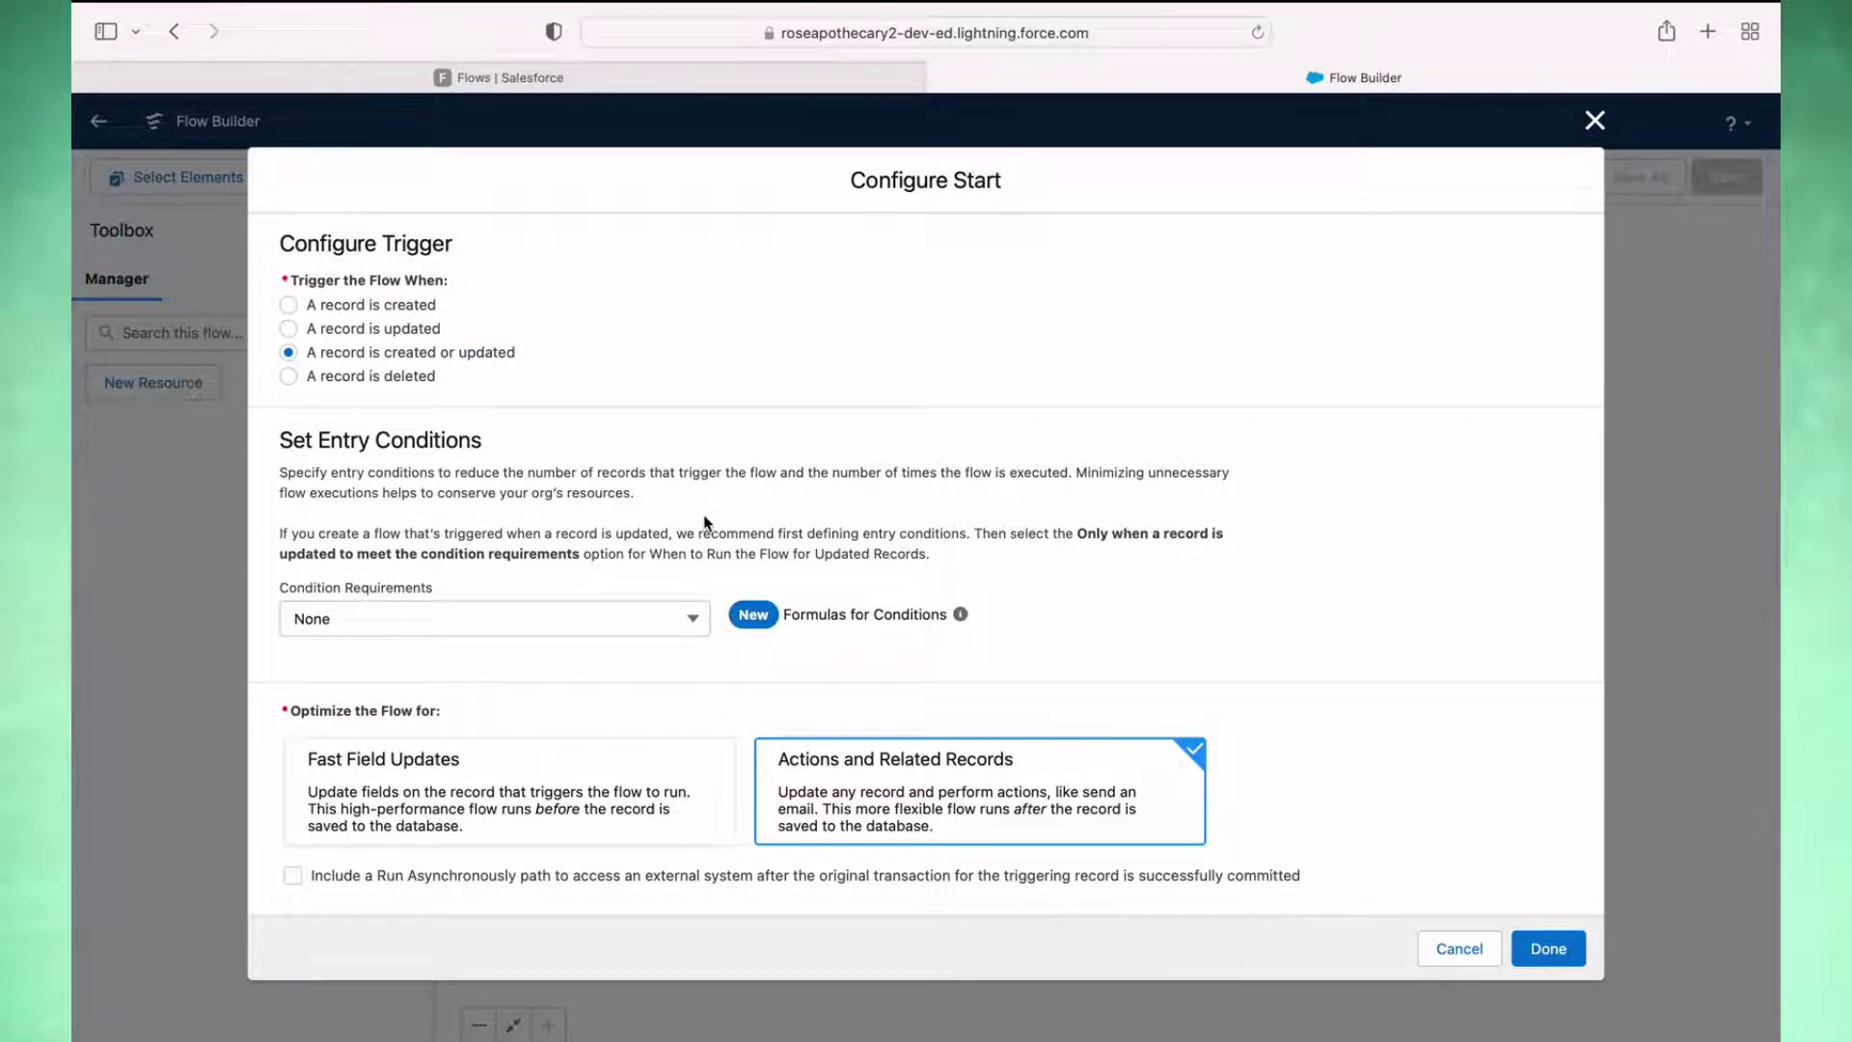
click(567, 631)
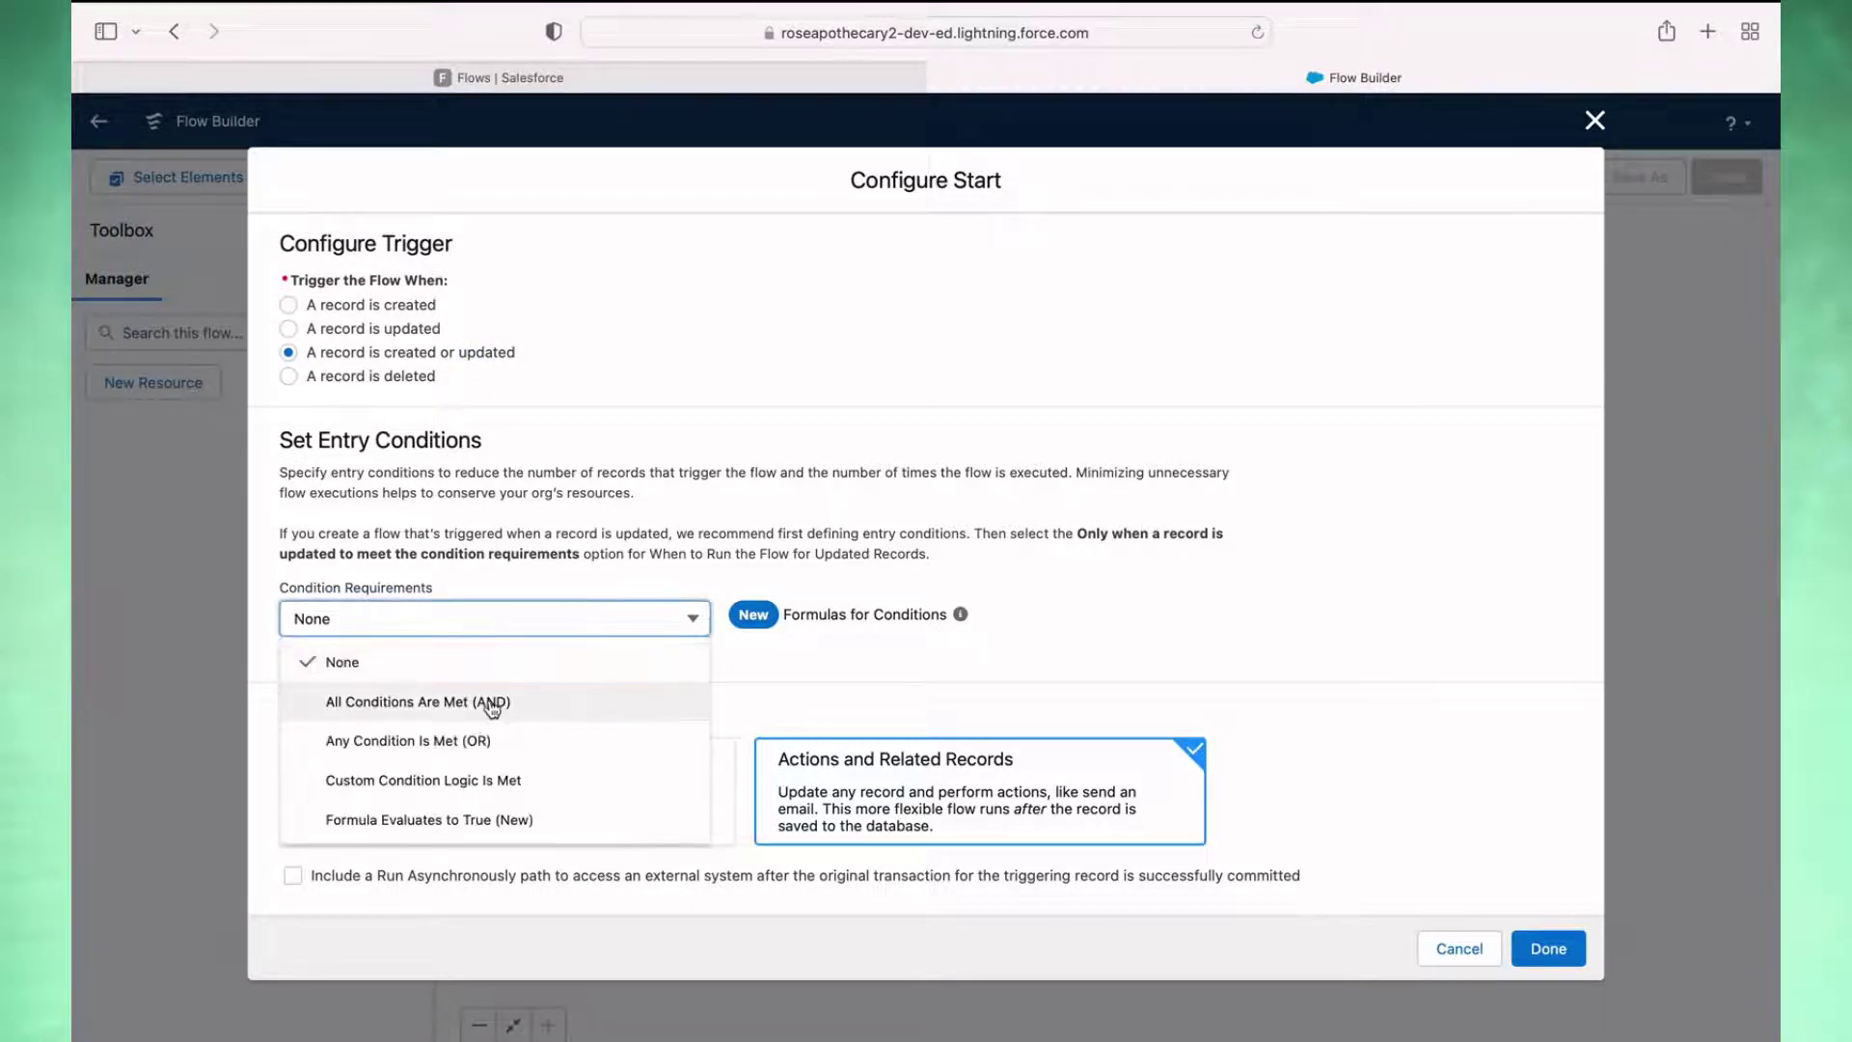
Step: Add an all-conditions entry condition: StageName Equals Closed Won
click(540, 700)
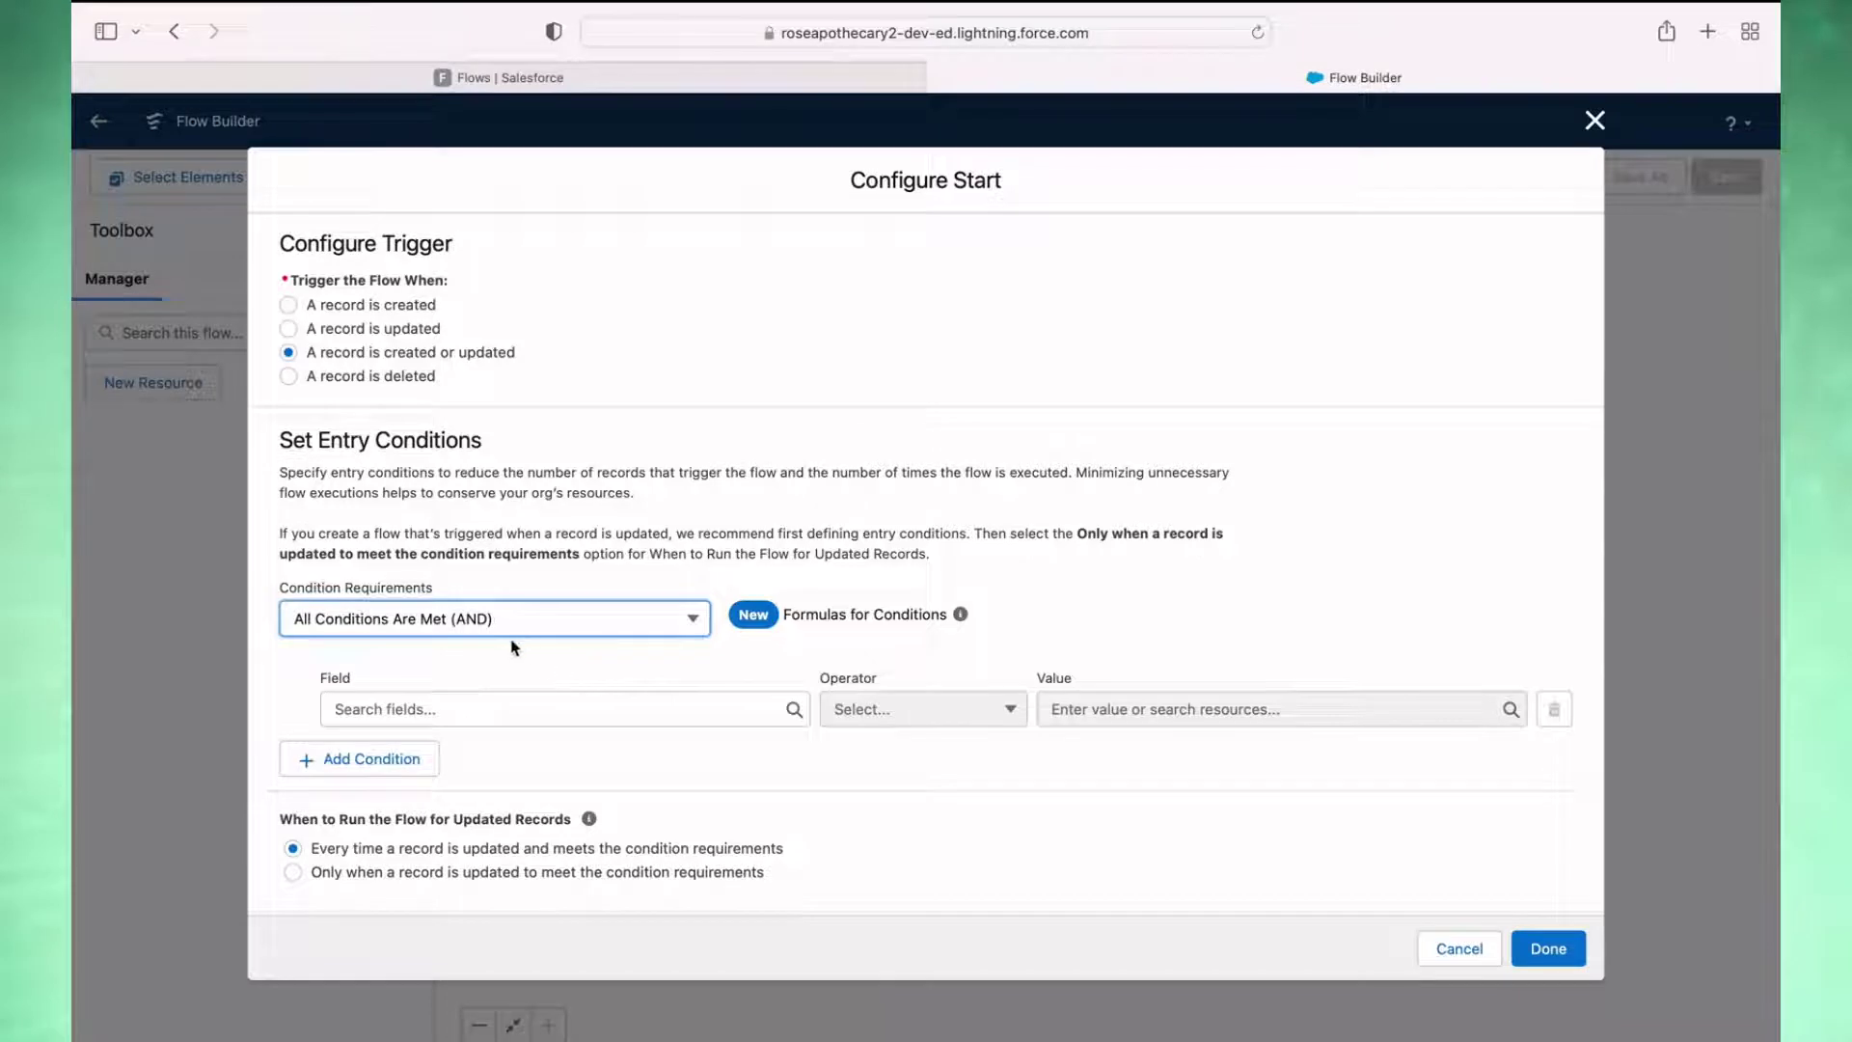
click(487, 707)
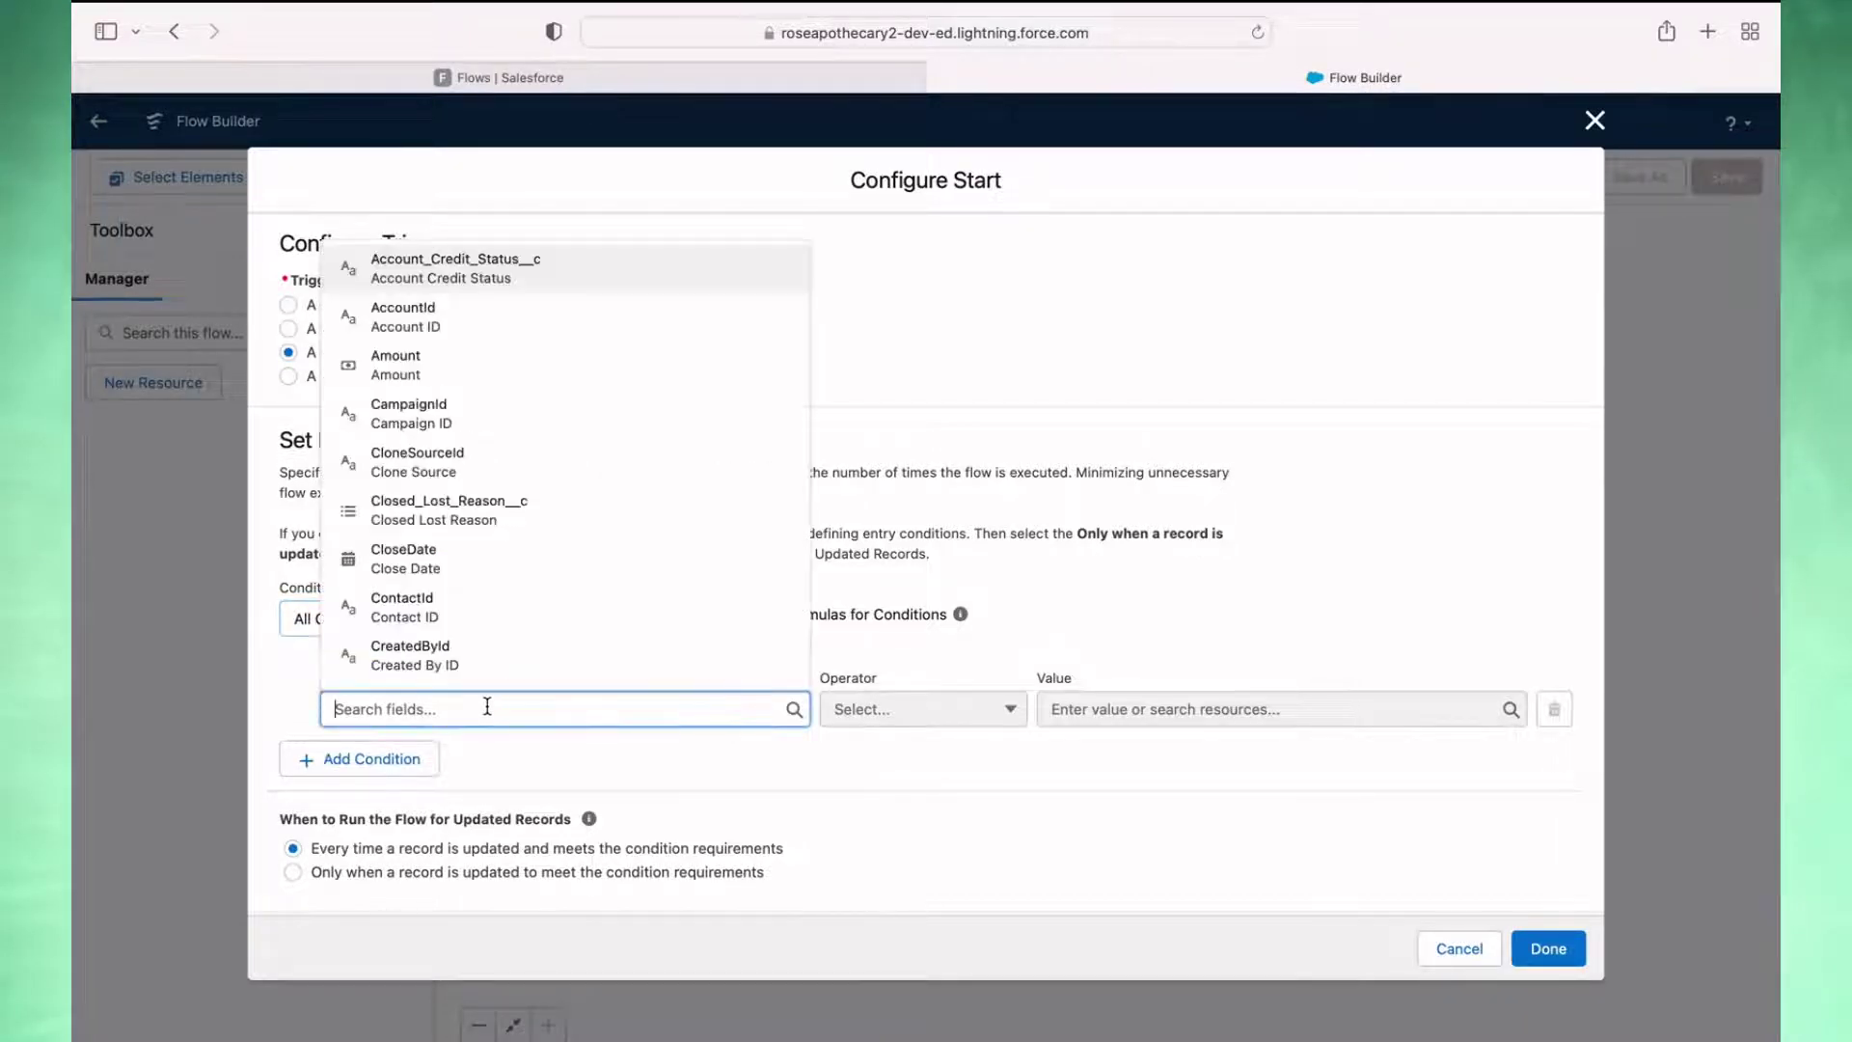
text(stage)
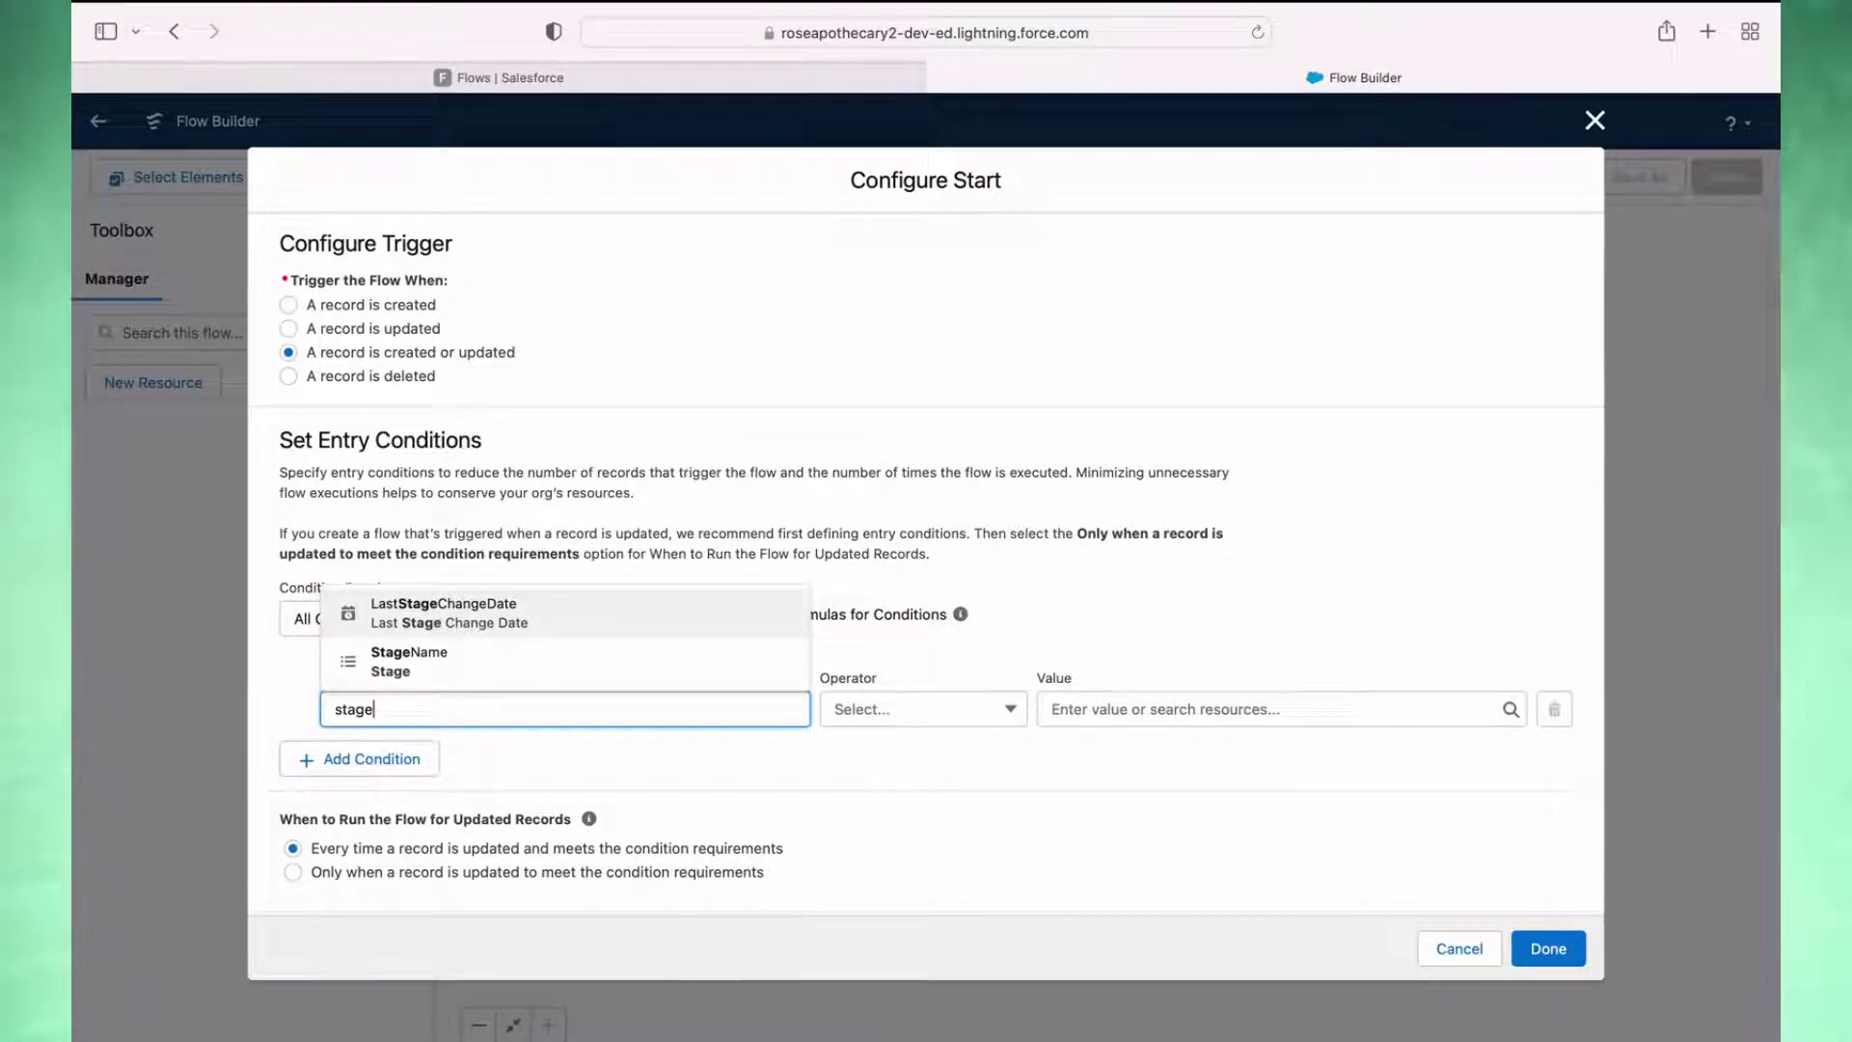
click(485, 675)
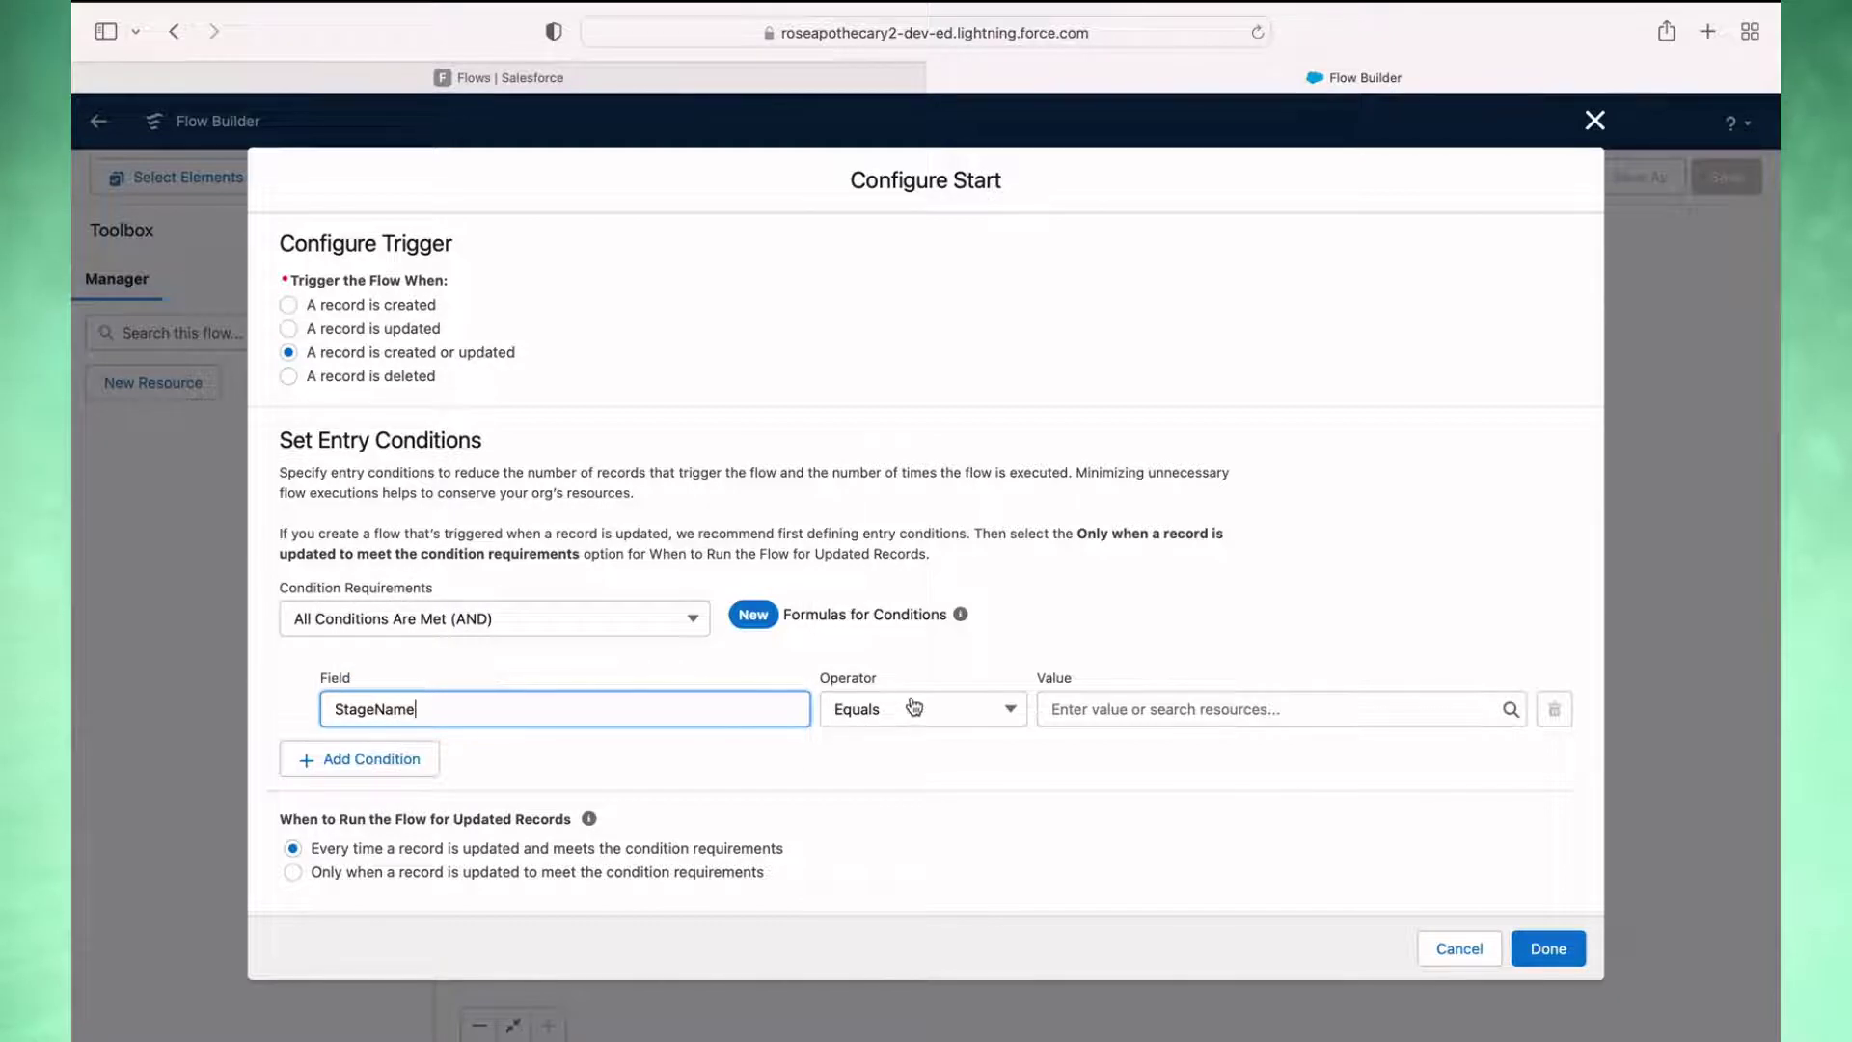
click(1119, 709)
scroll(1167, 559, down, 3)
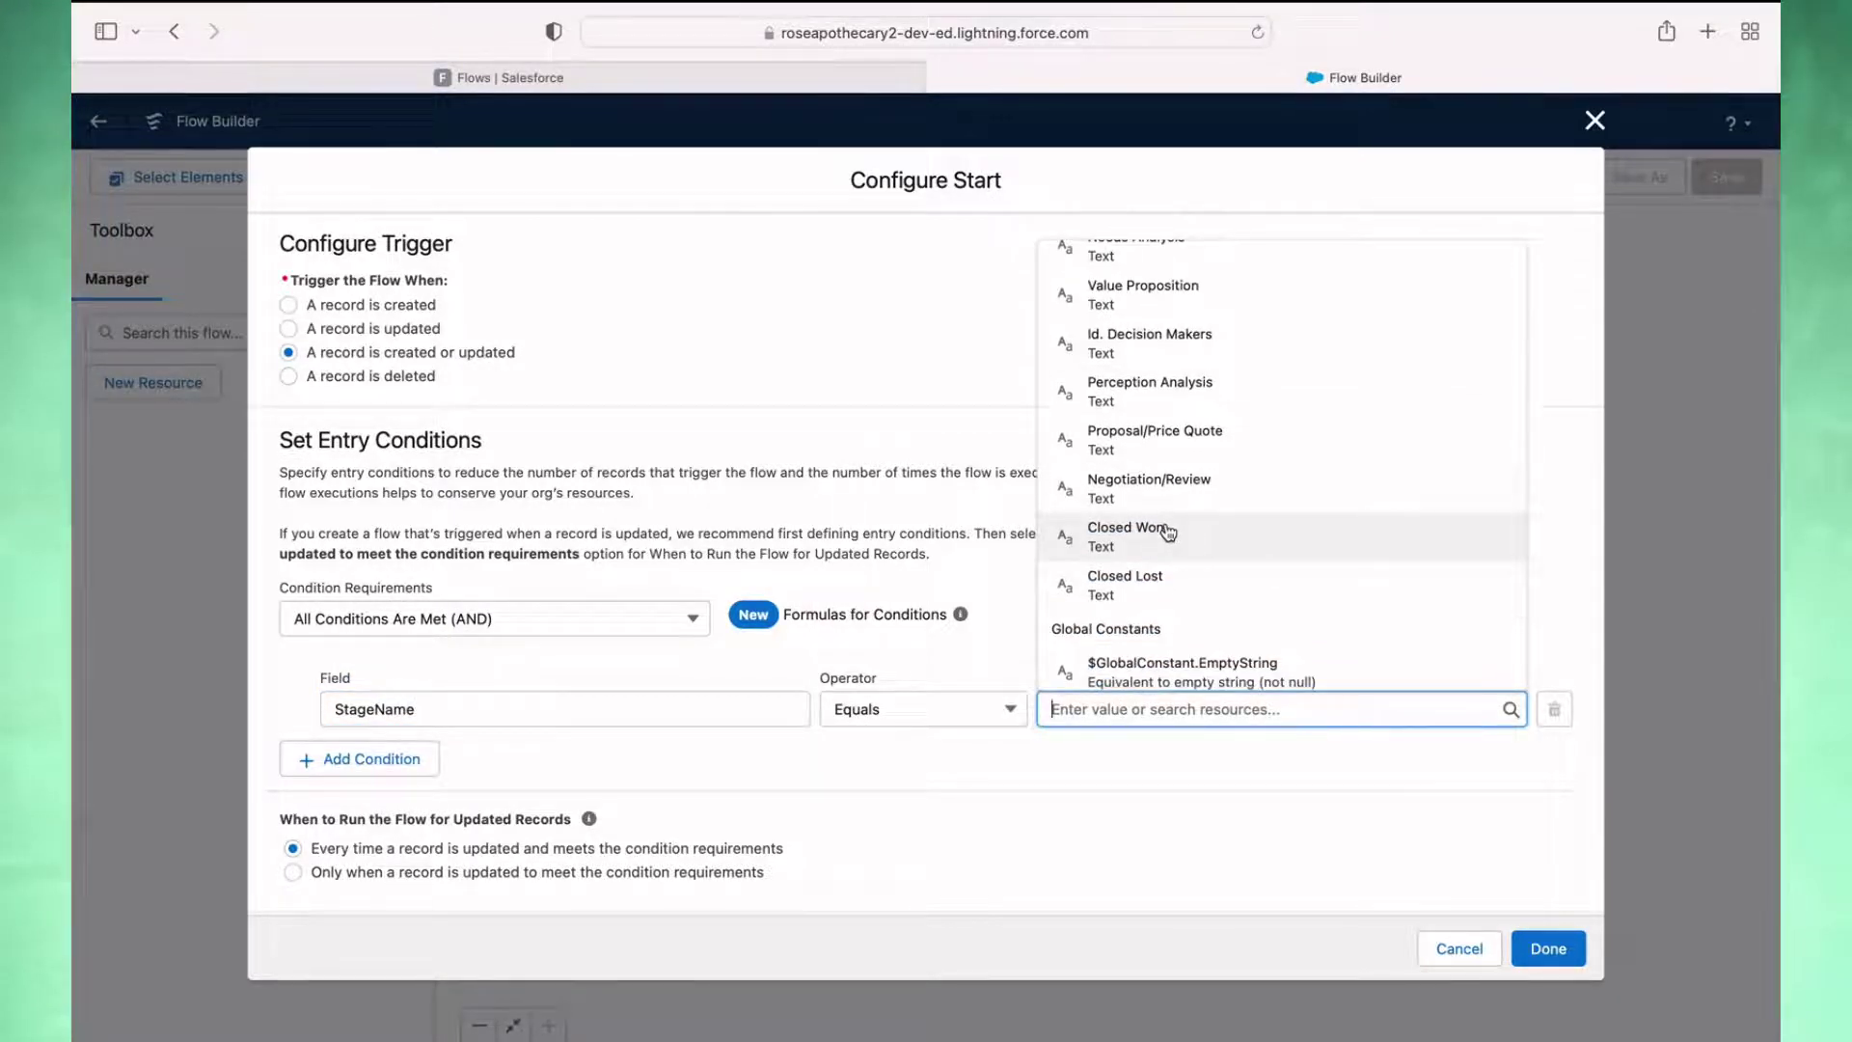
click(1168, 532)
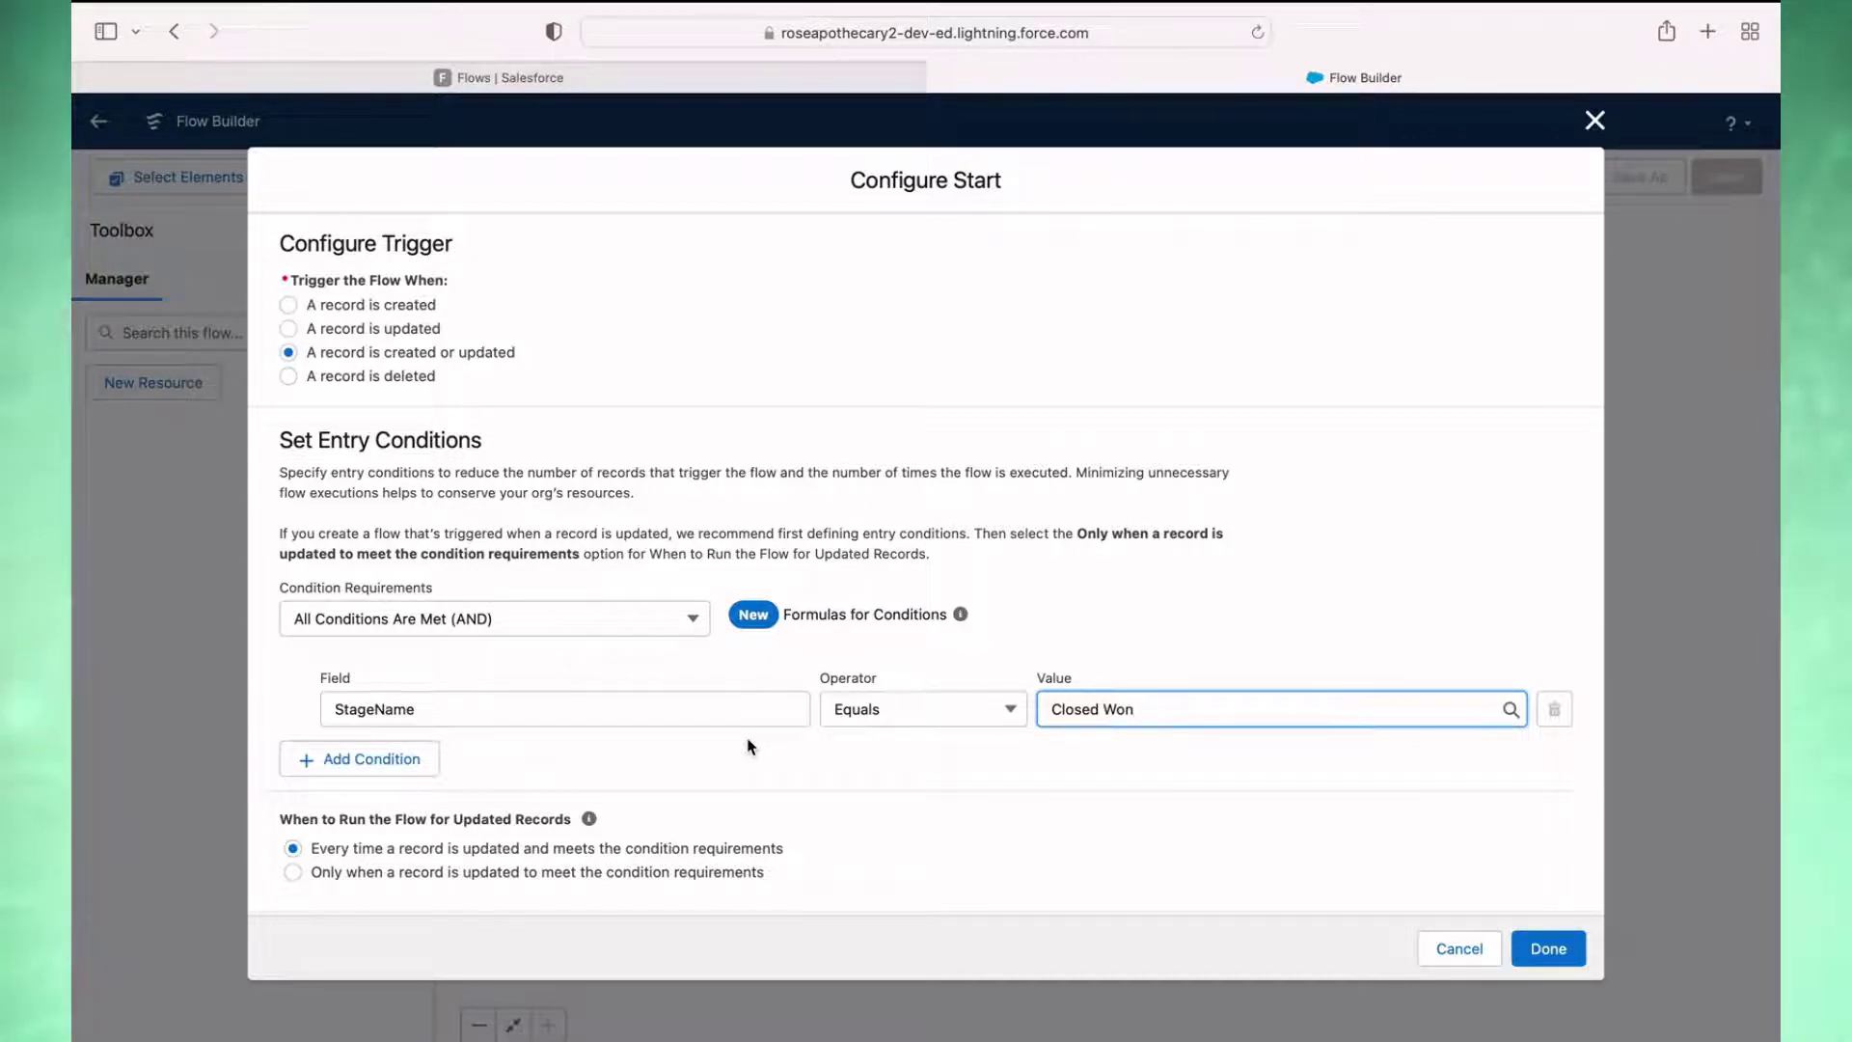
click(777, 748)
scroll(675, 728, down, 2)
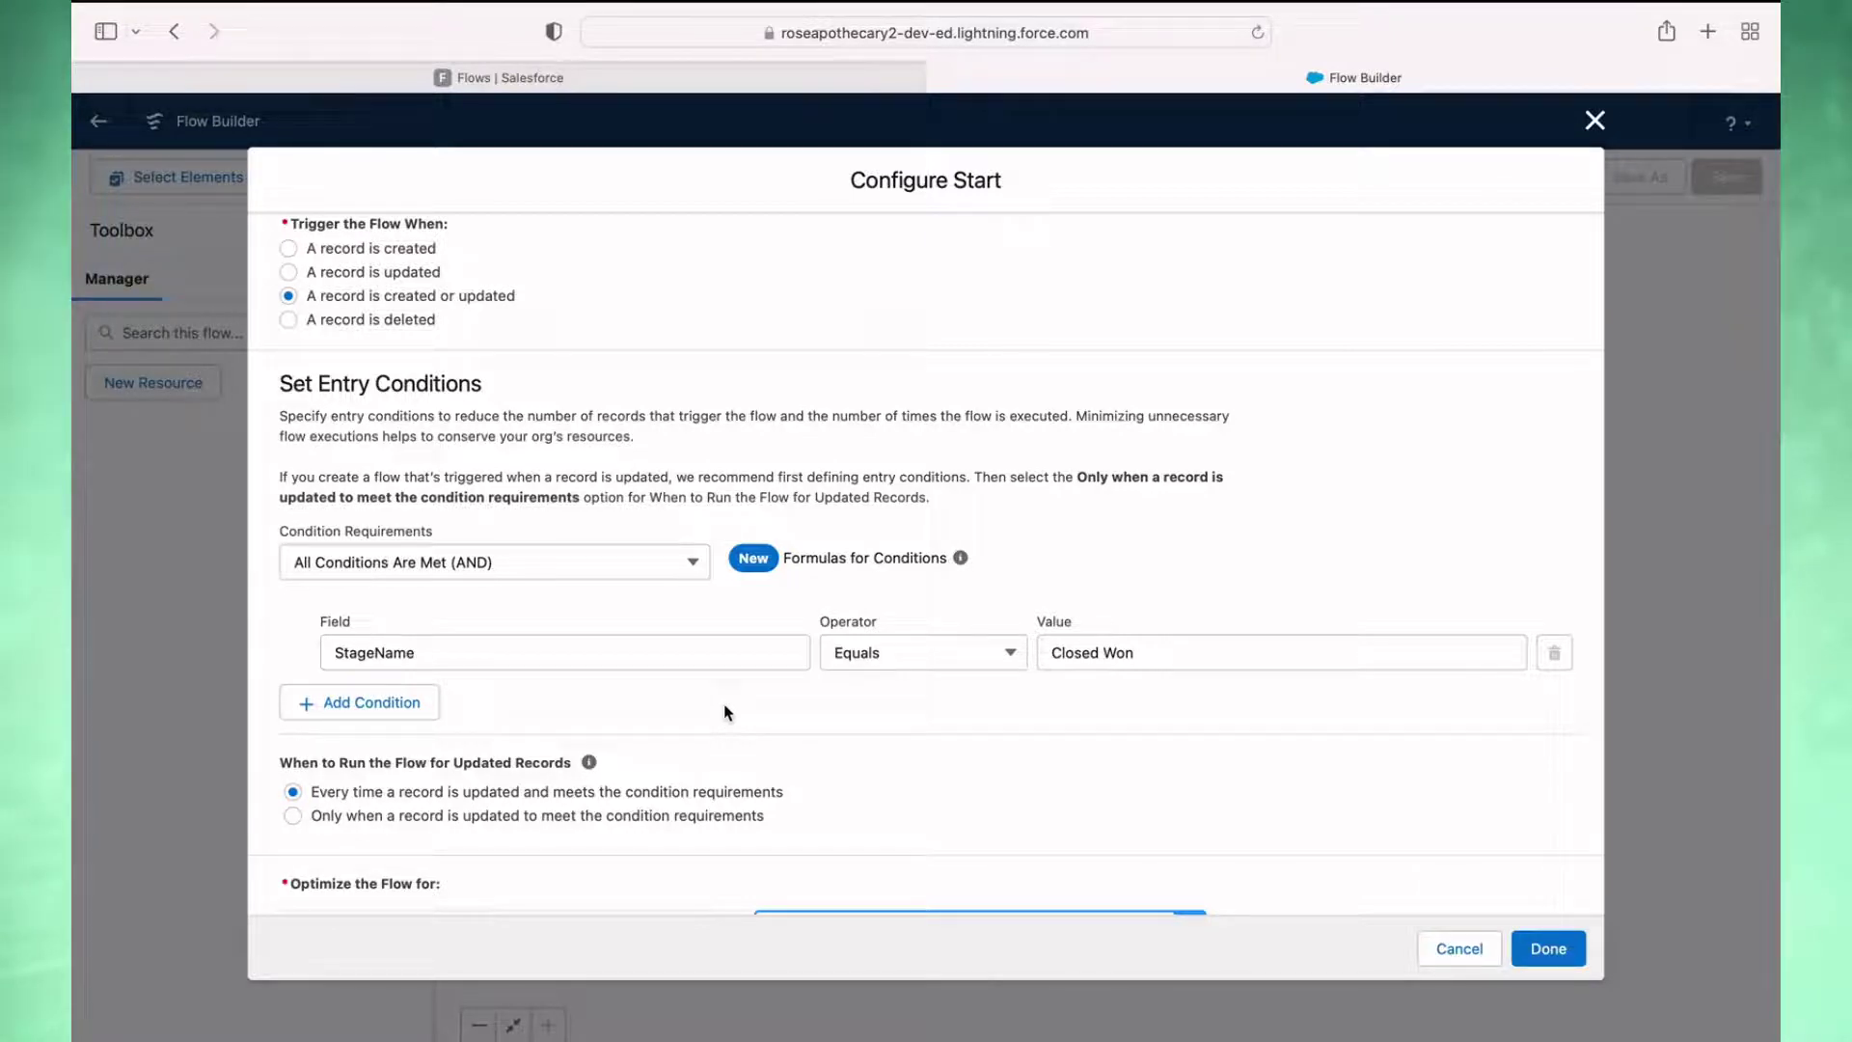
scroll(728, 713, down, 3)
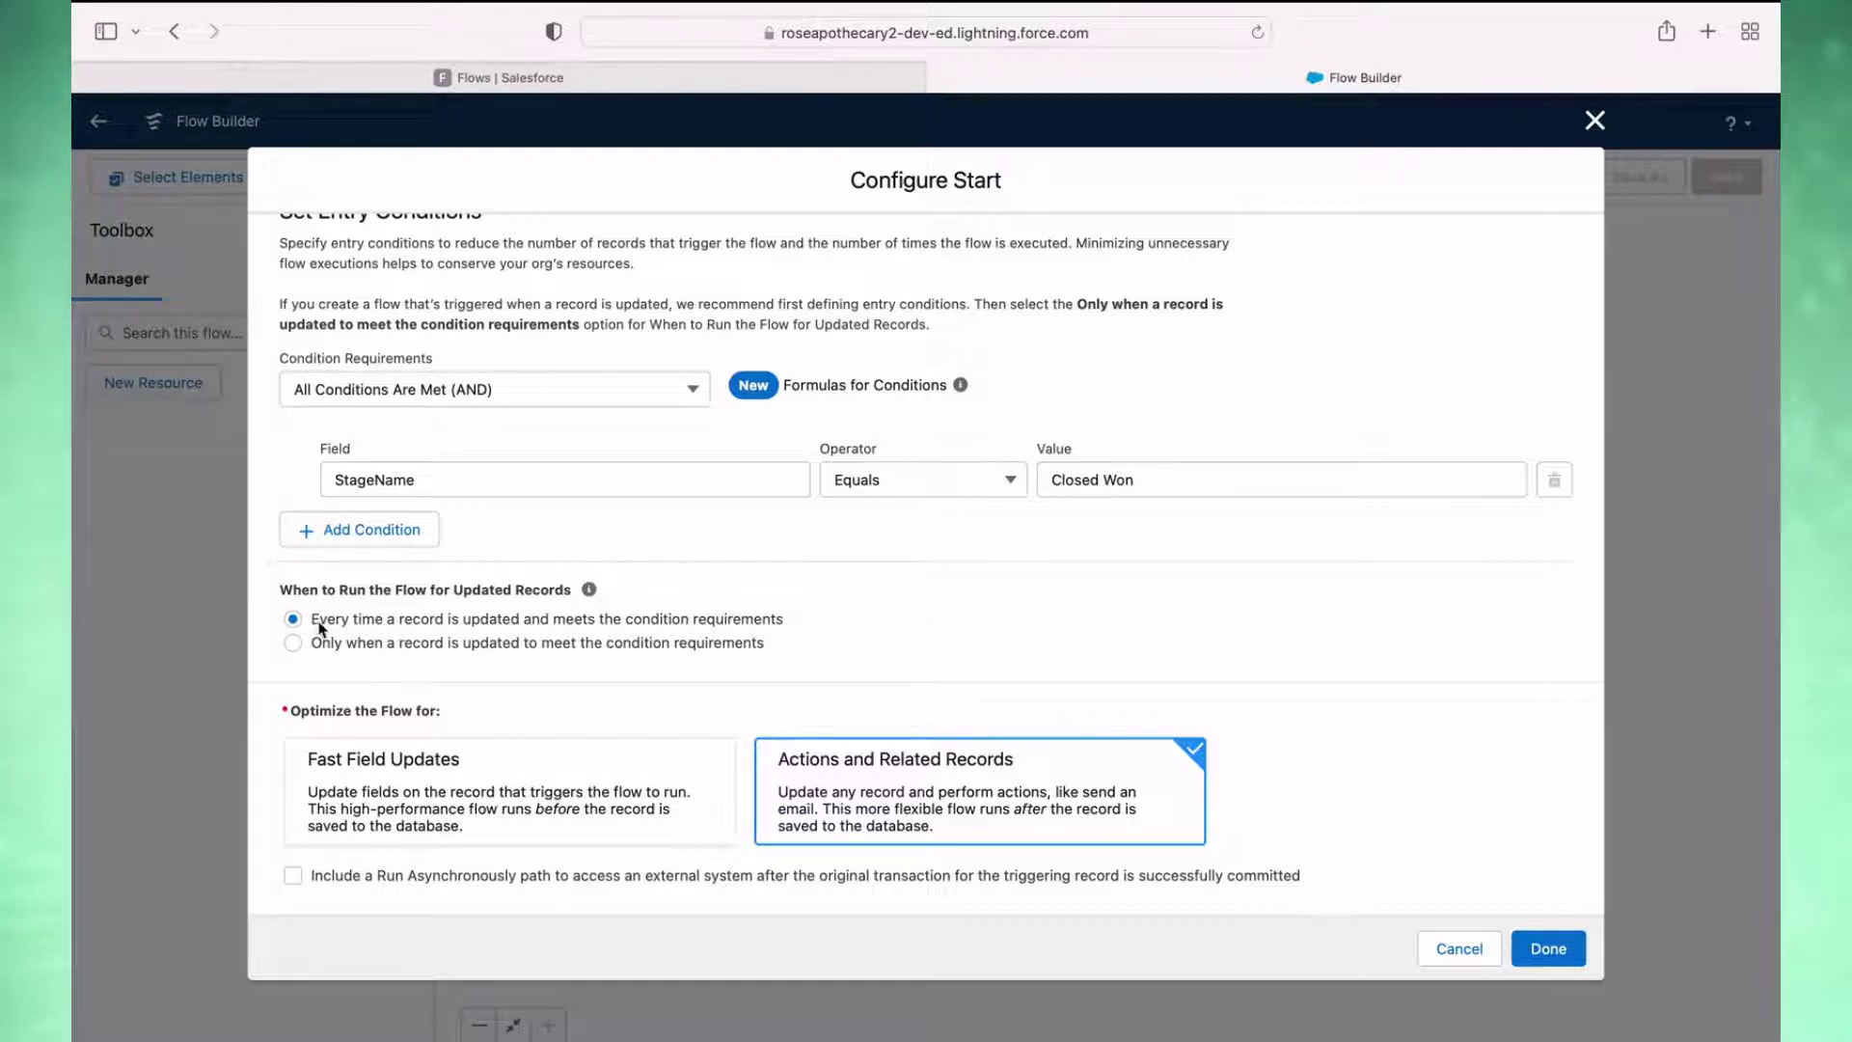
Step: Run the flow only when a record is updated to meet the conditions, then finish start setup
drag(319, 627, 793, 615)
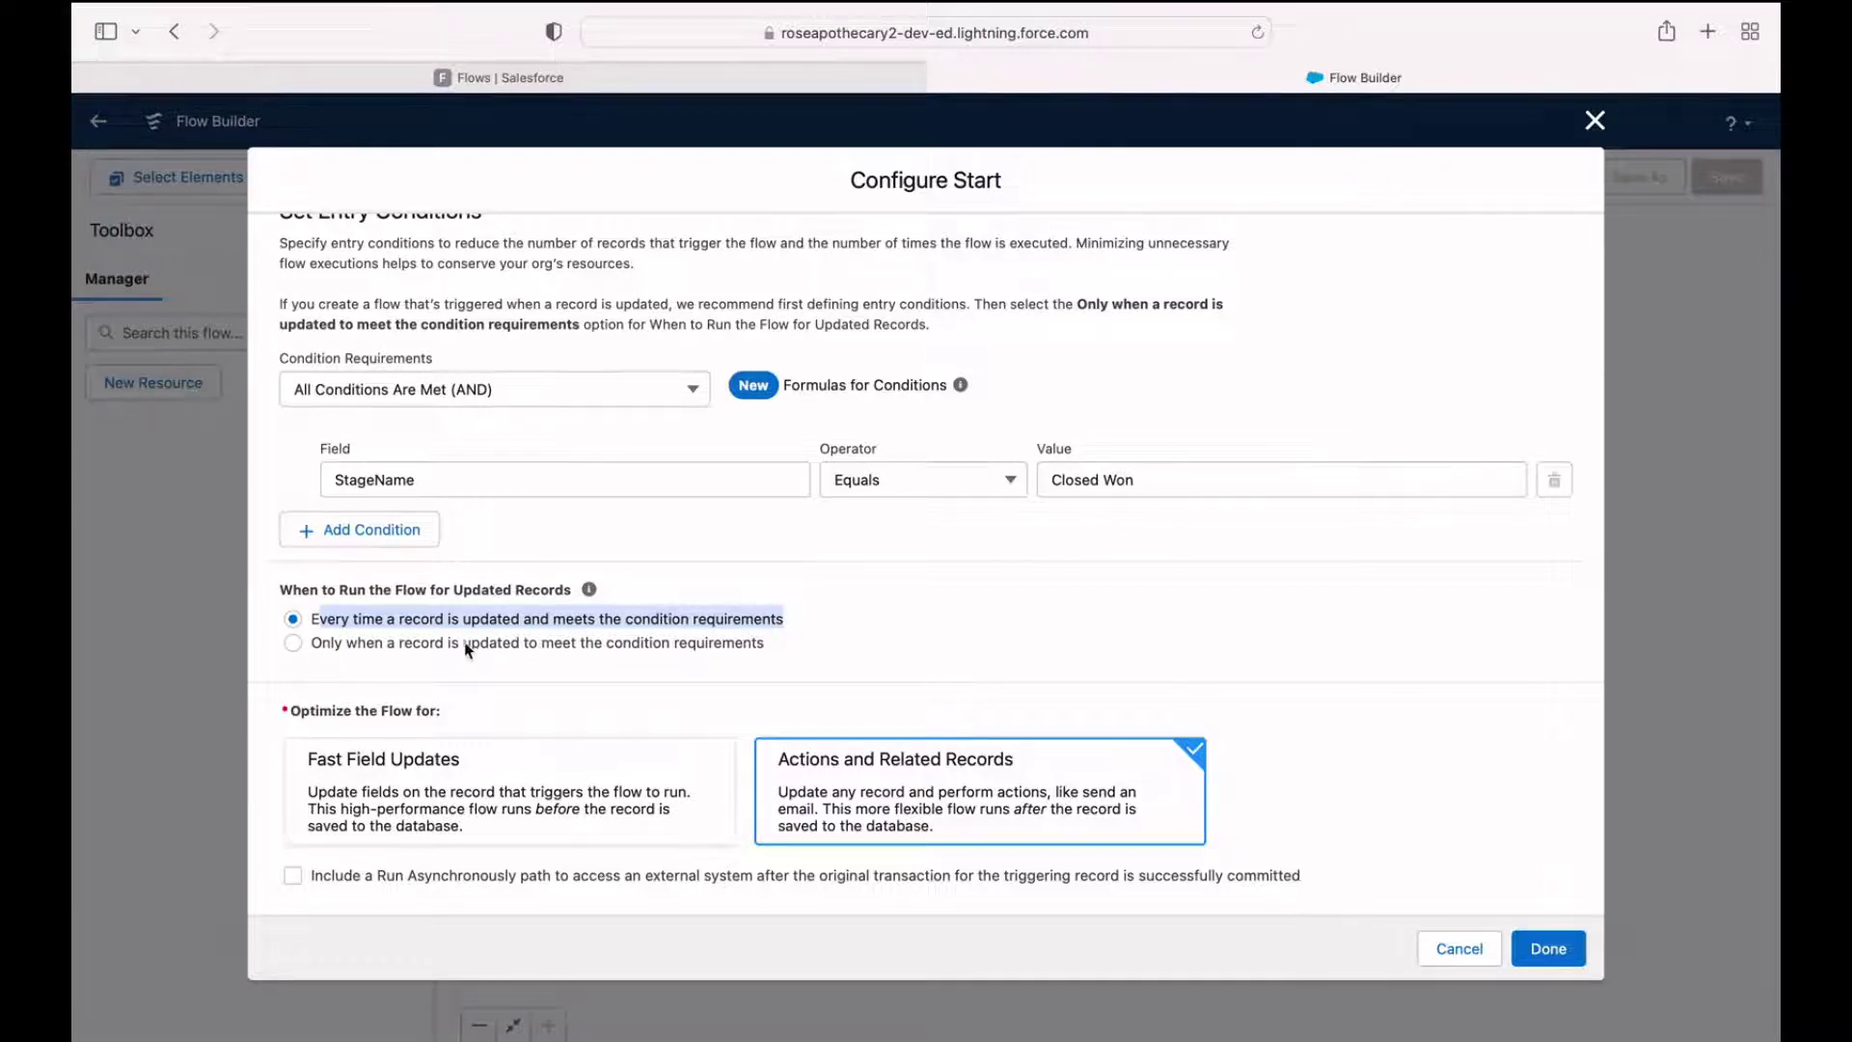
drag(359, 645, 771, 654)
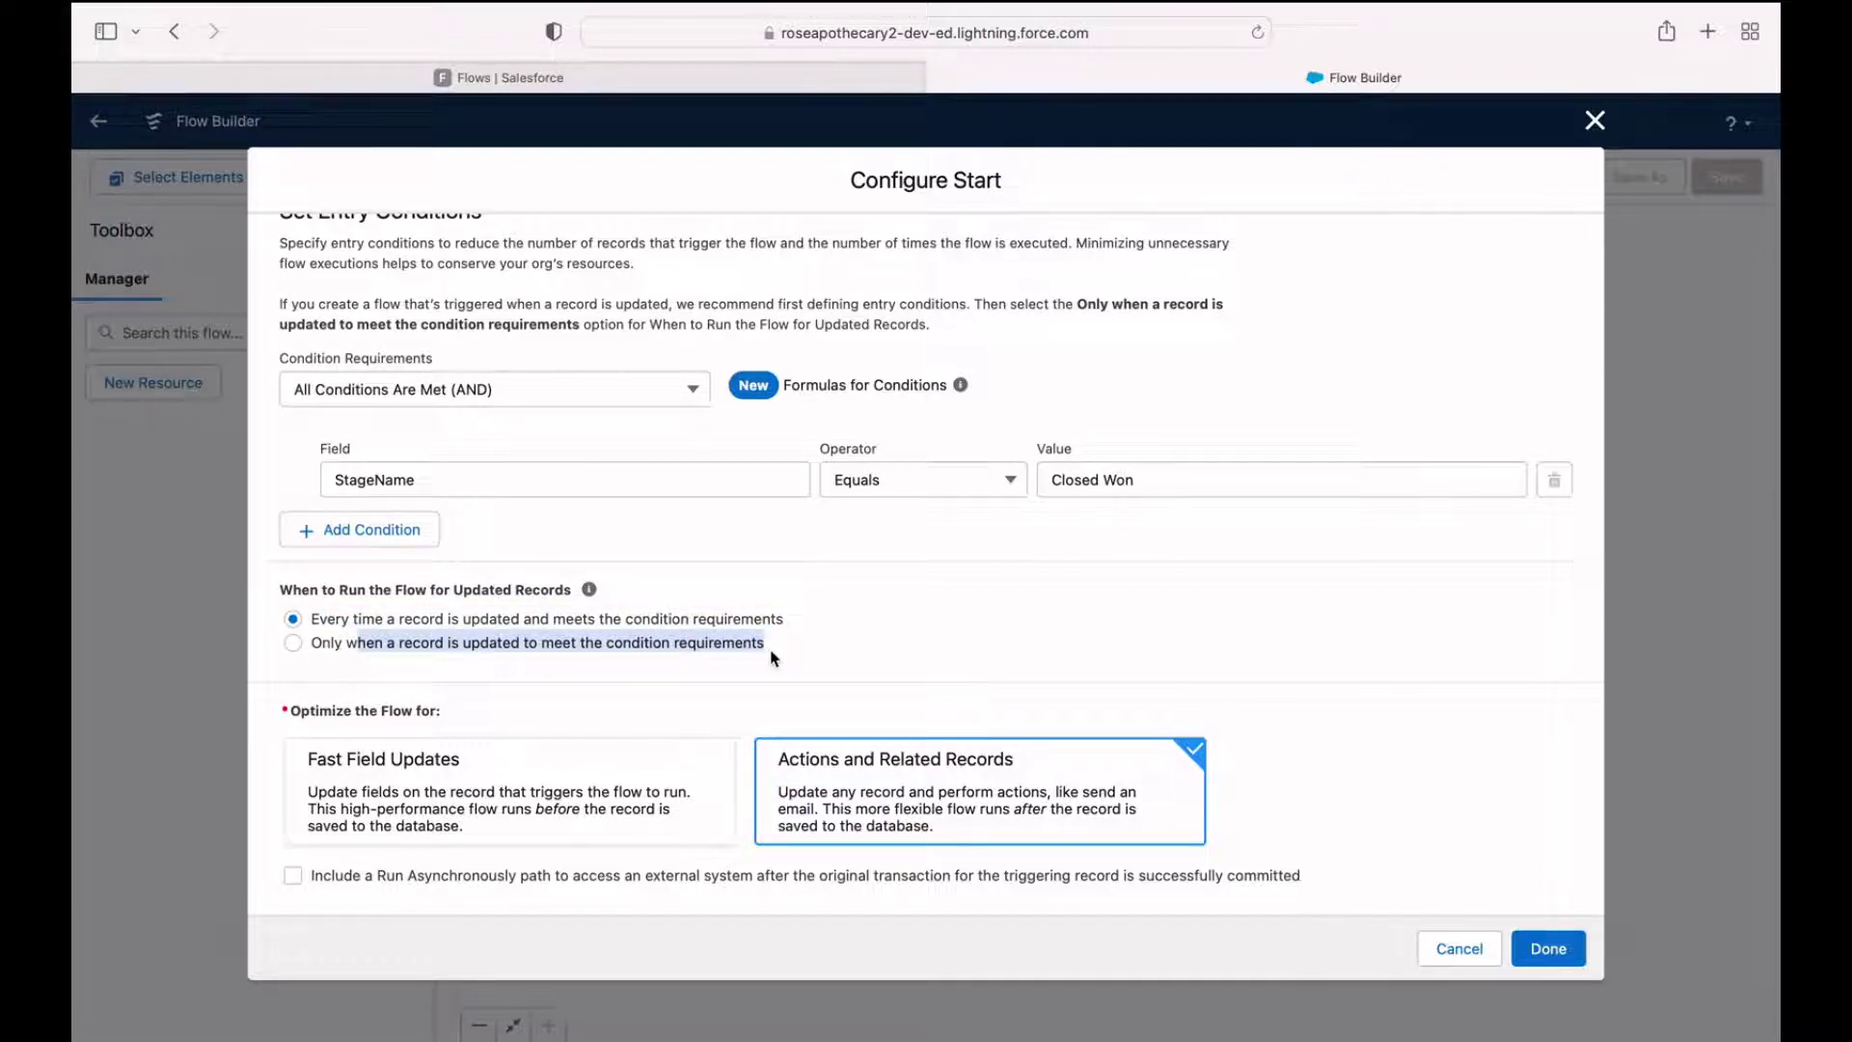
click(713, 681)
click(294, 644)
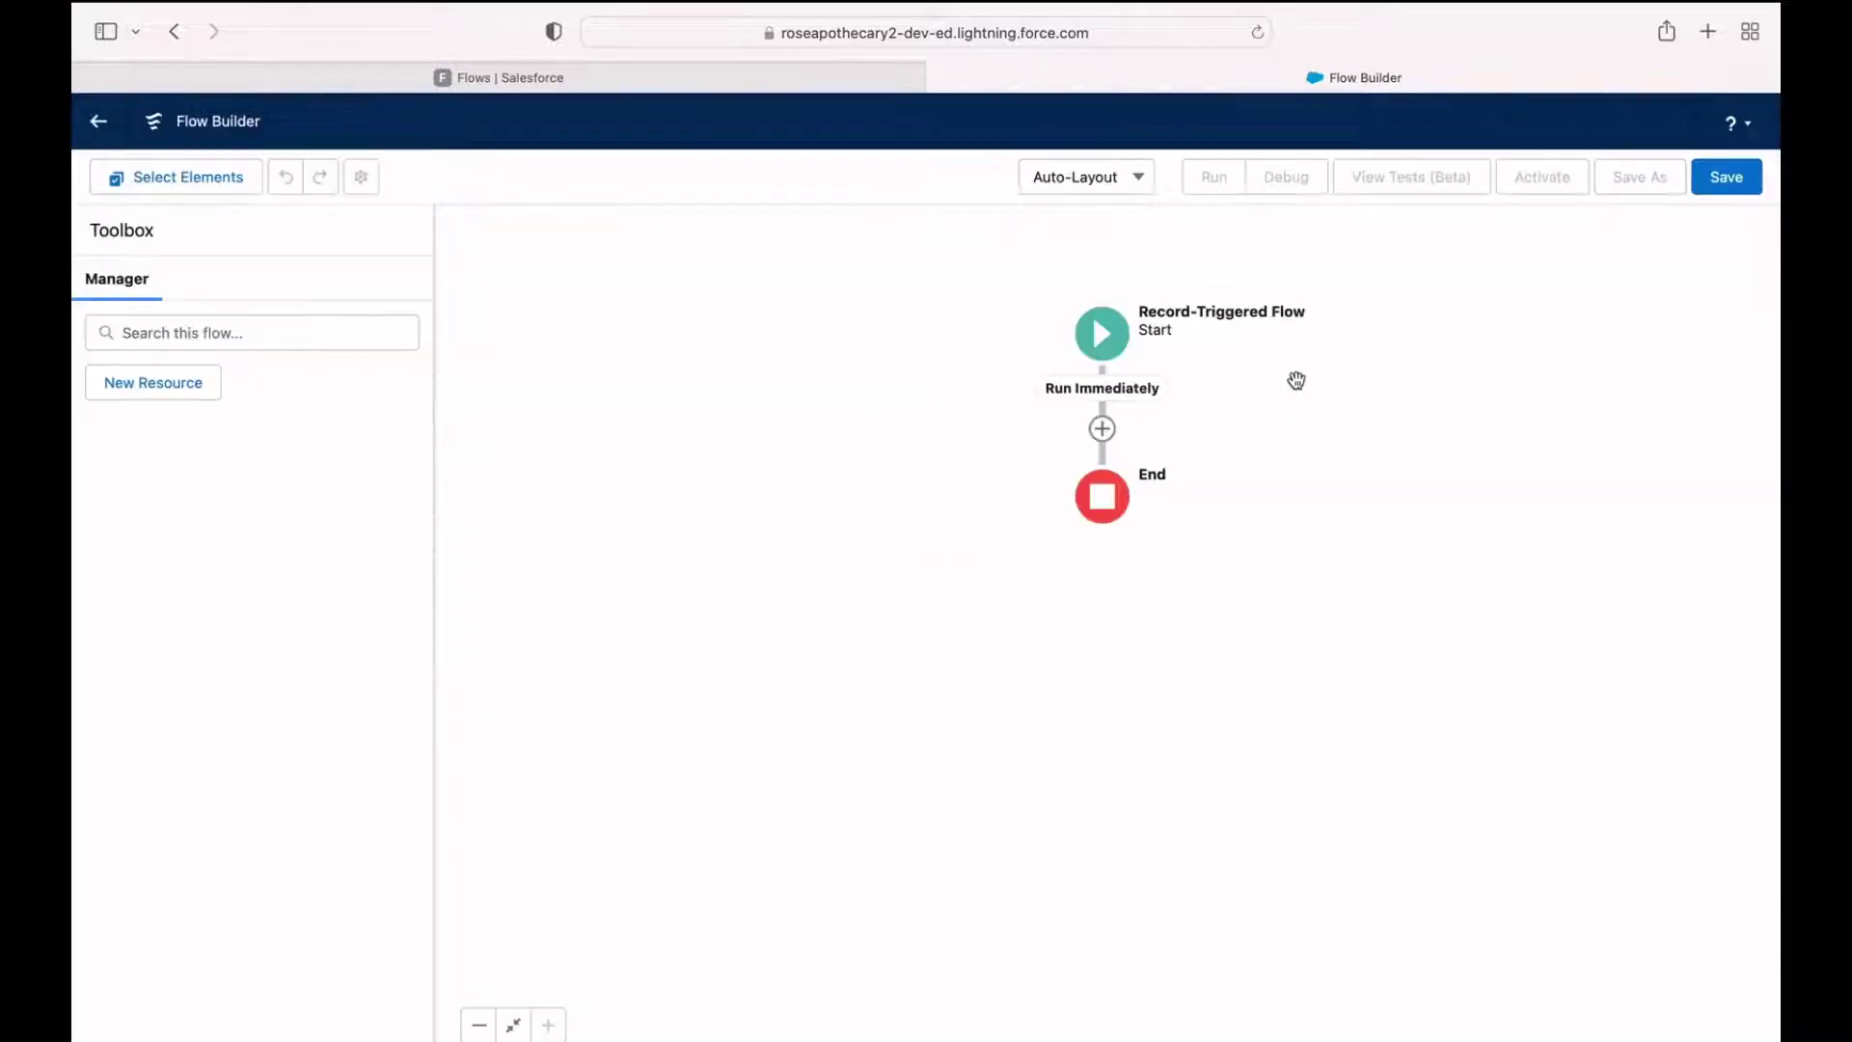
click(1540, 947)
Step: Add an Update Records element labelled 'Update Account Type to Customer' after the start
click(1102, 428)
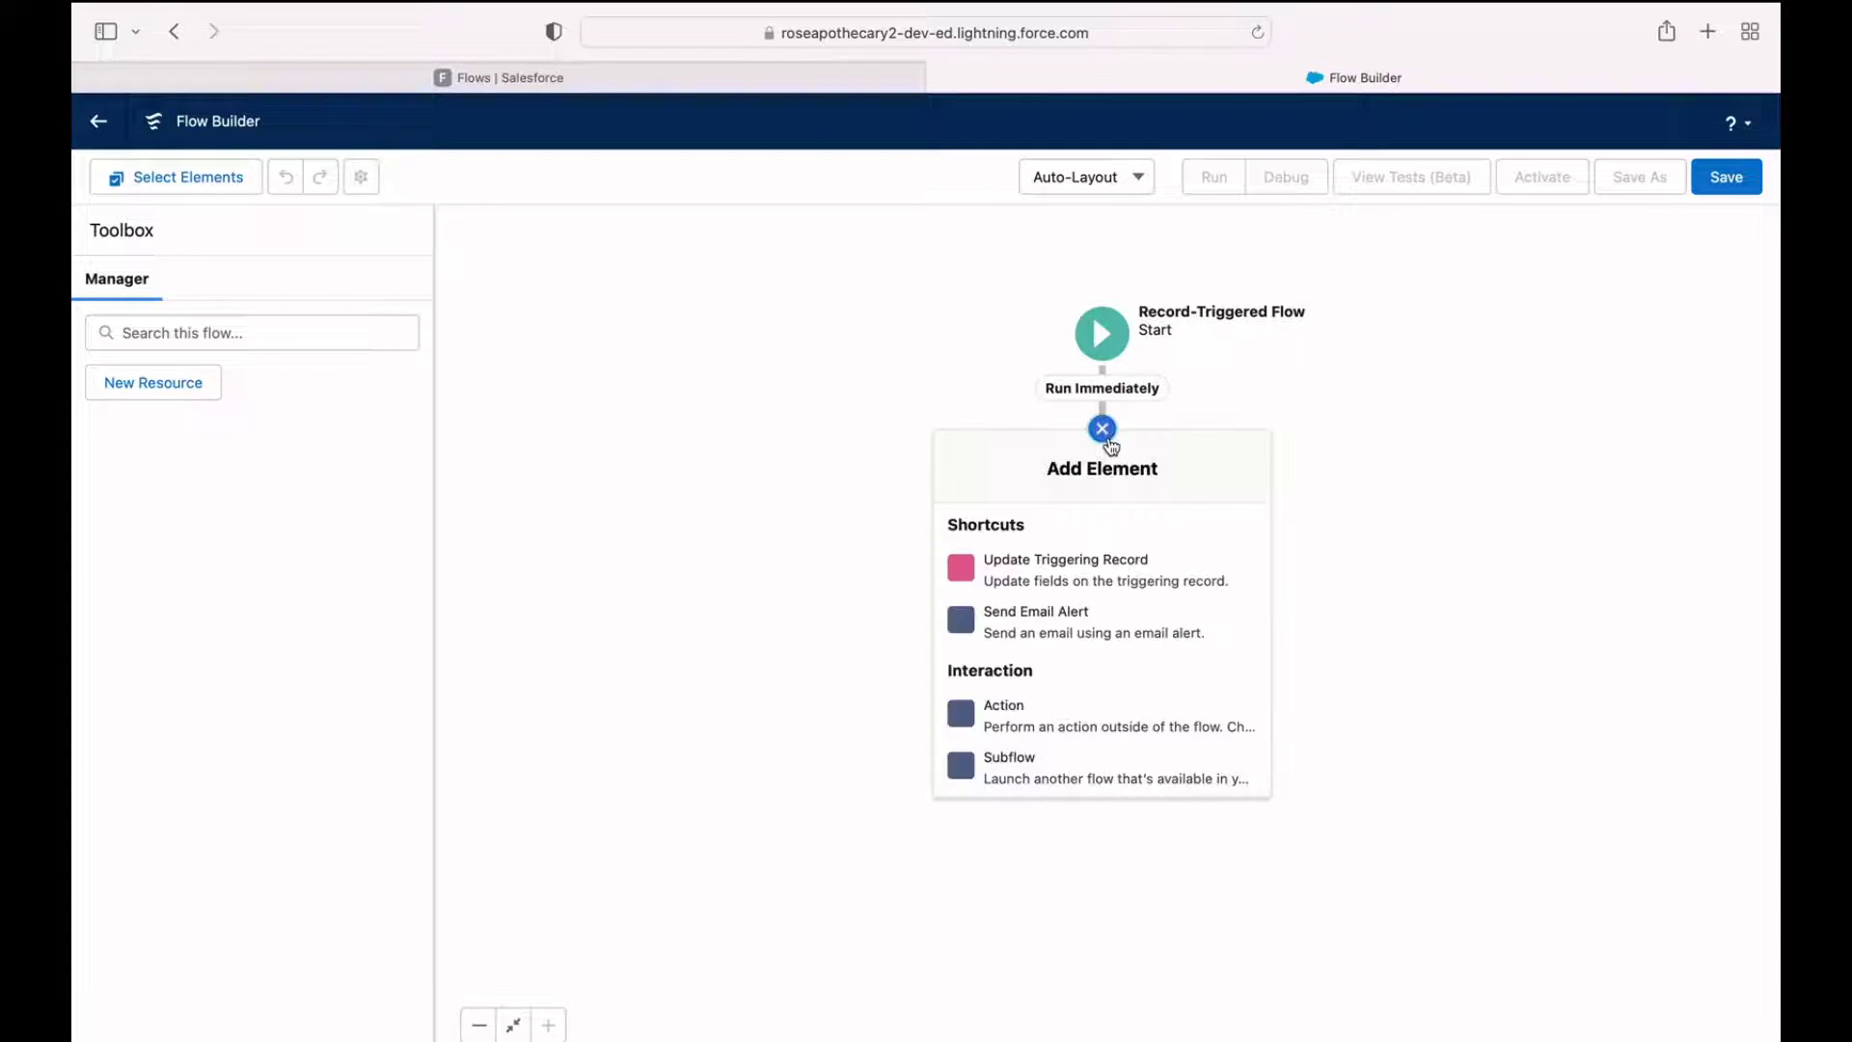
scroll(1145, 725, down, 5)
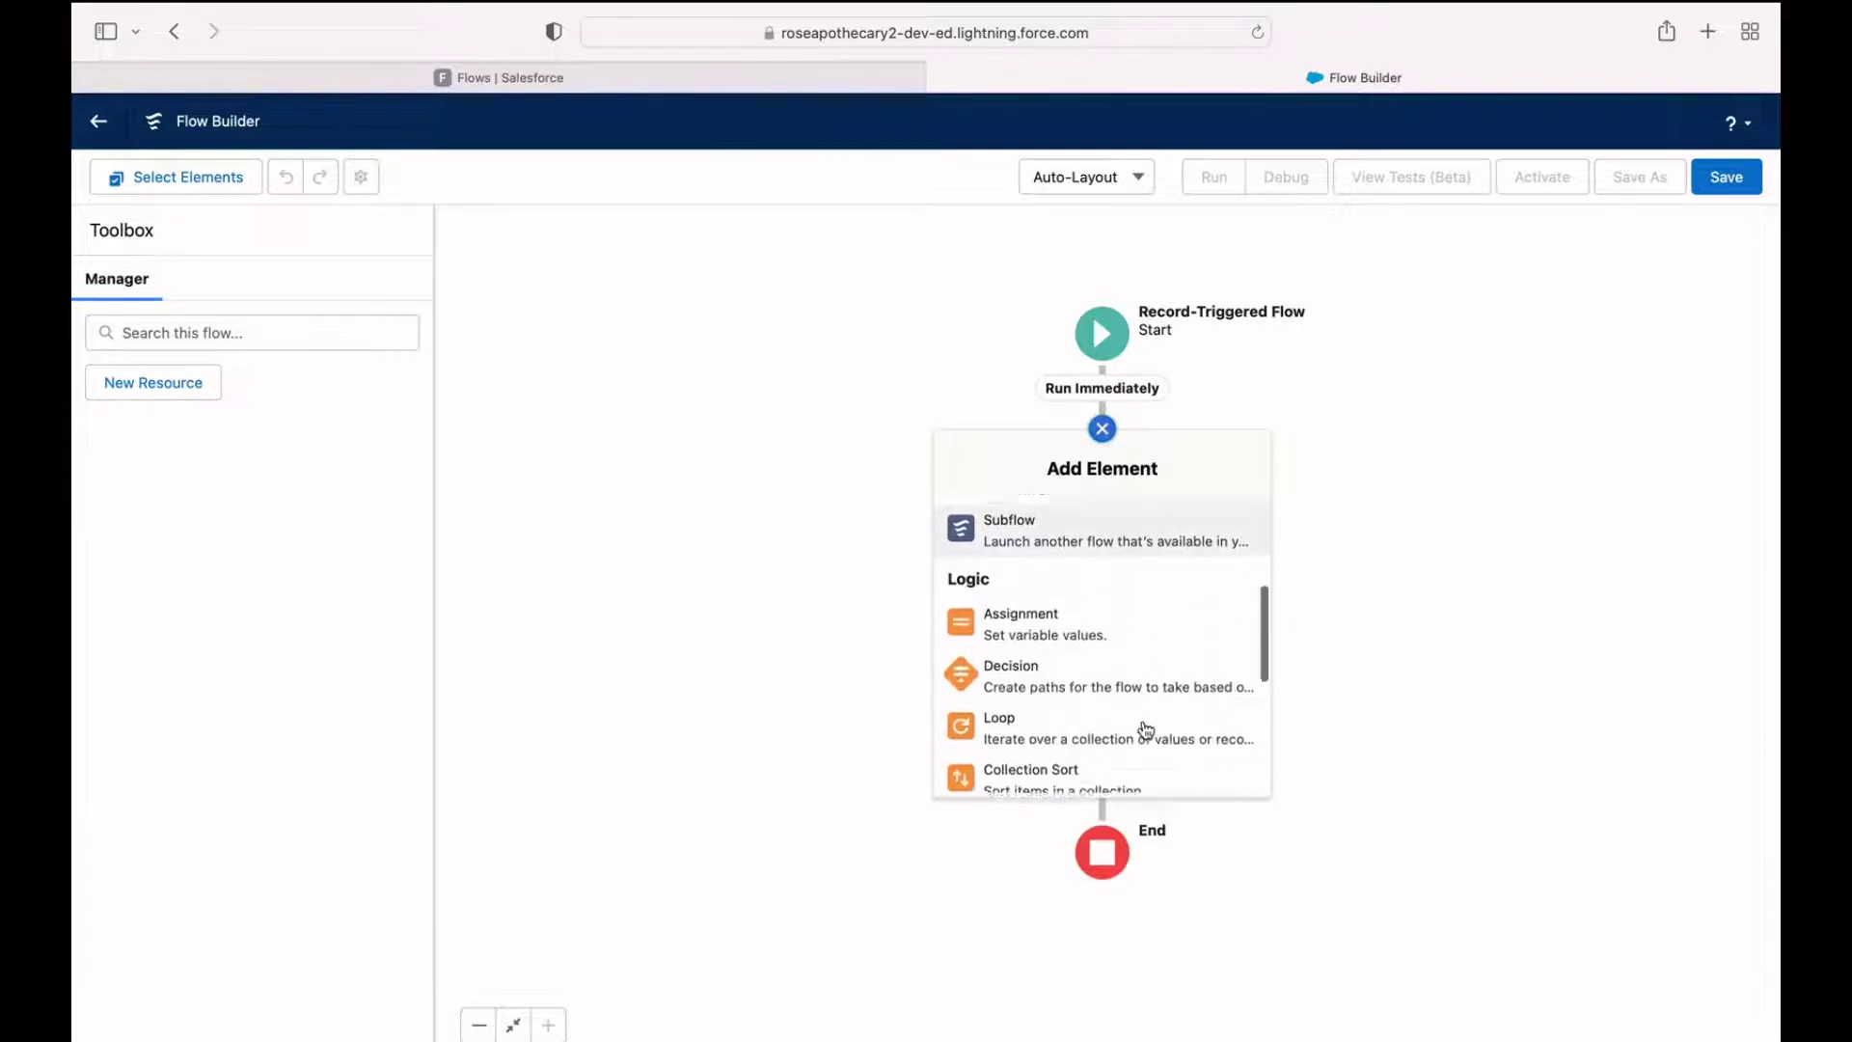
scroll(1145, 728, down, 4)
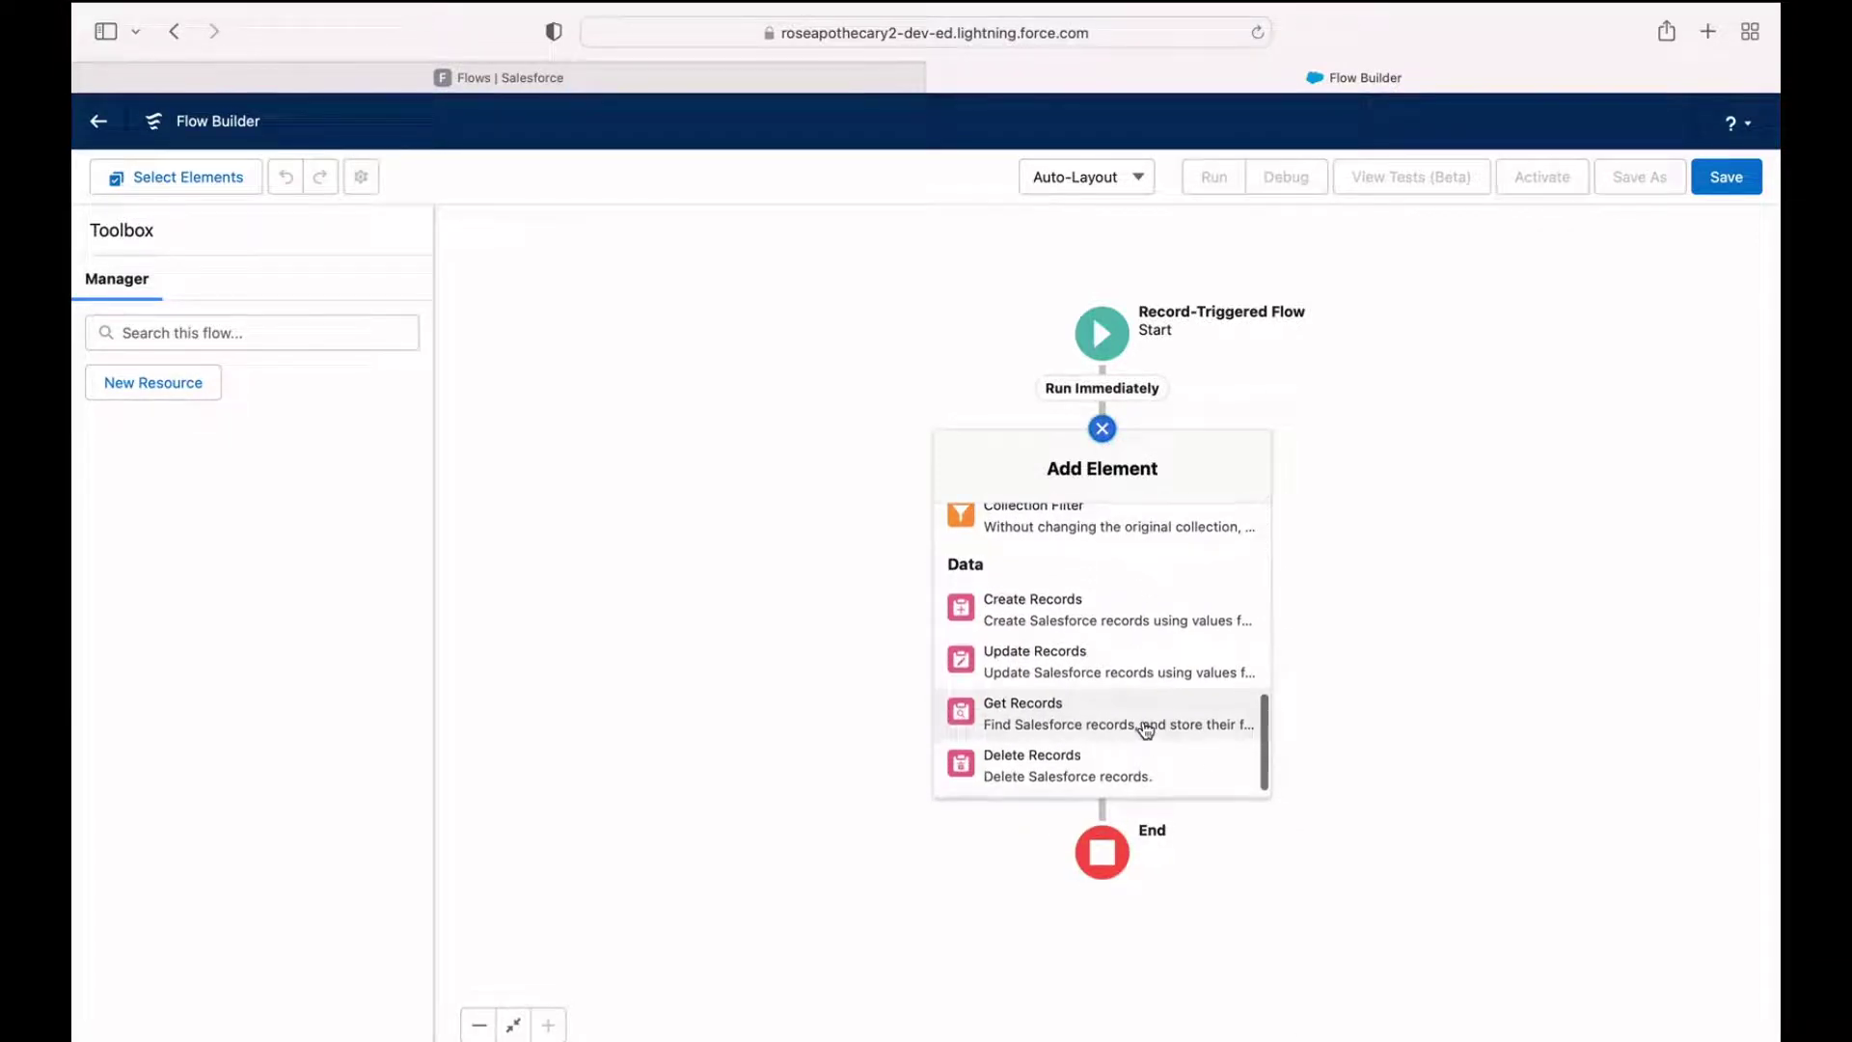
click(1079, 651)
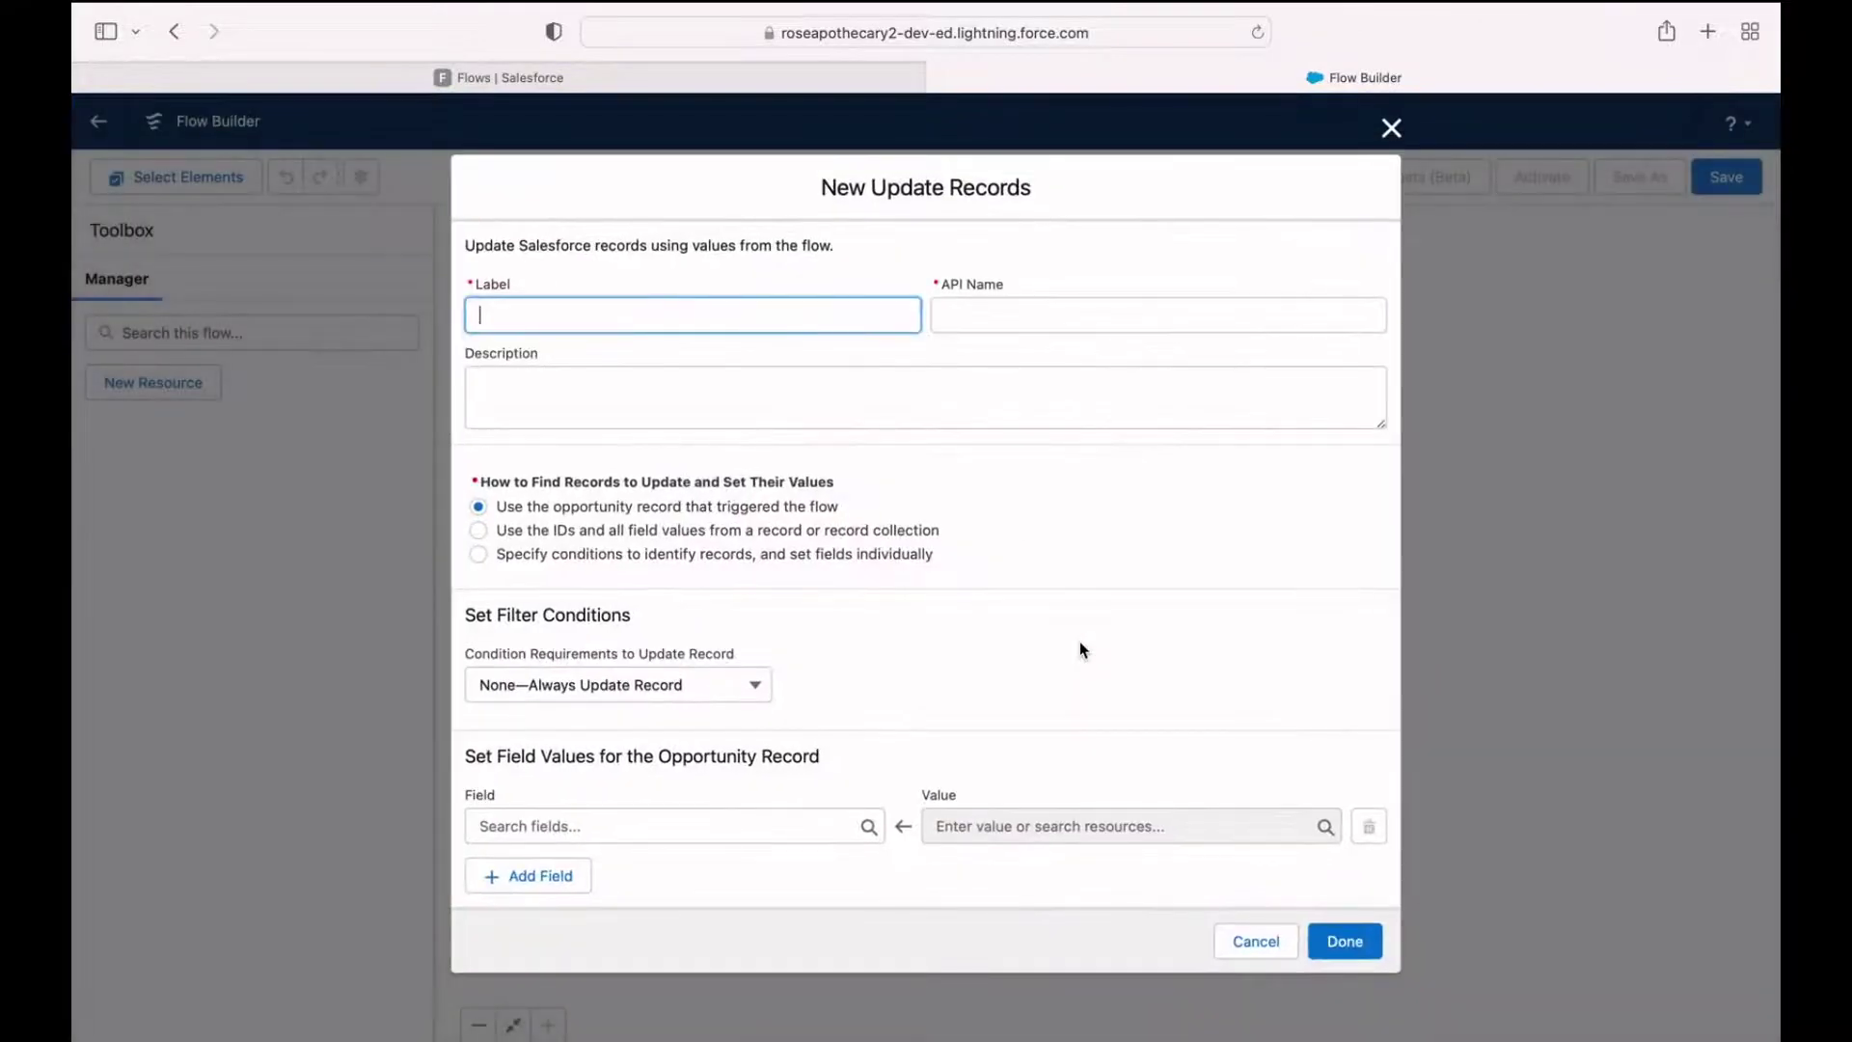
text(U)
key(BackSpace)
text(Update Account Type to Customer)
key(Tab)
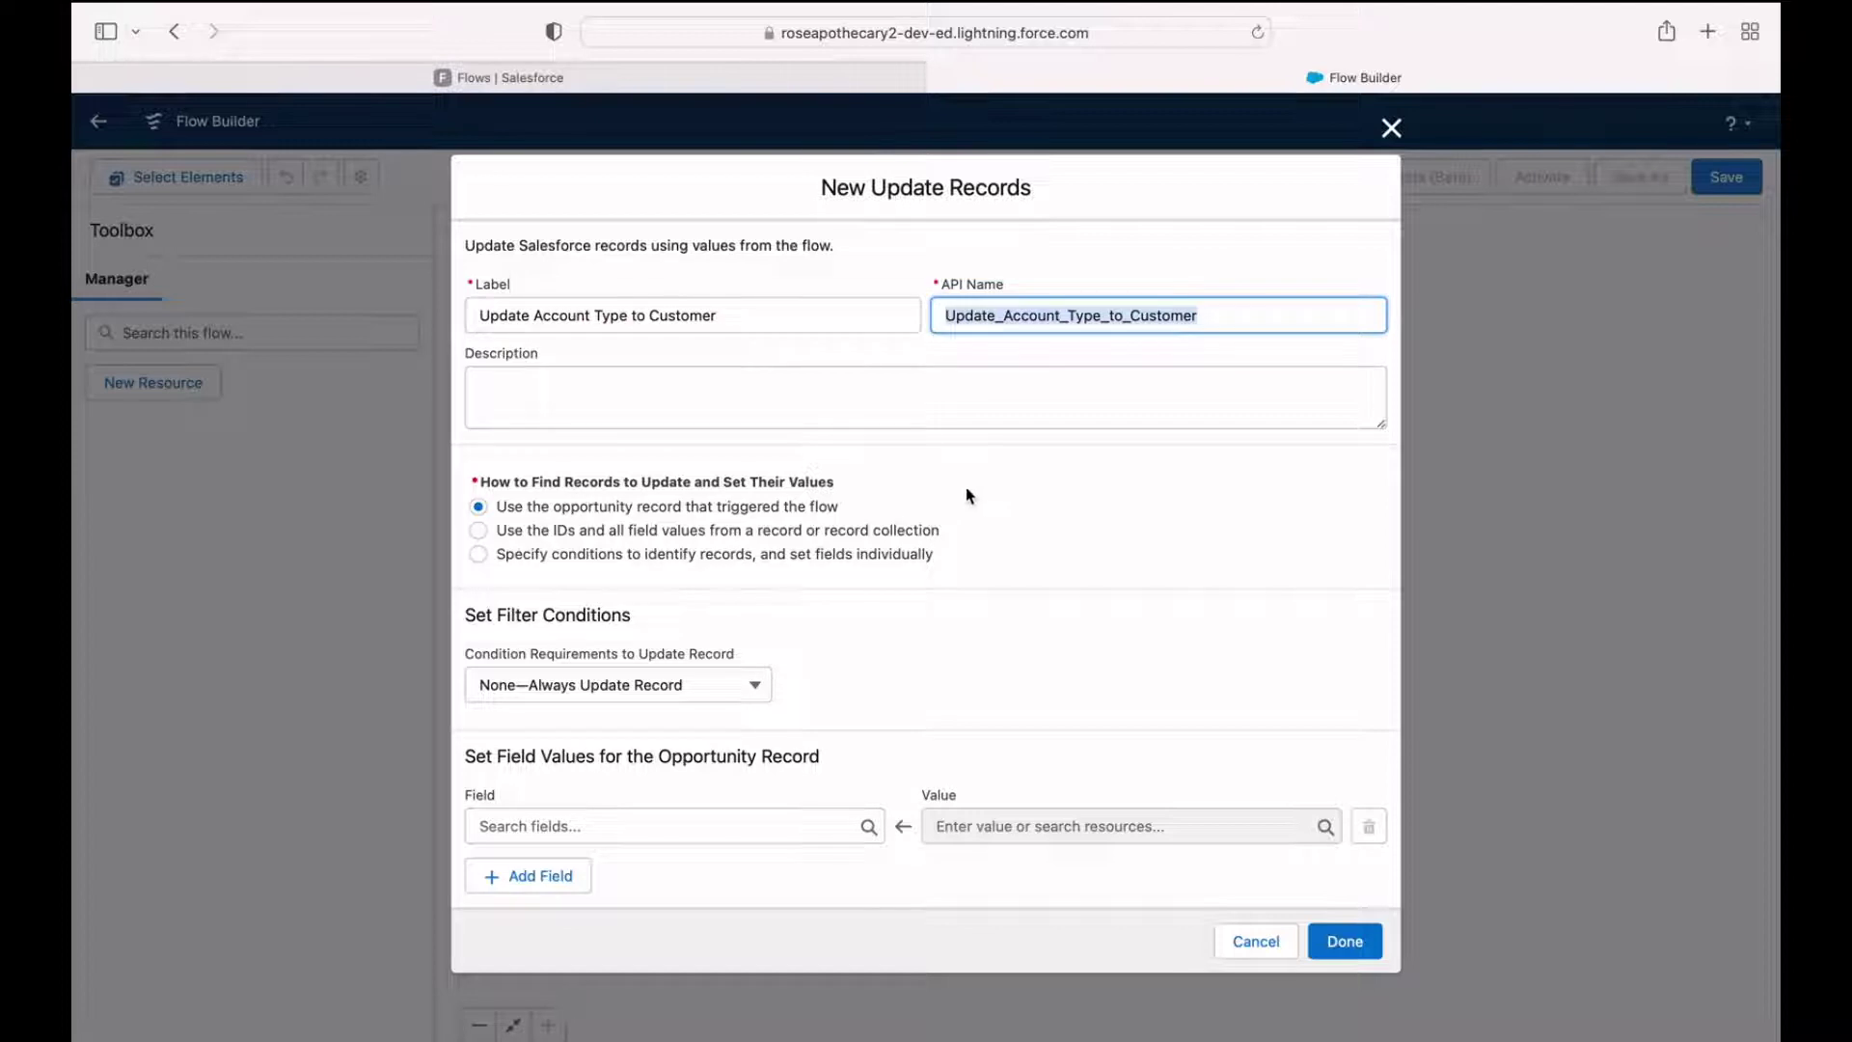
click(1022, 467)
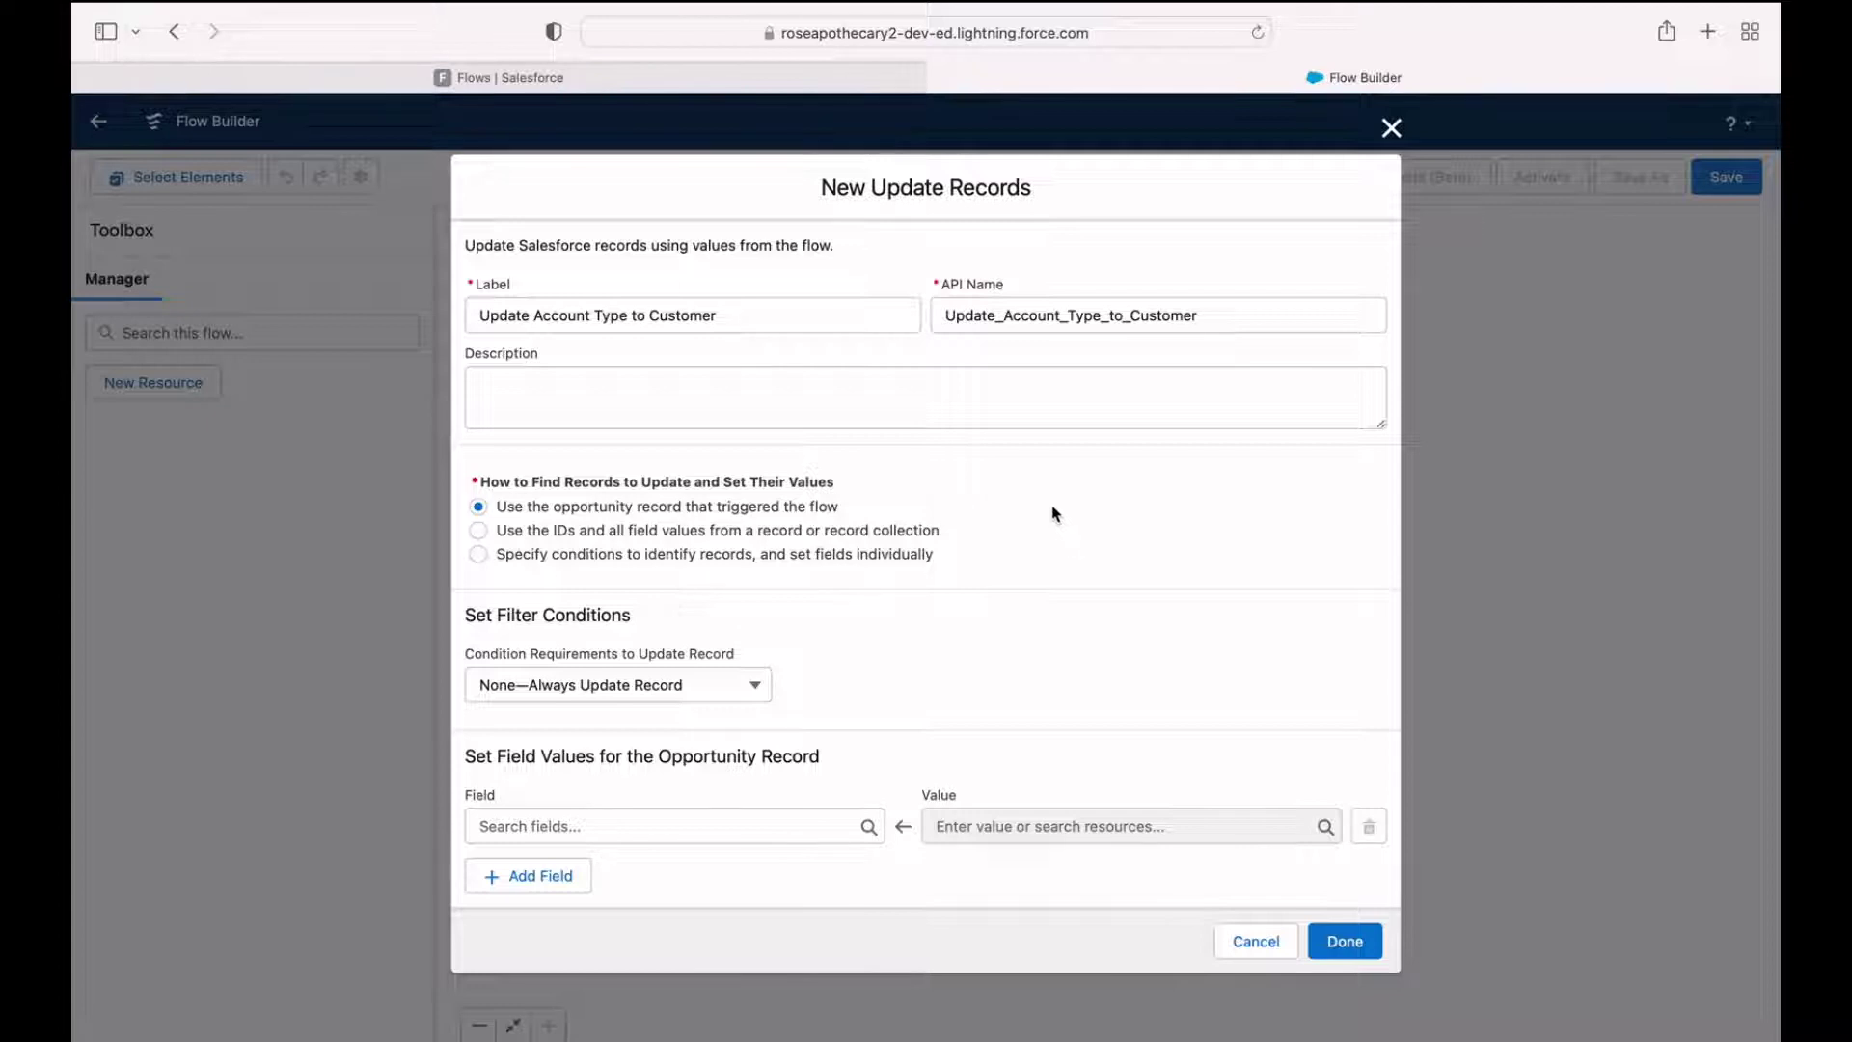
Step: Have the update step identify records by conditions and set fields individually
click(480, 555)
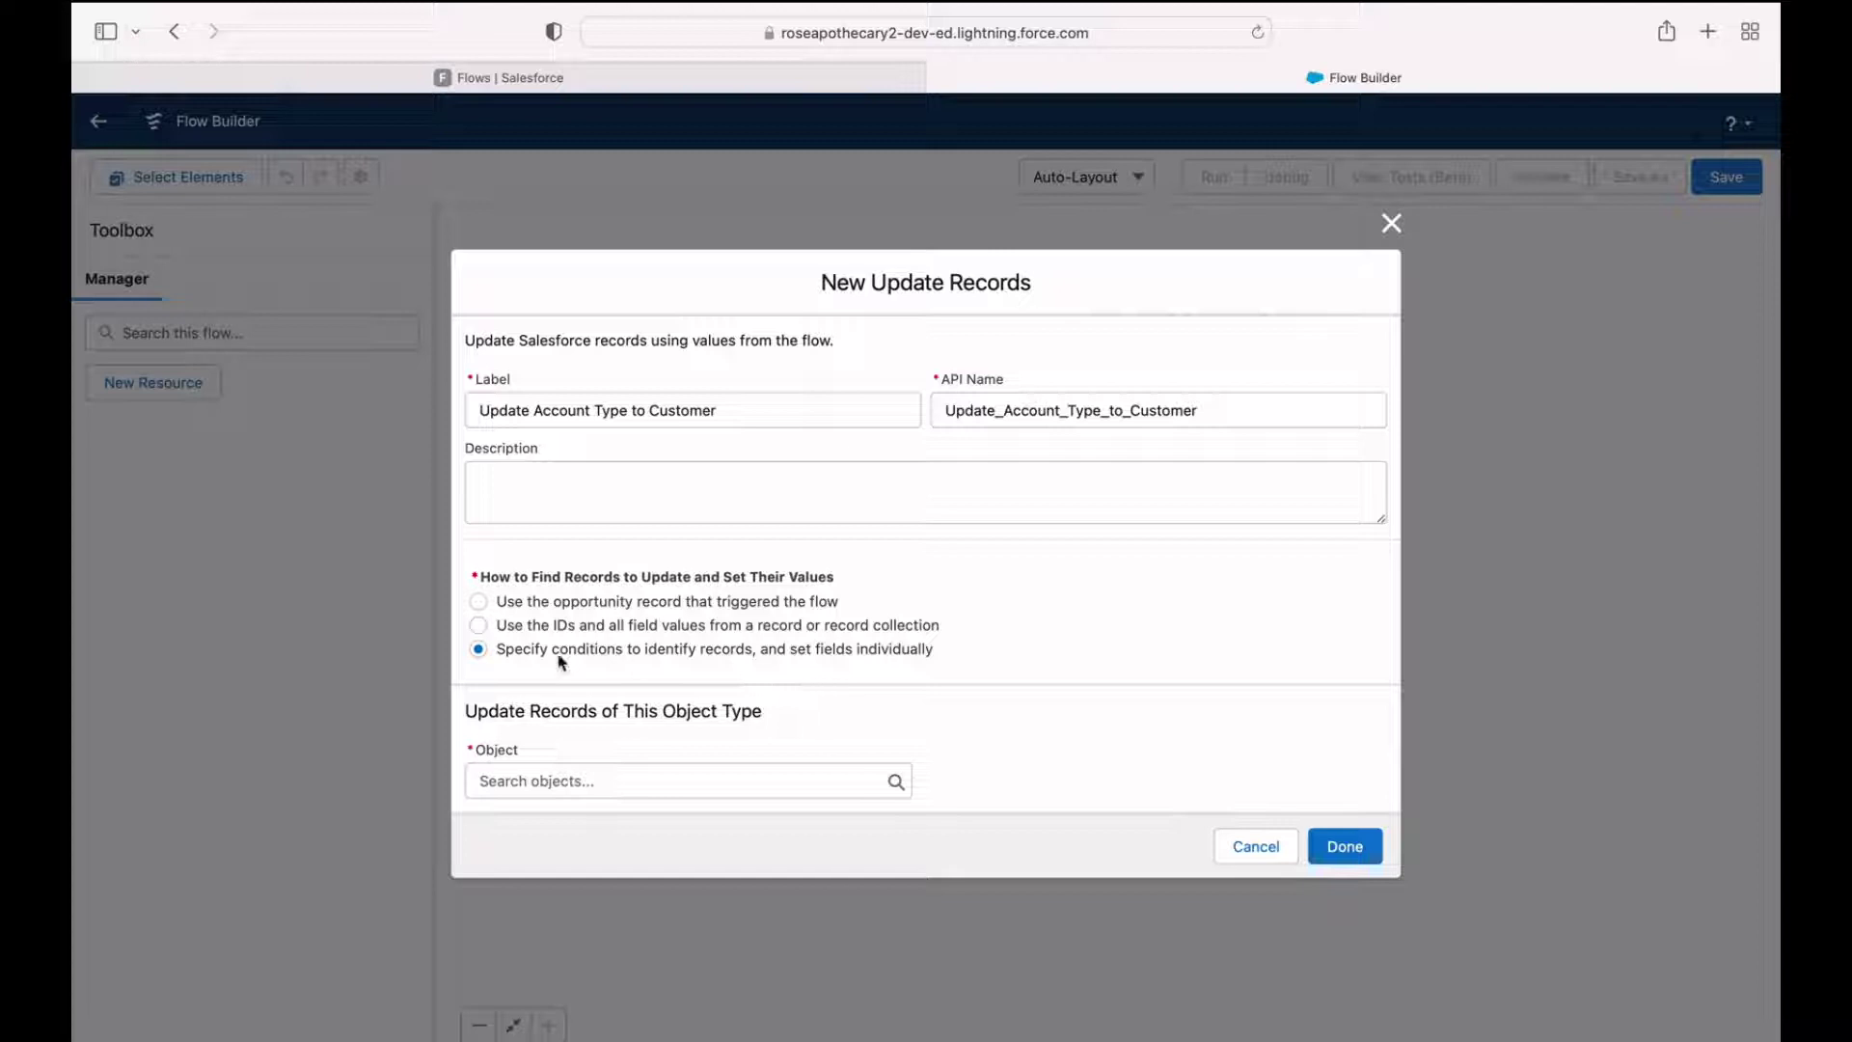
click(540, 781)
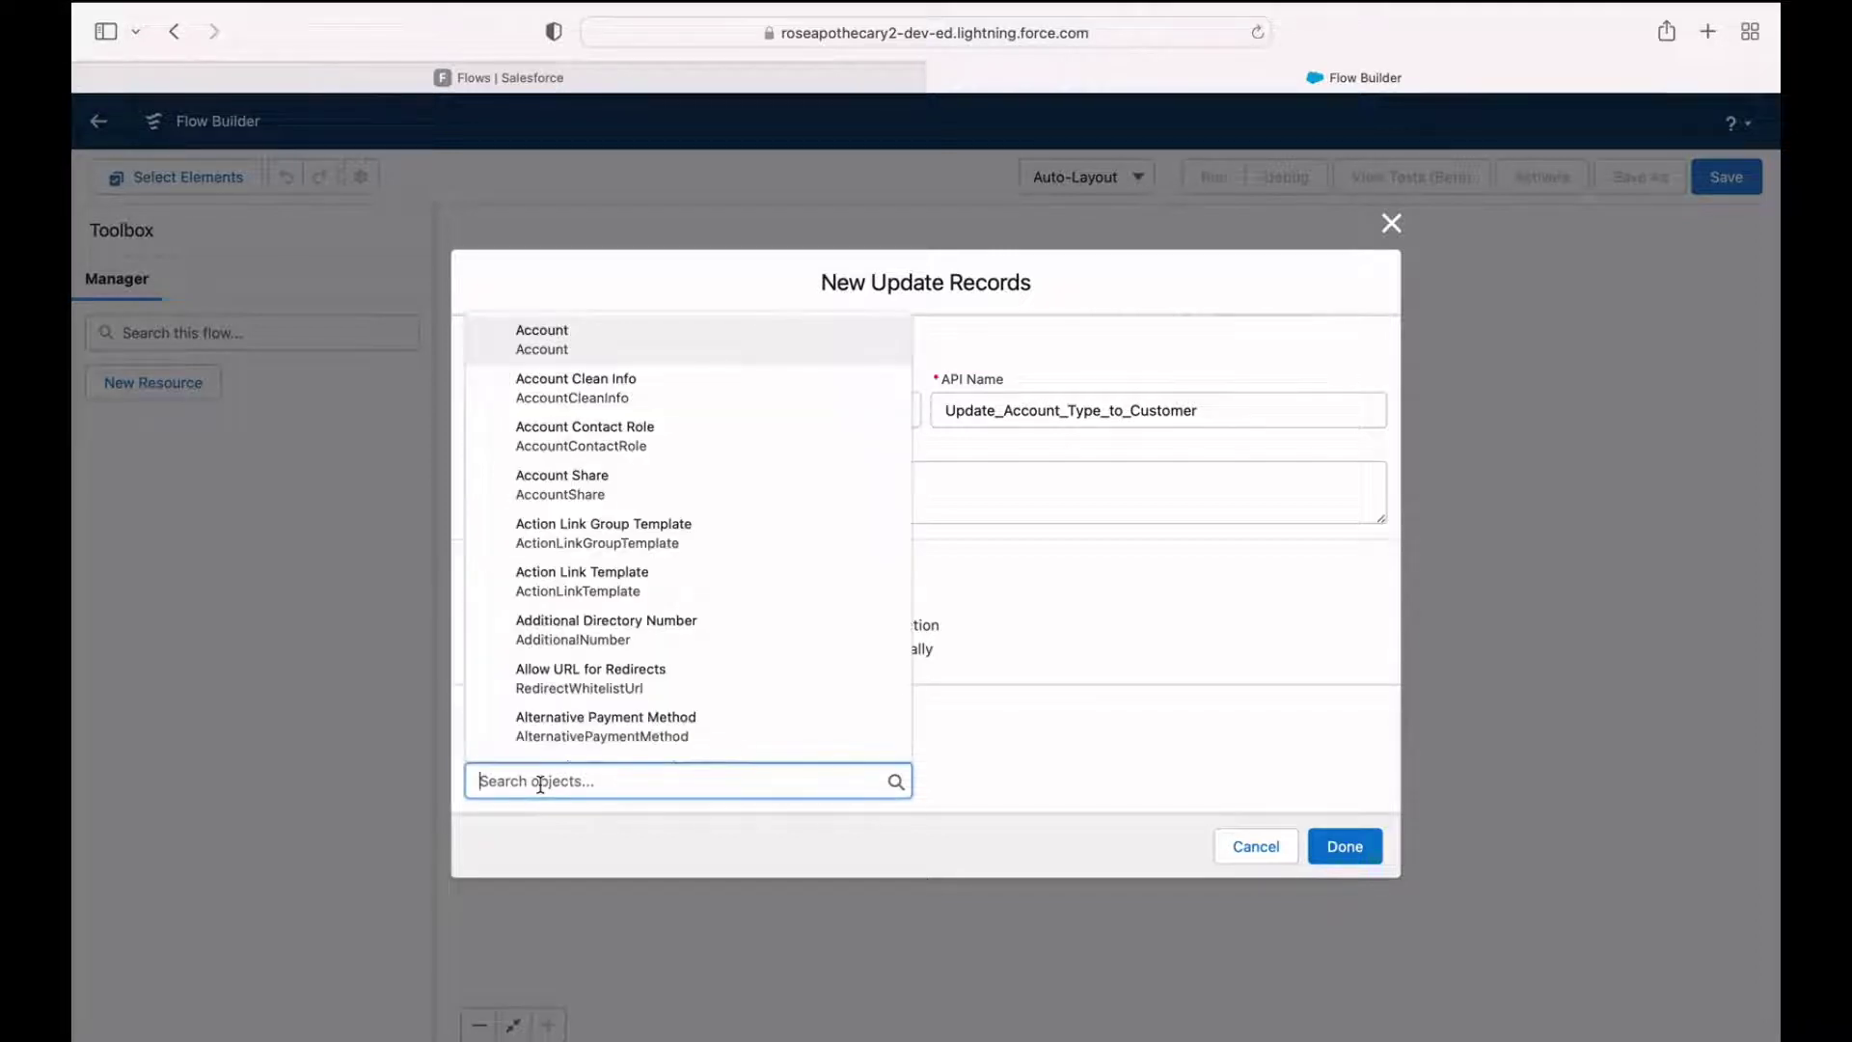
Step: Target Account records with an all-conditions filter row on Id Equals
text(account)
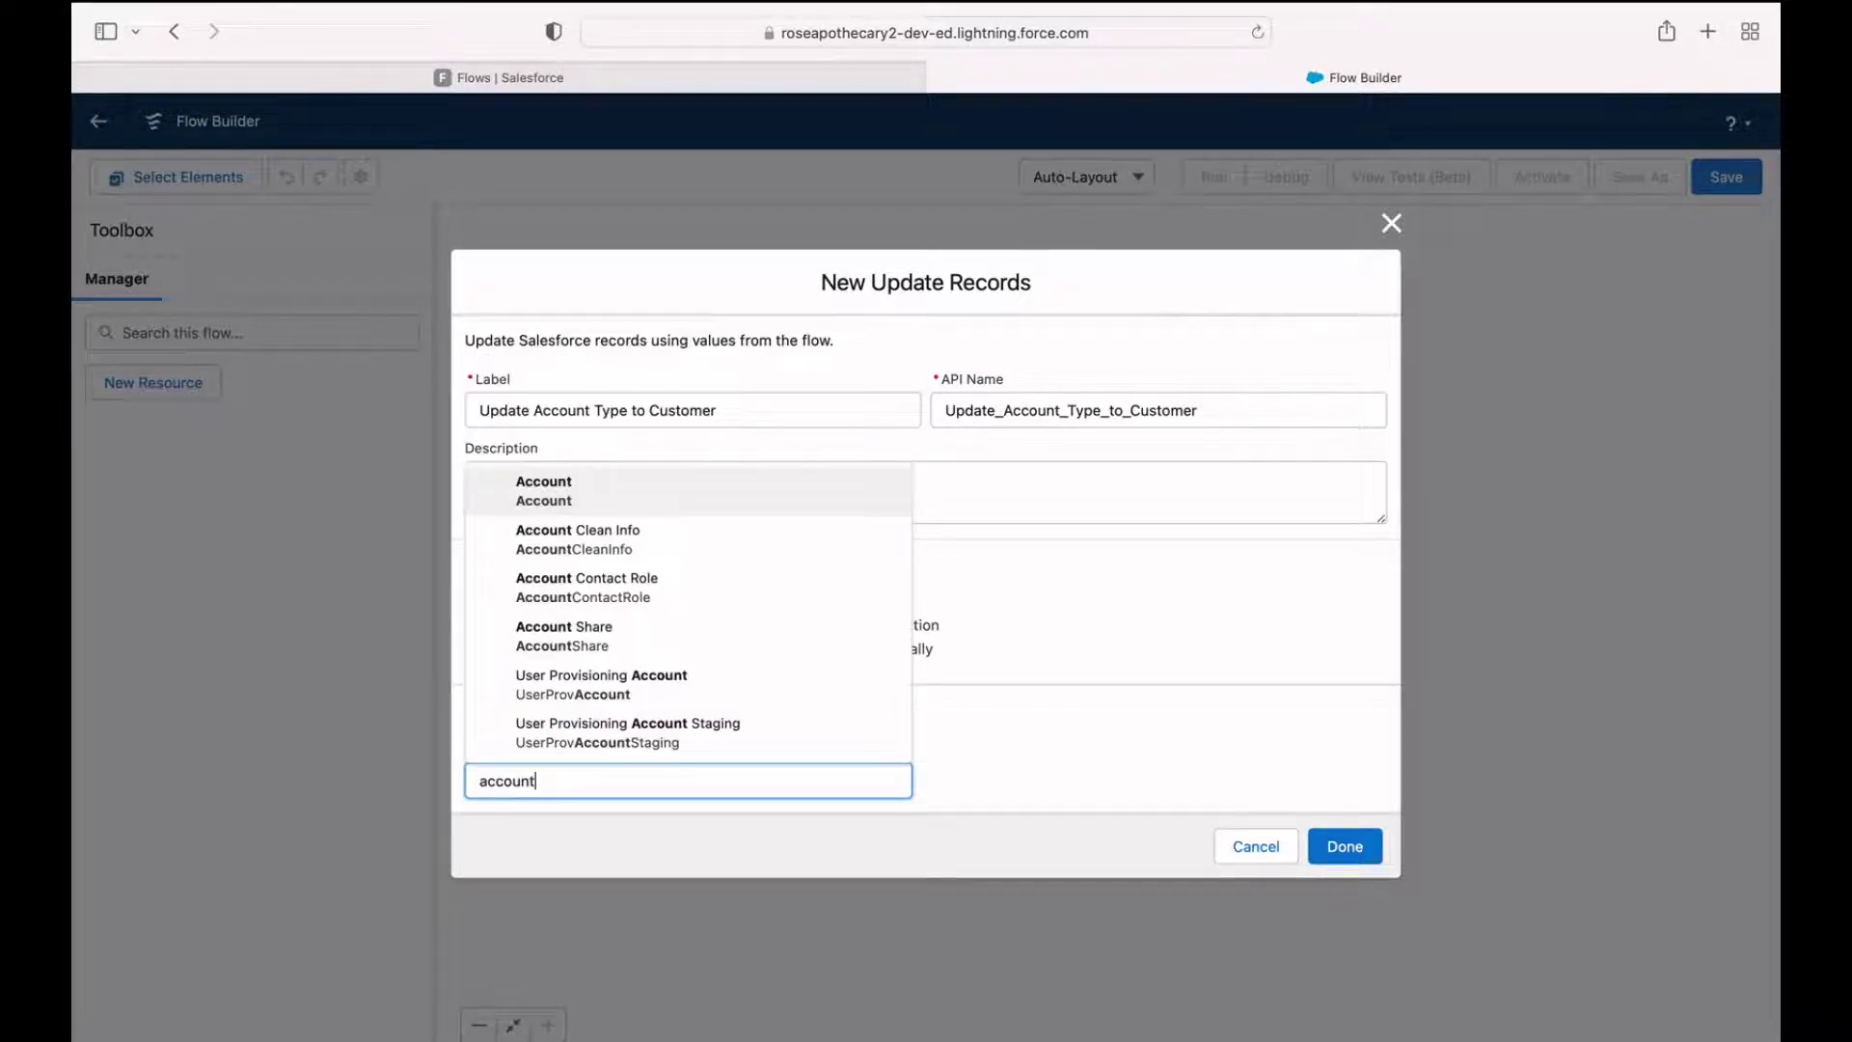
click(584, 492)
scroll(857, 682, down, 5)
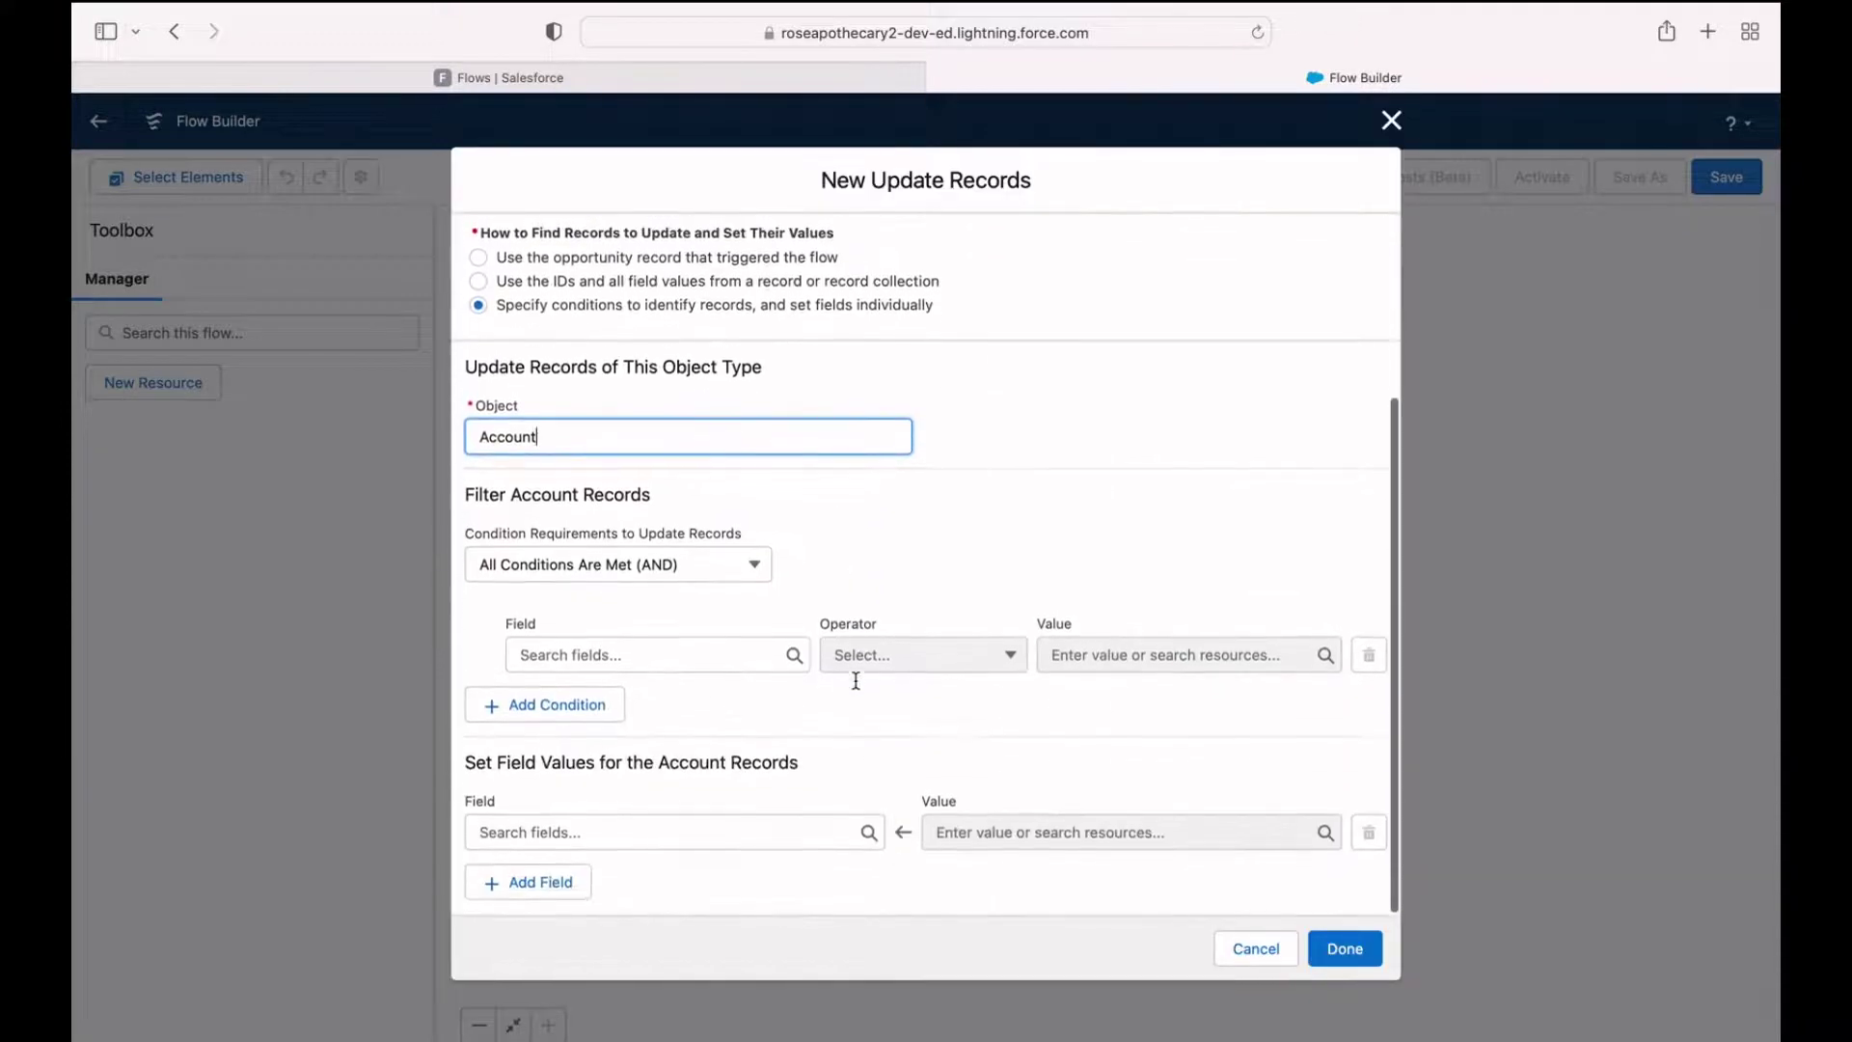
click(639, 657)
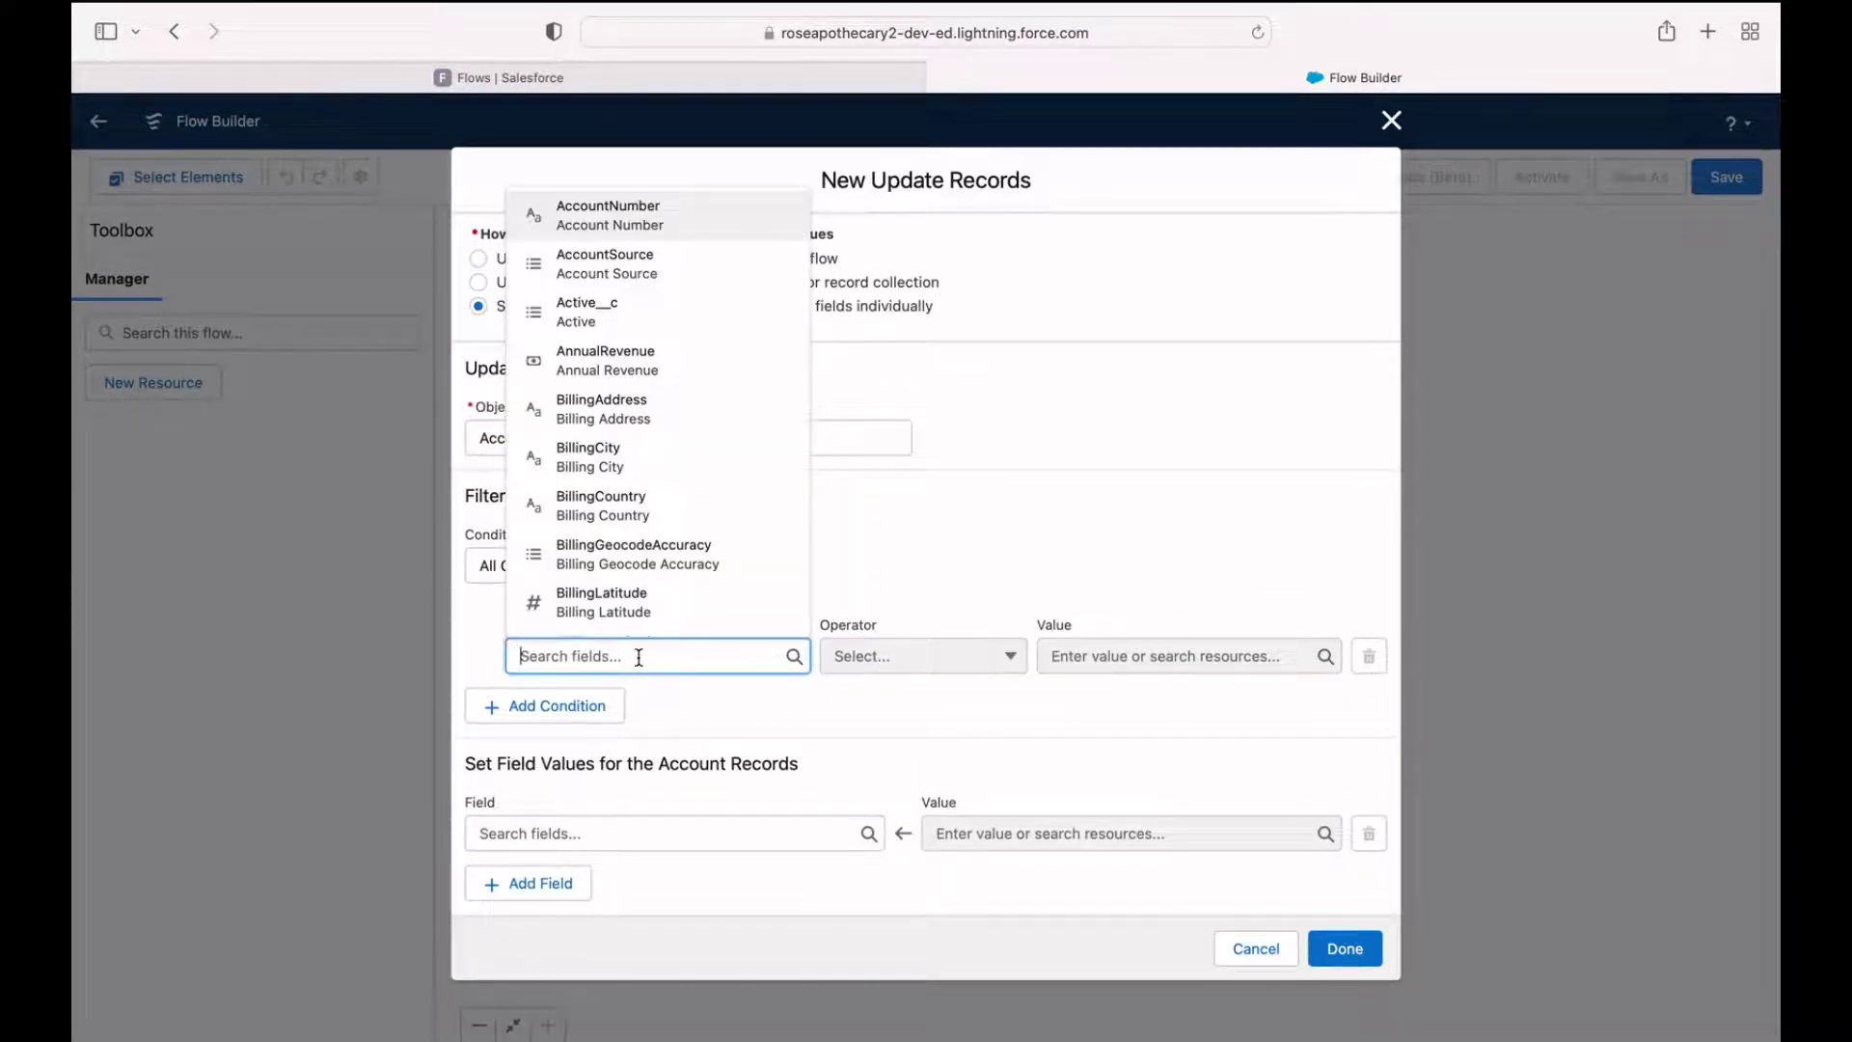
text(id)
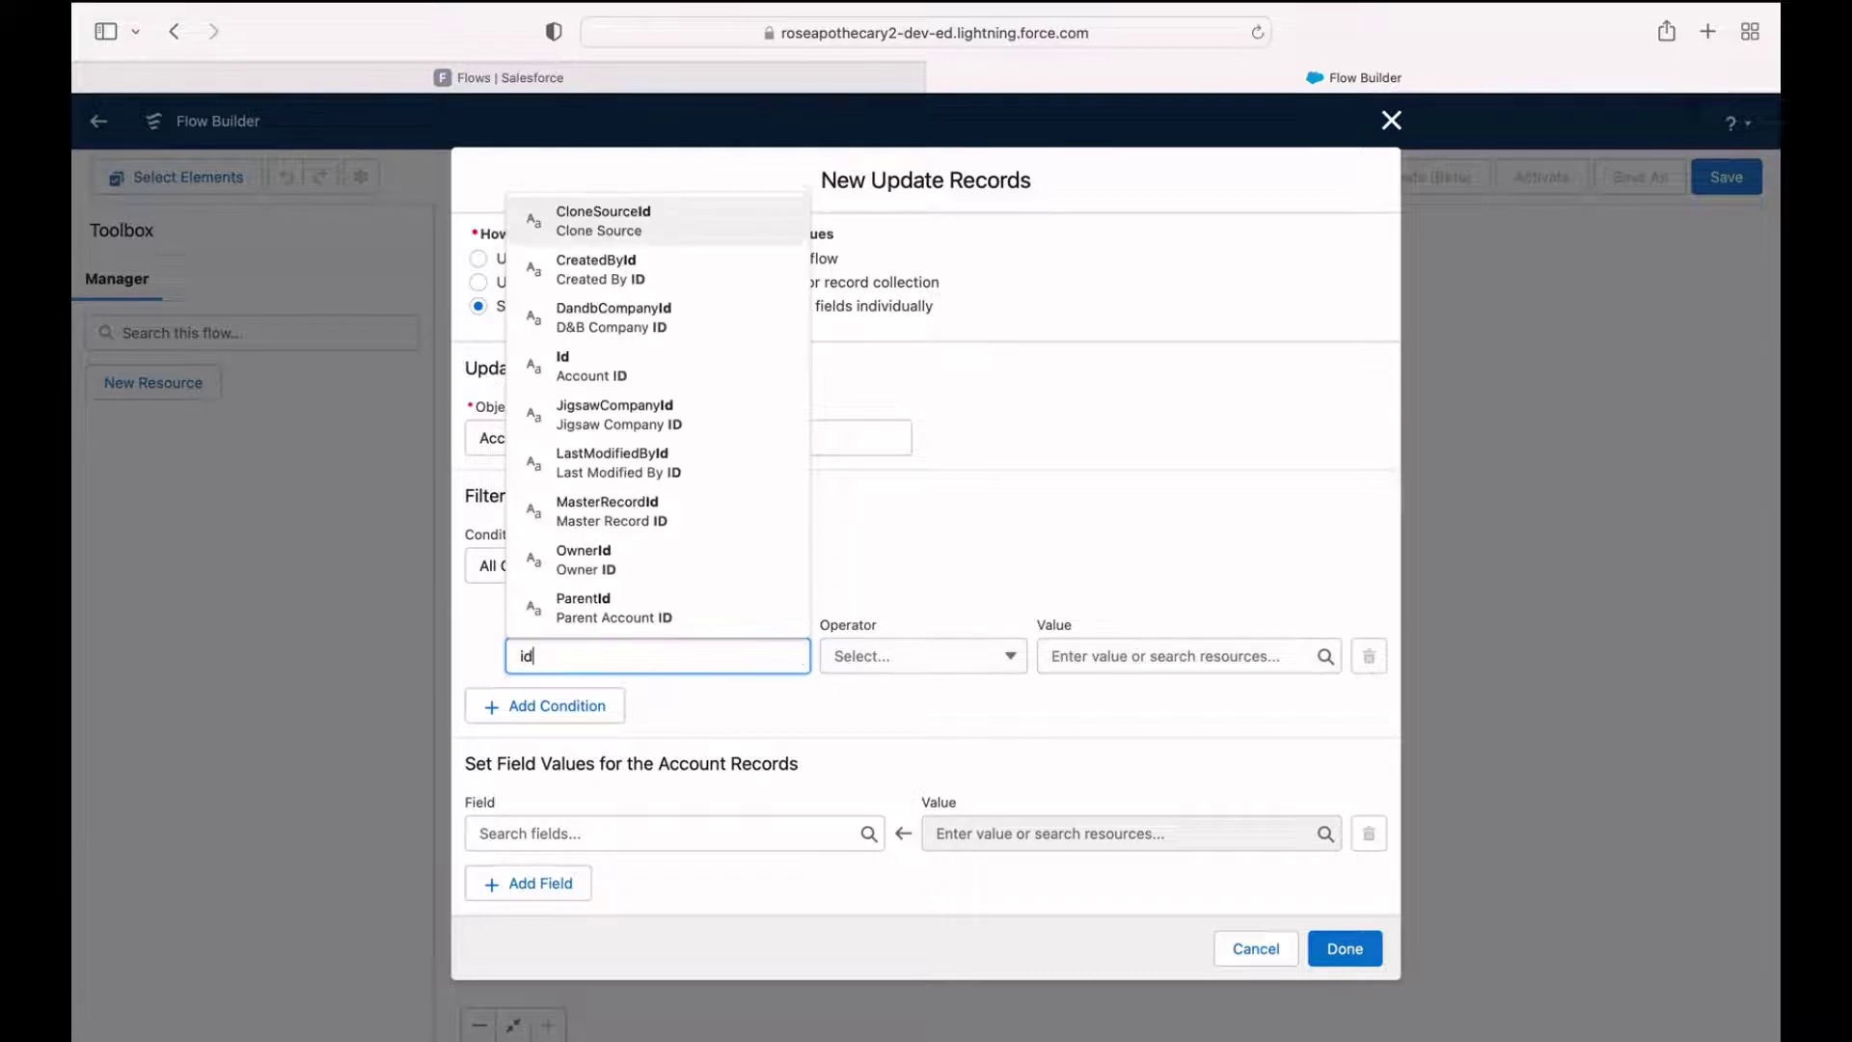
click(612, 376)
click(697, 711)
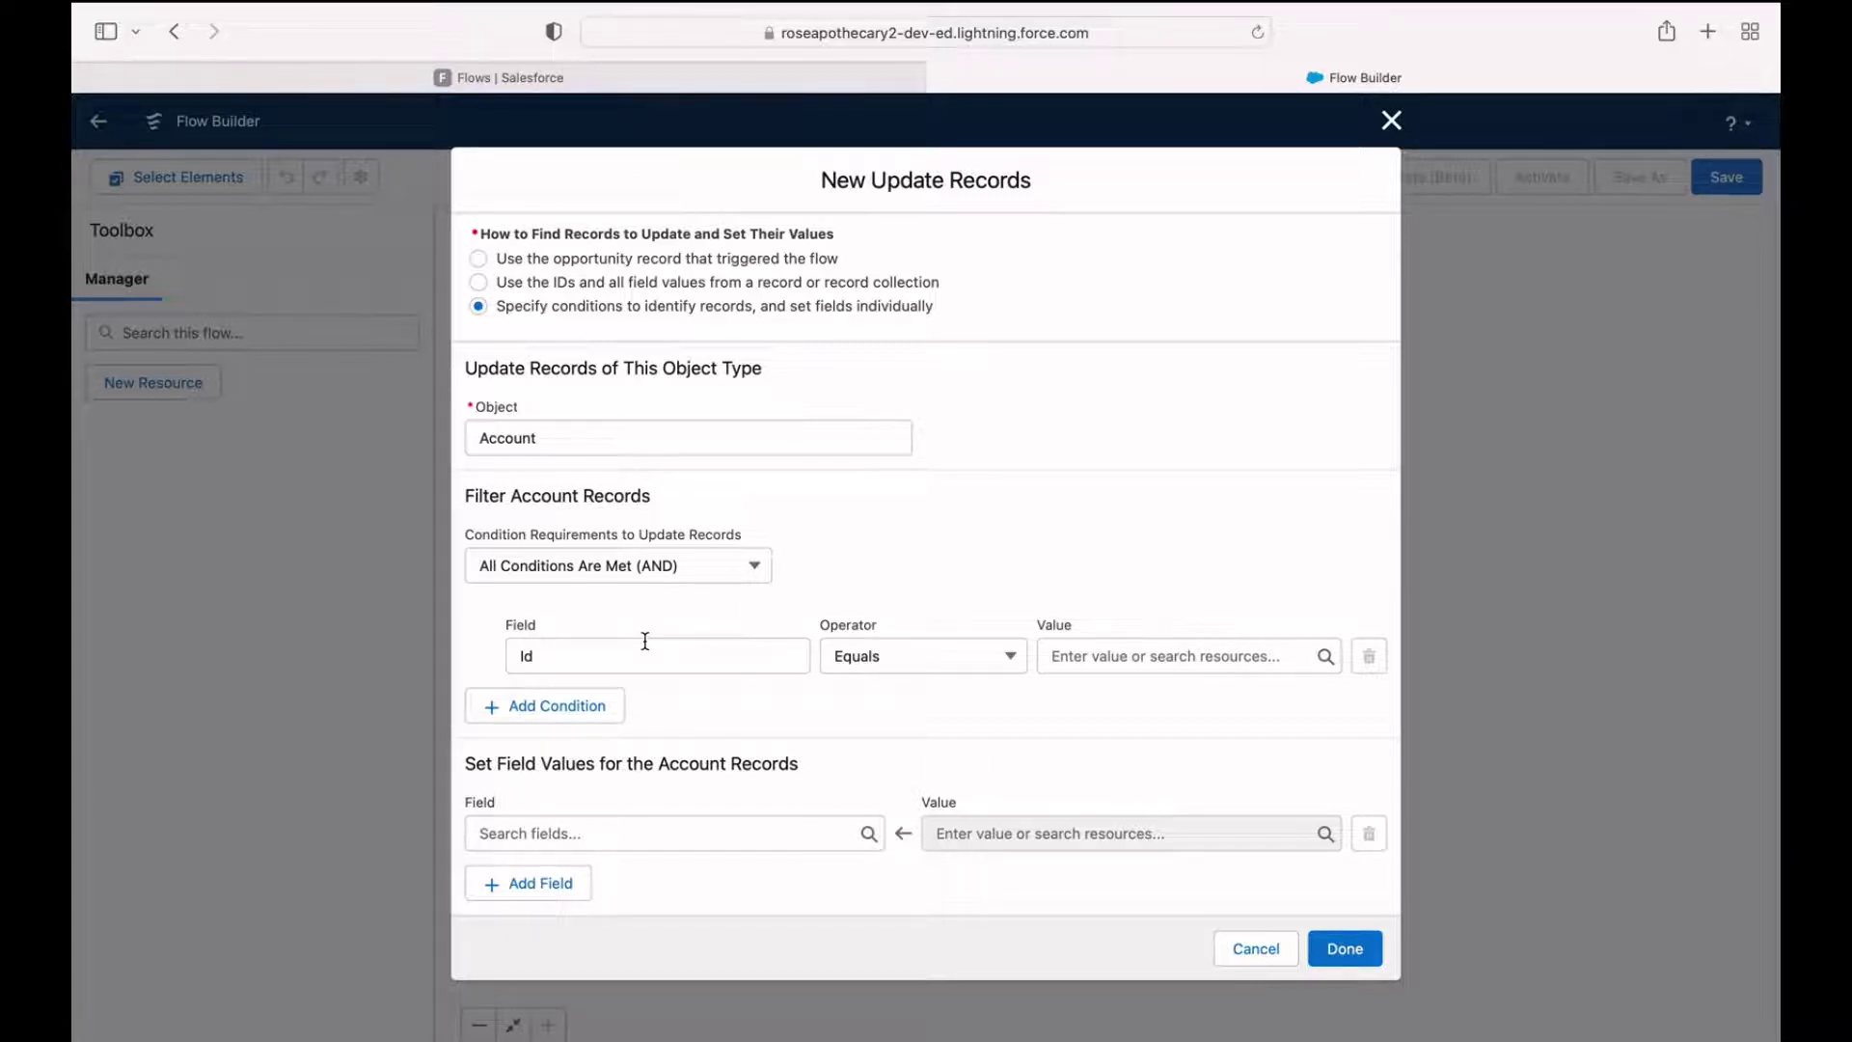
click(1074, 662)
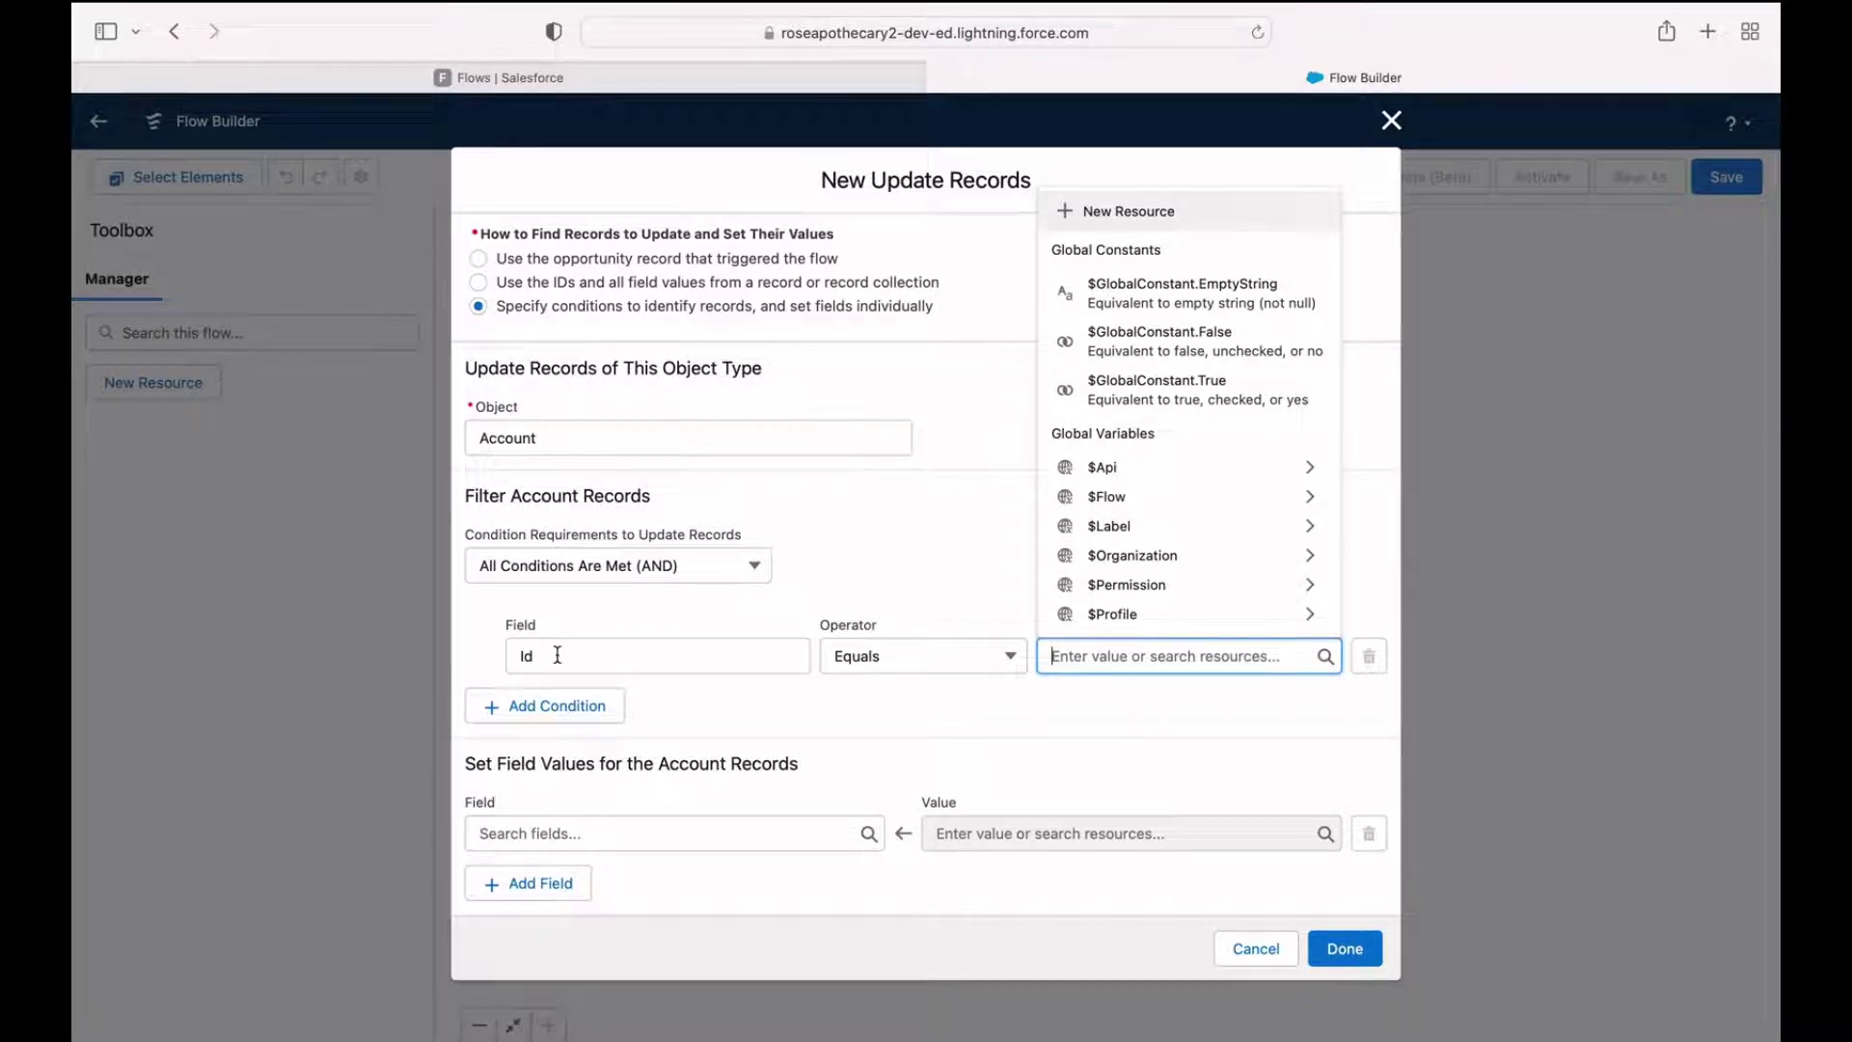
Step: Set the Id filter value to $Record > Account ID from the triggering opportunity
click(923, 712)
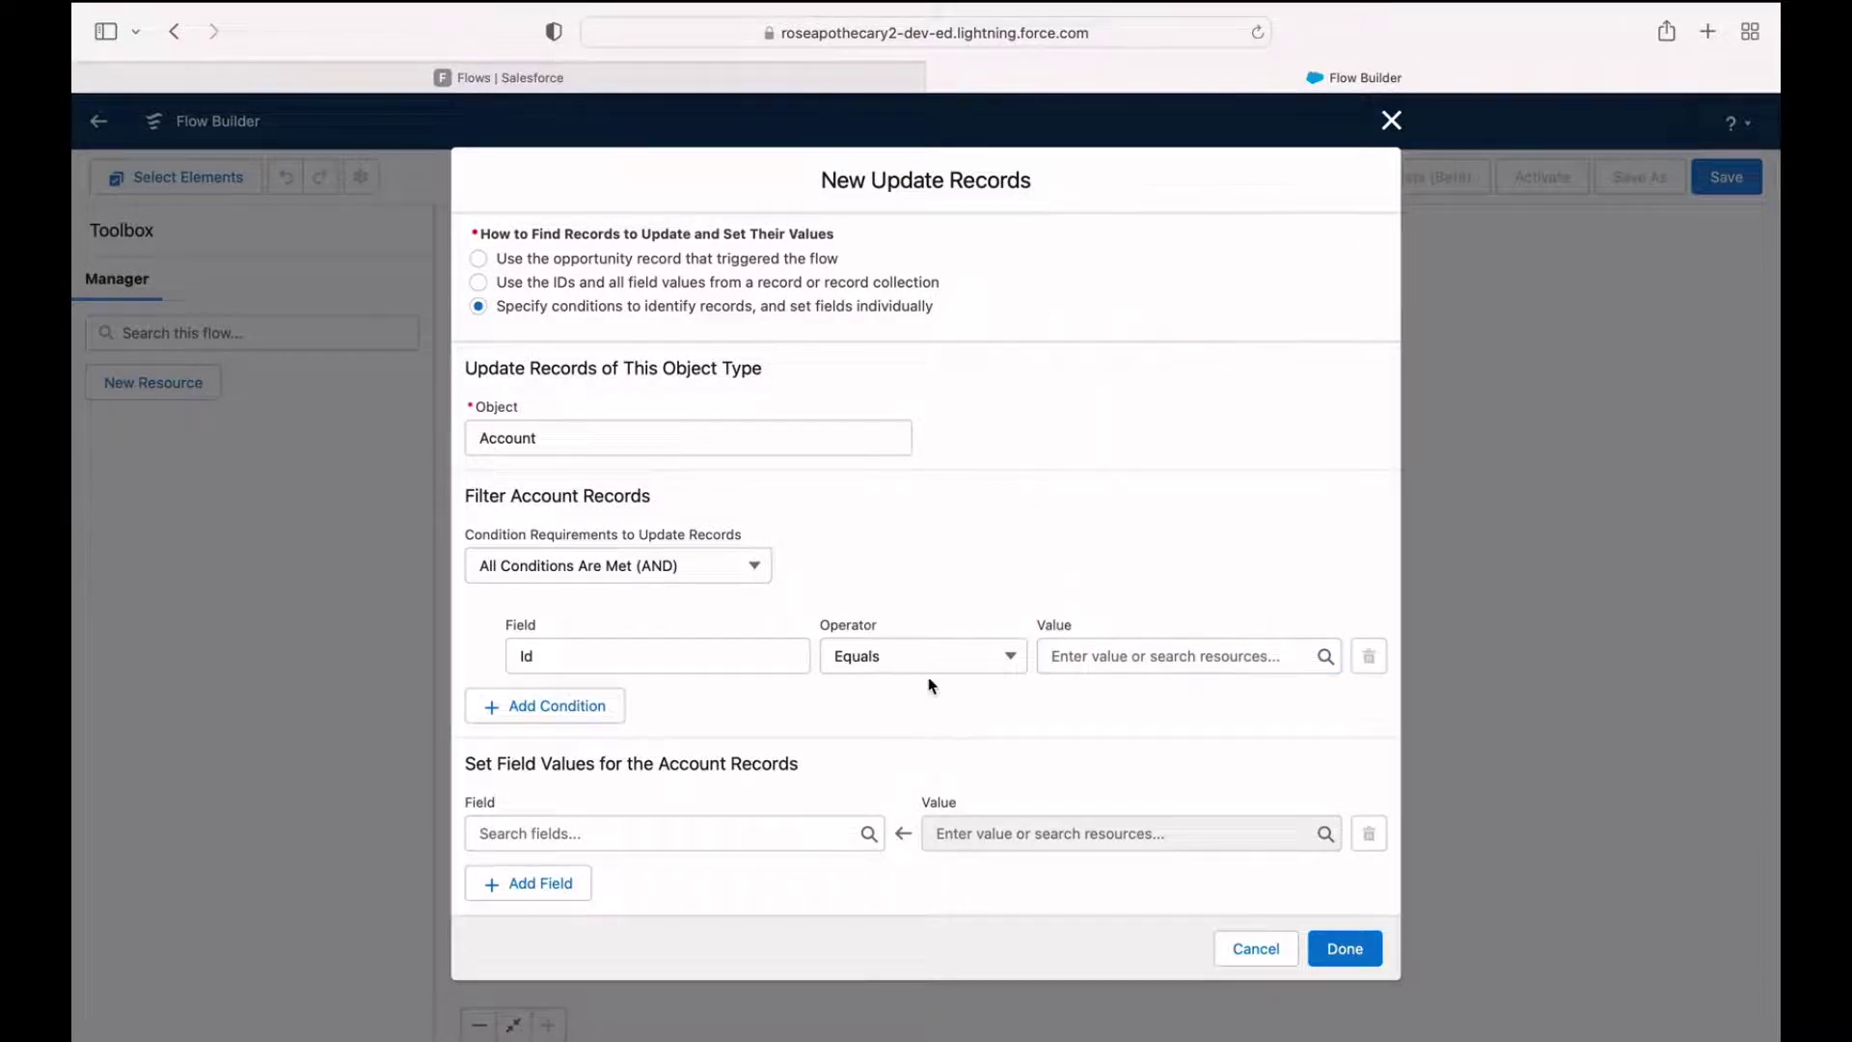
click(1123, 648)
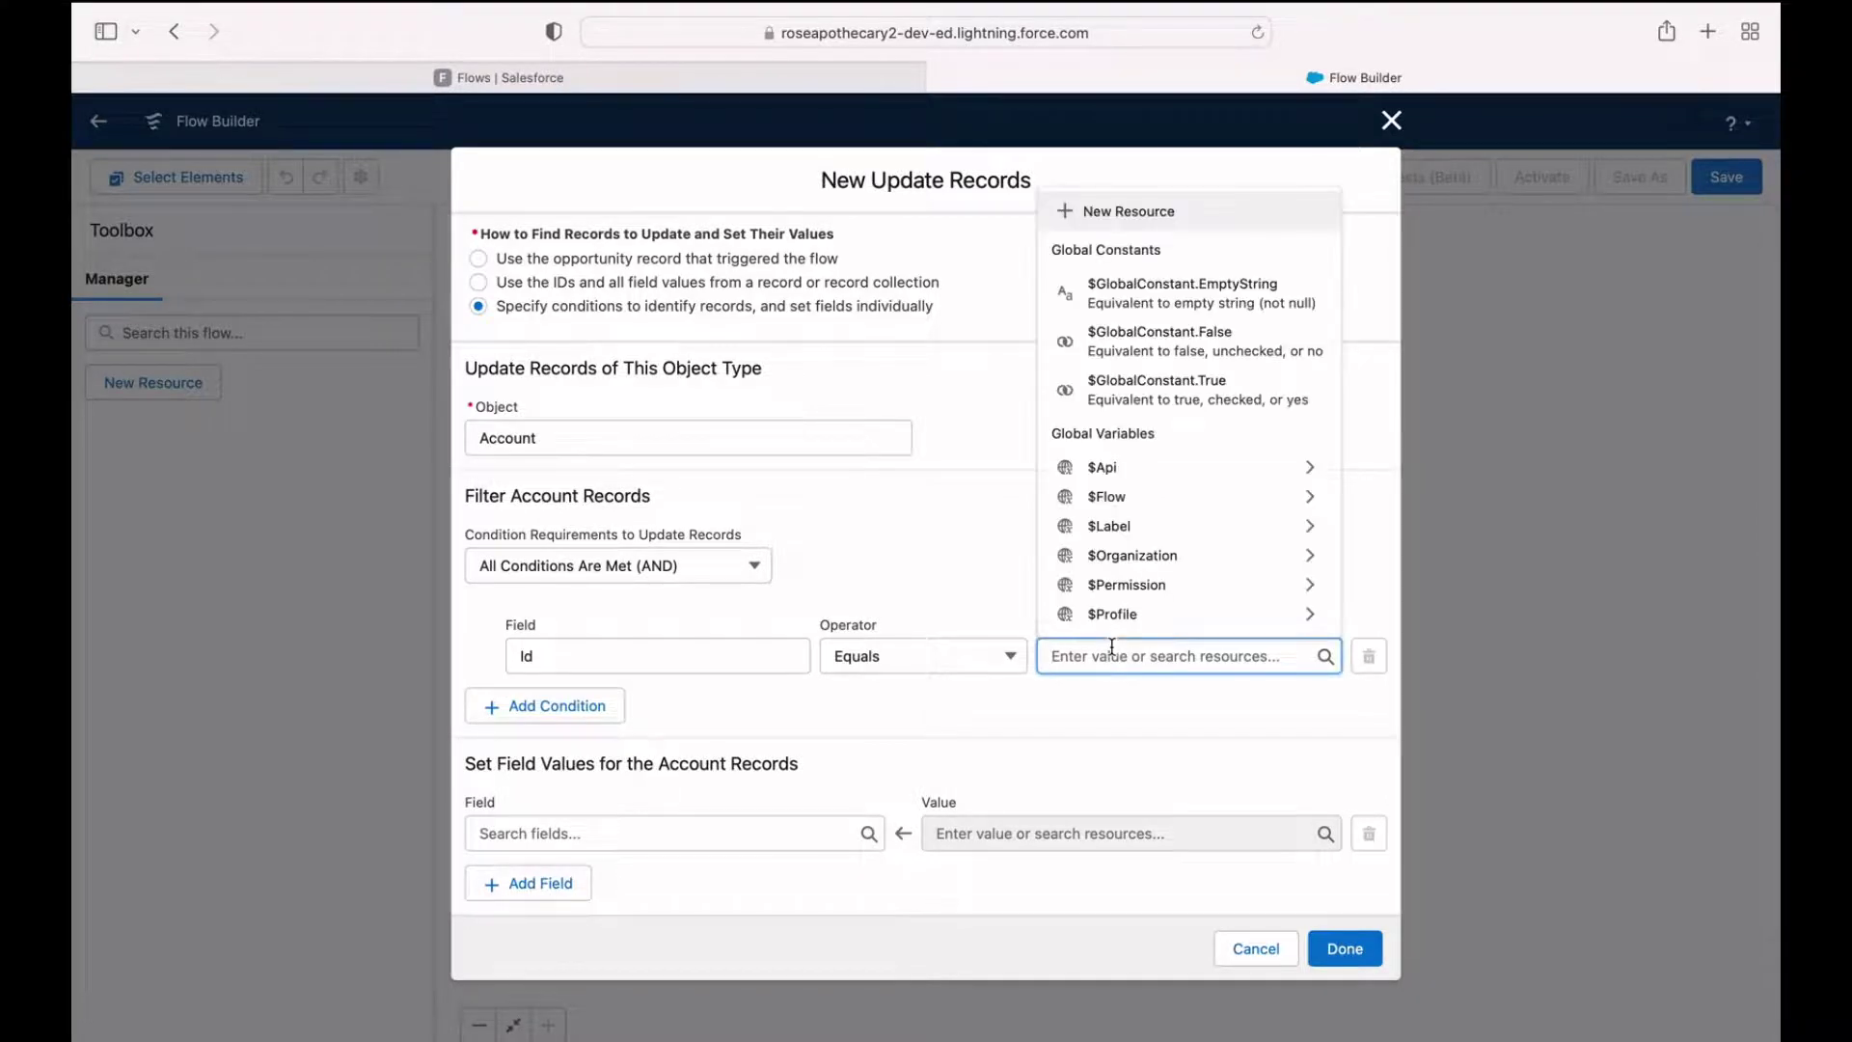
scroll(1124, 482, up, 1)
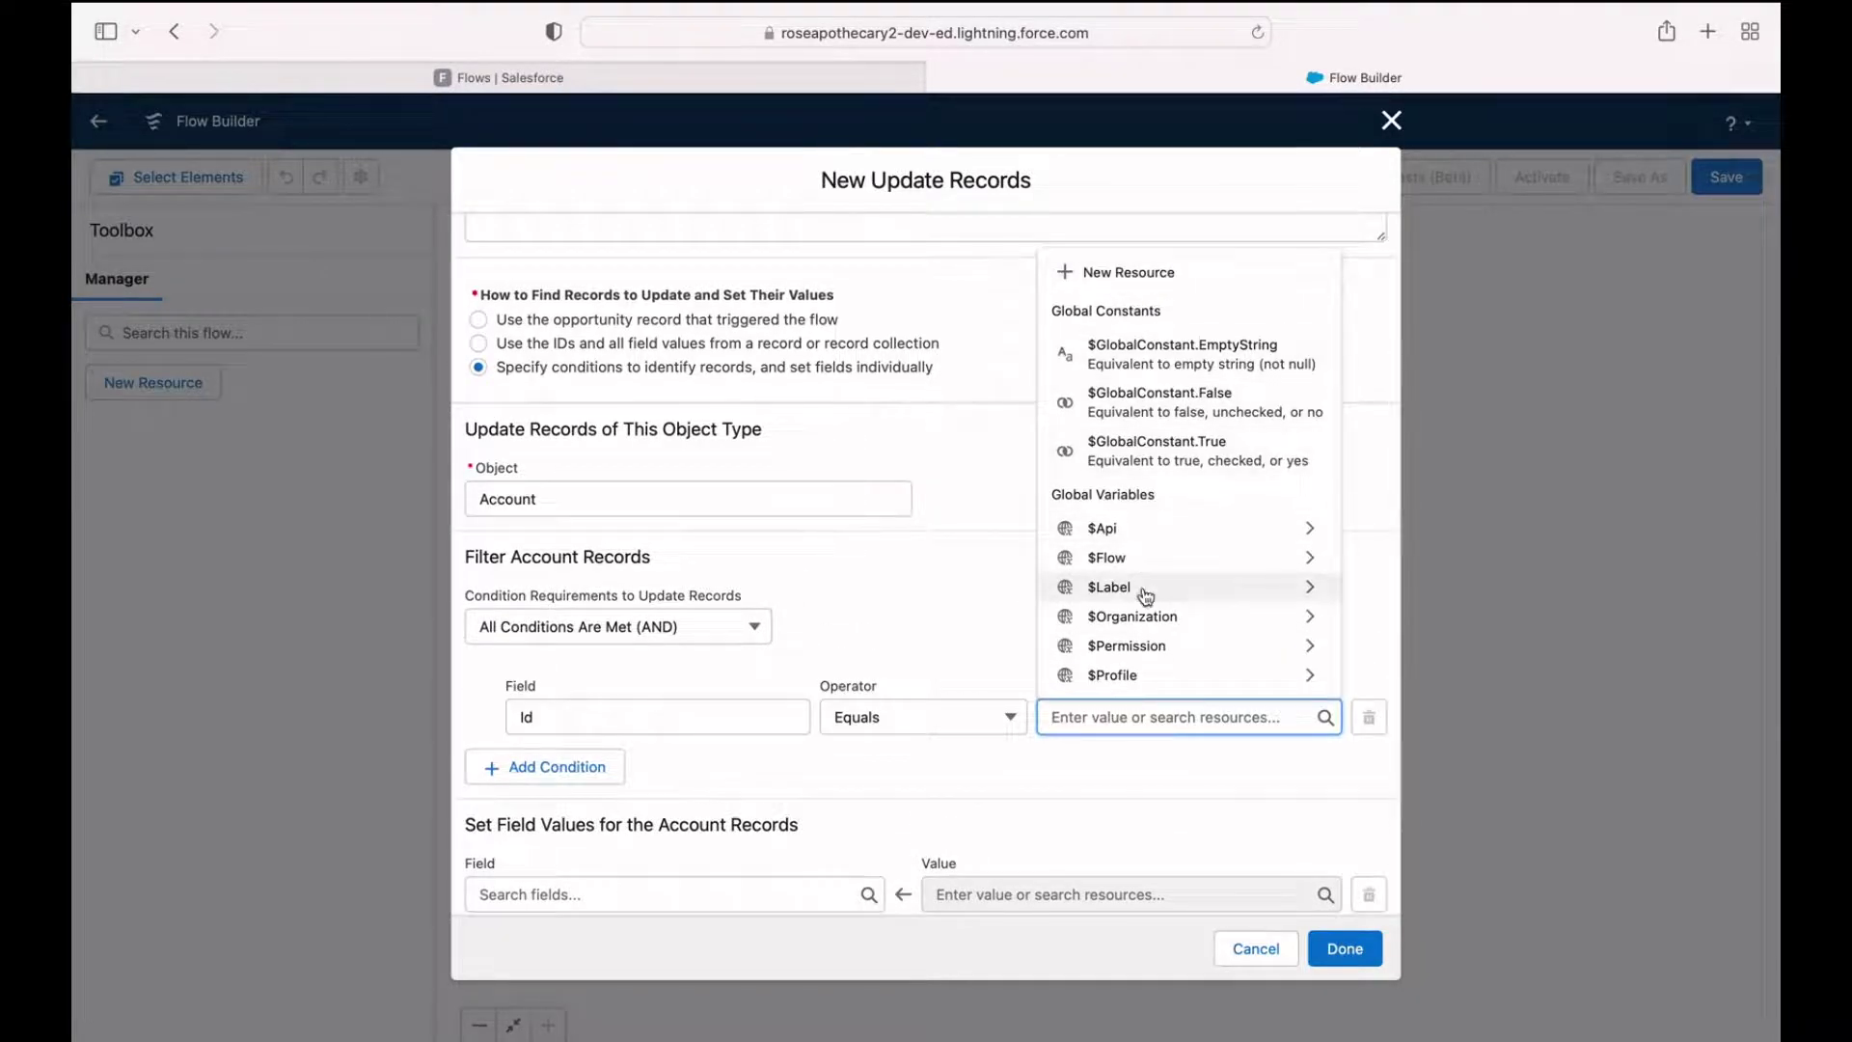
scroll(1146, 596, down, 1)
scroll(1145, 595, down, 3)
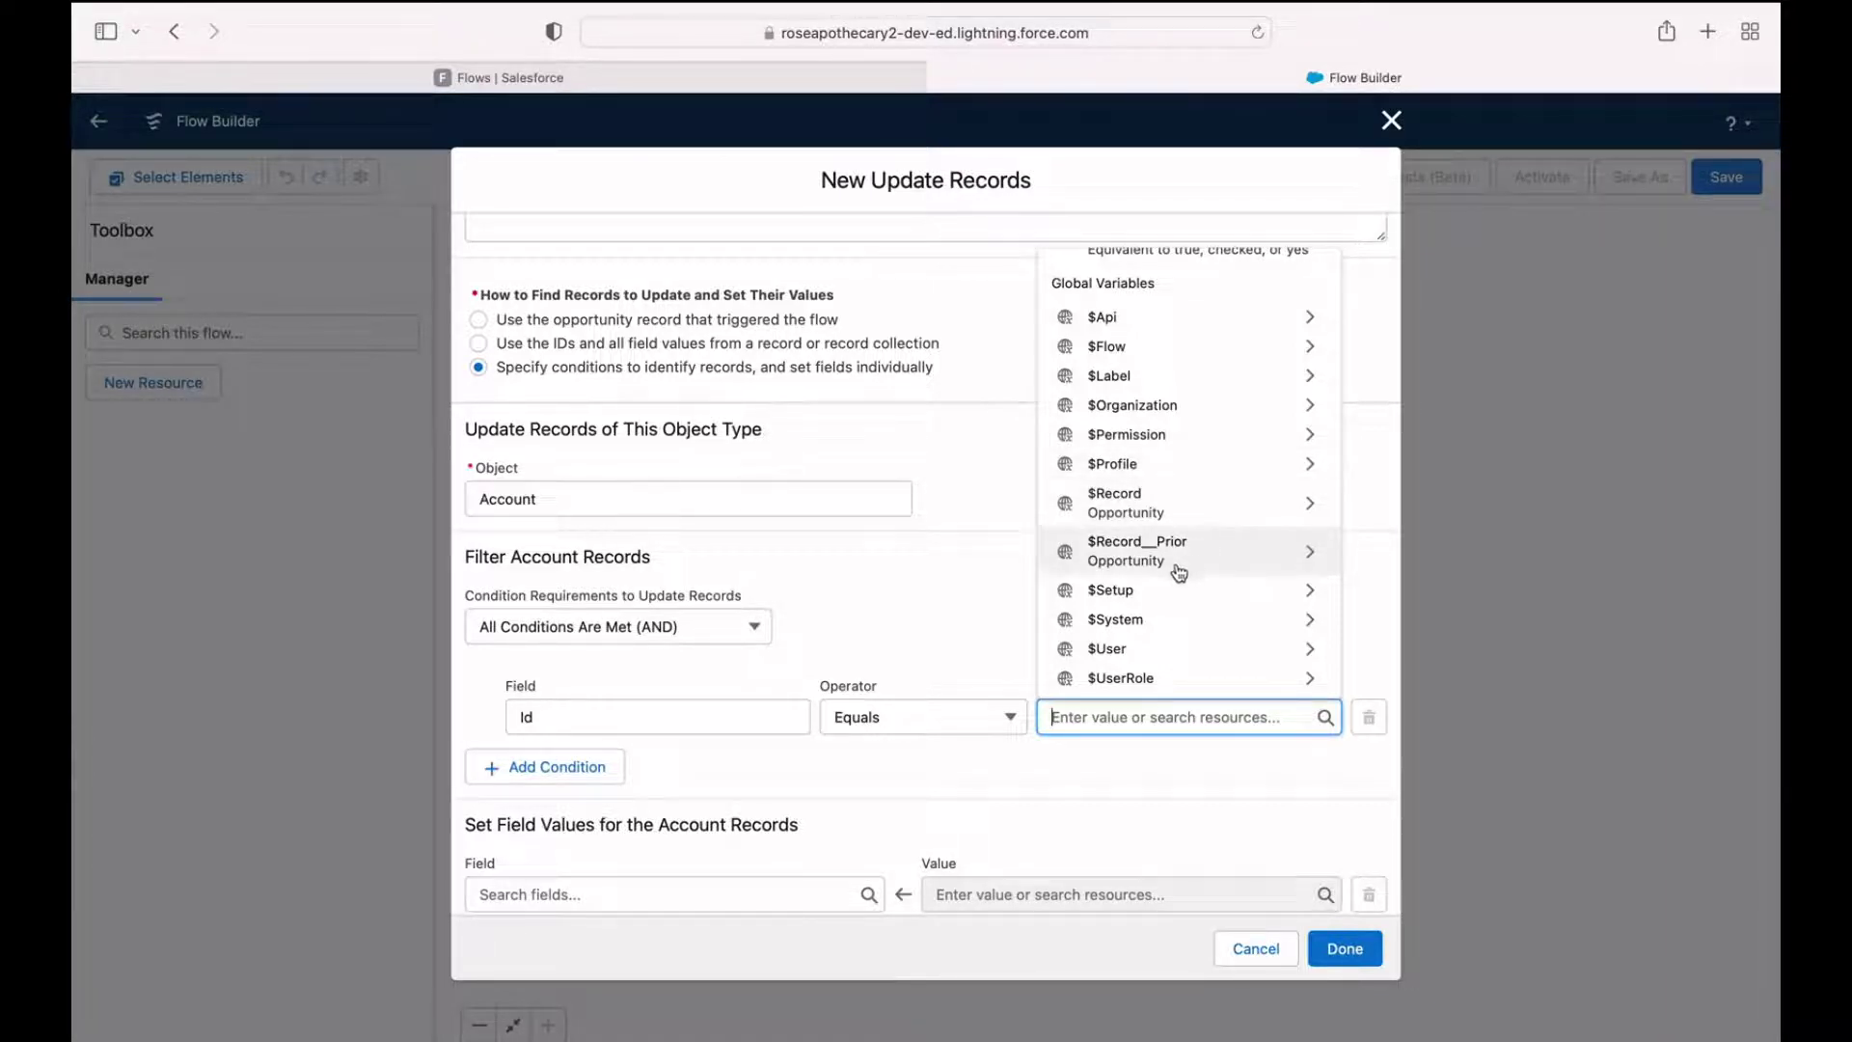
click(1177, 506)
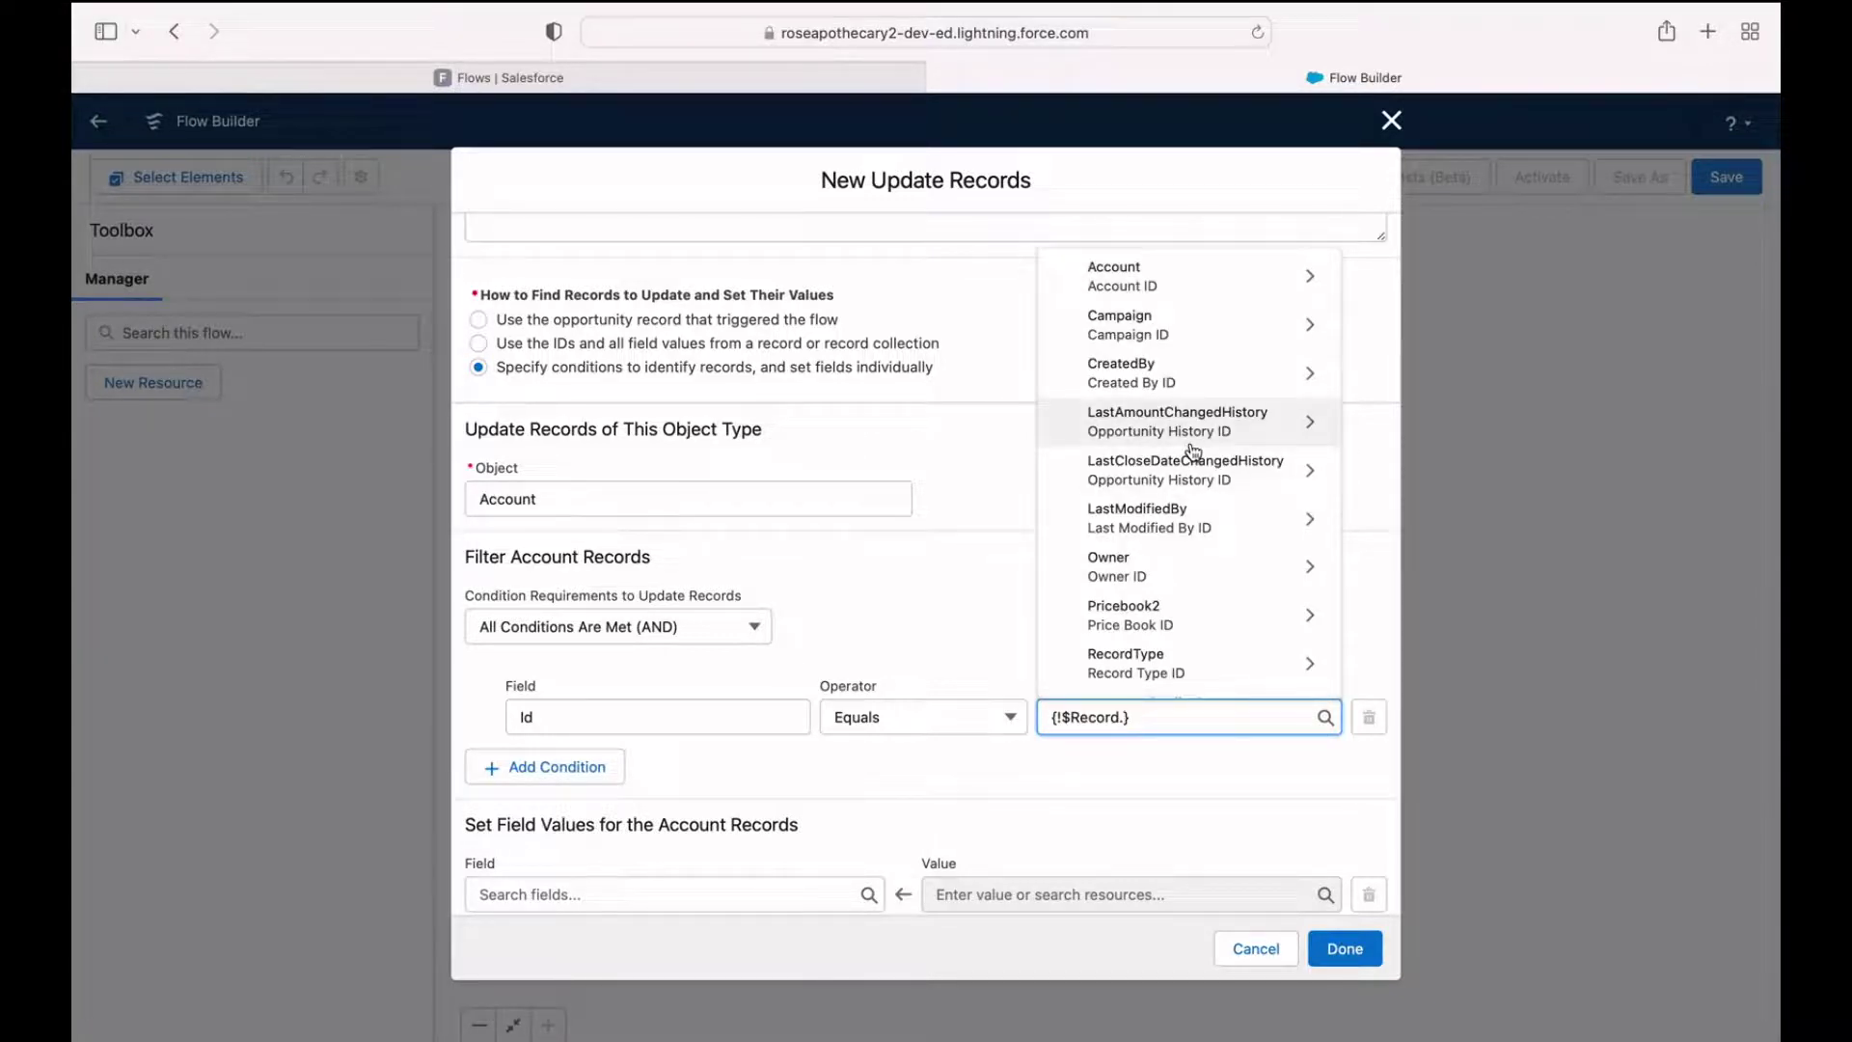
scroll(1195, 628, down, 5)
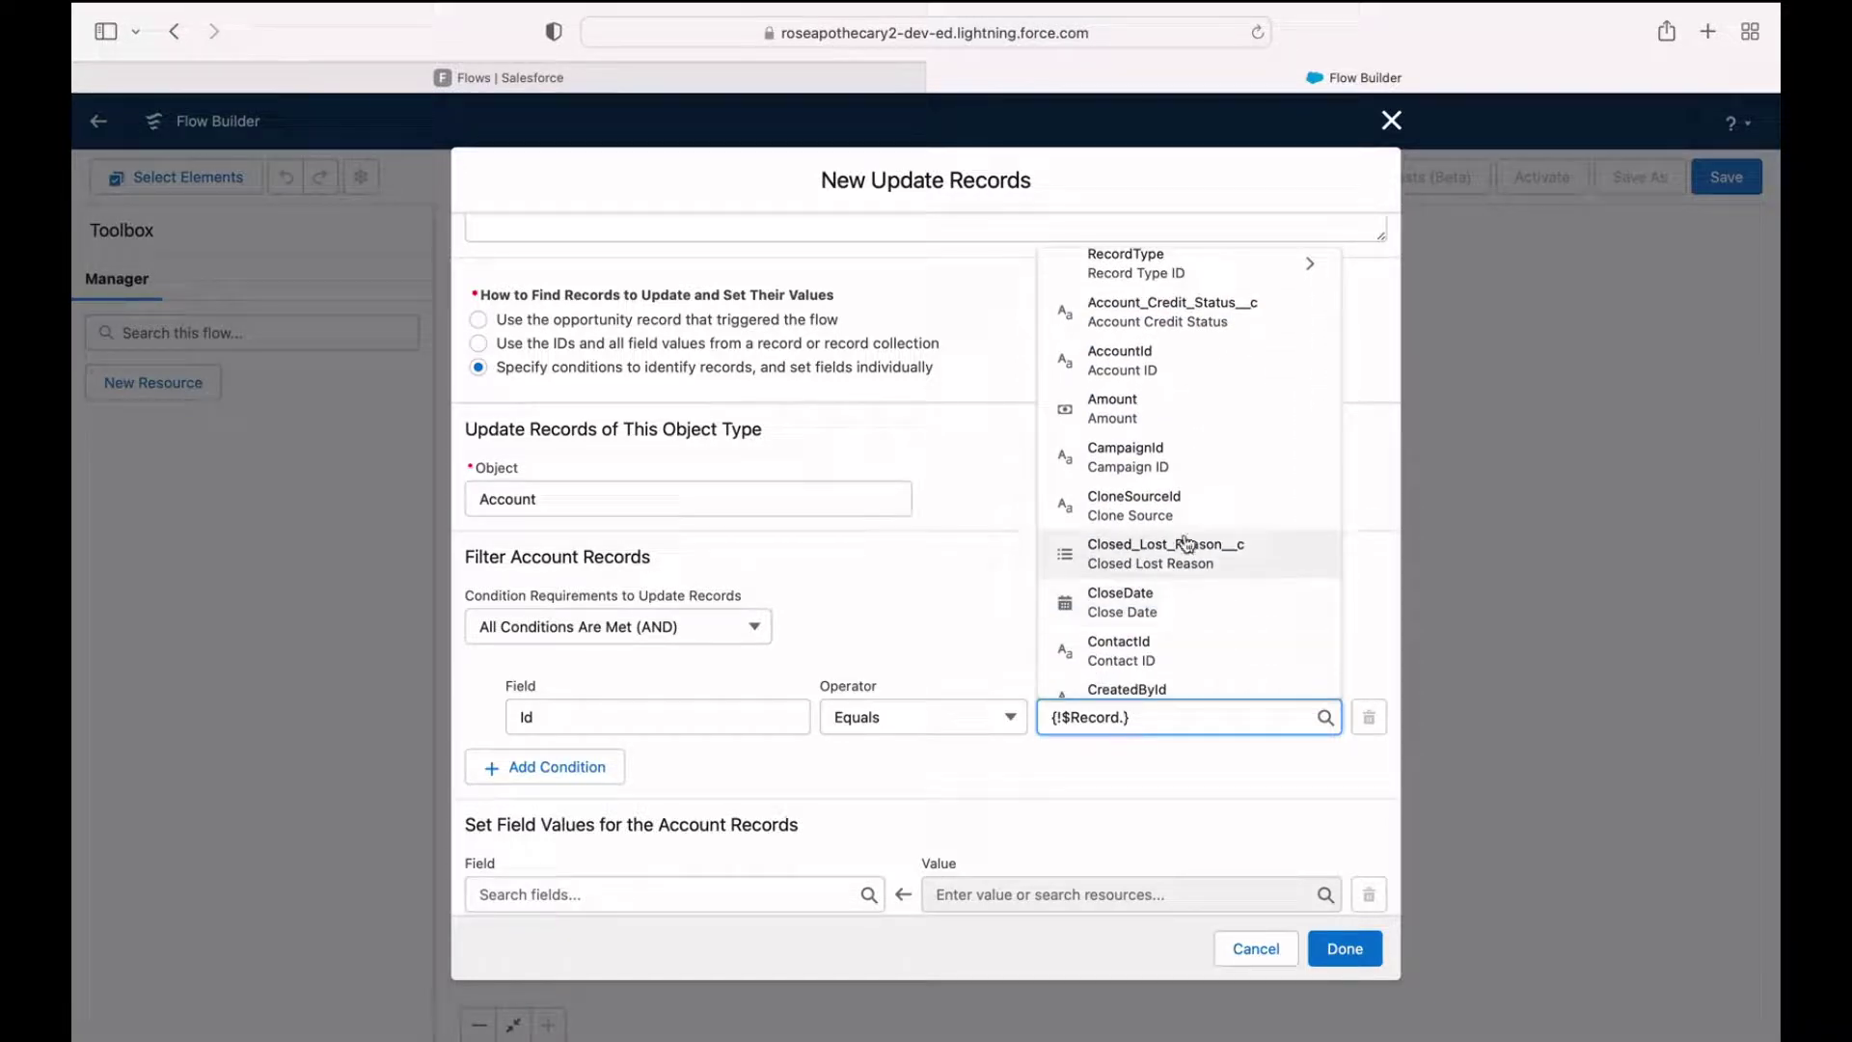
scroll(1186, 542, up, 5)
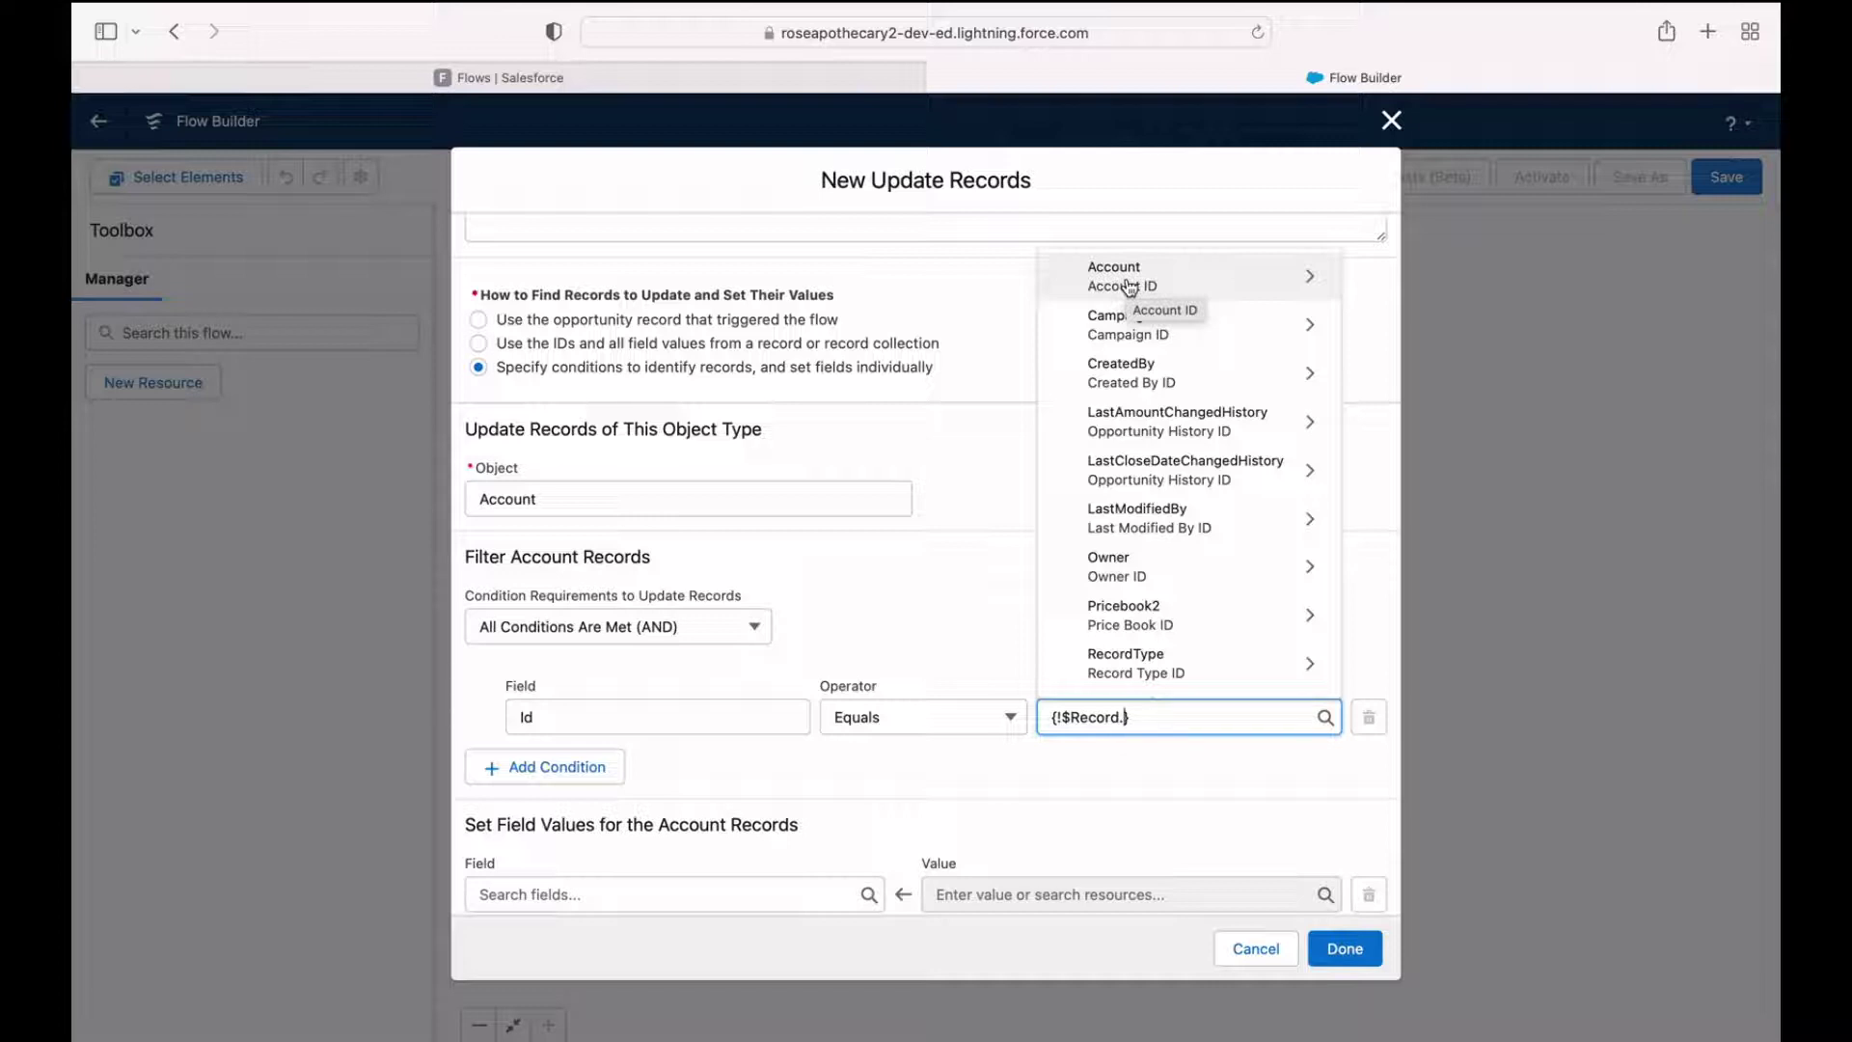
scroll(1133, 386, down, 5)
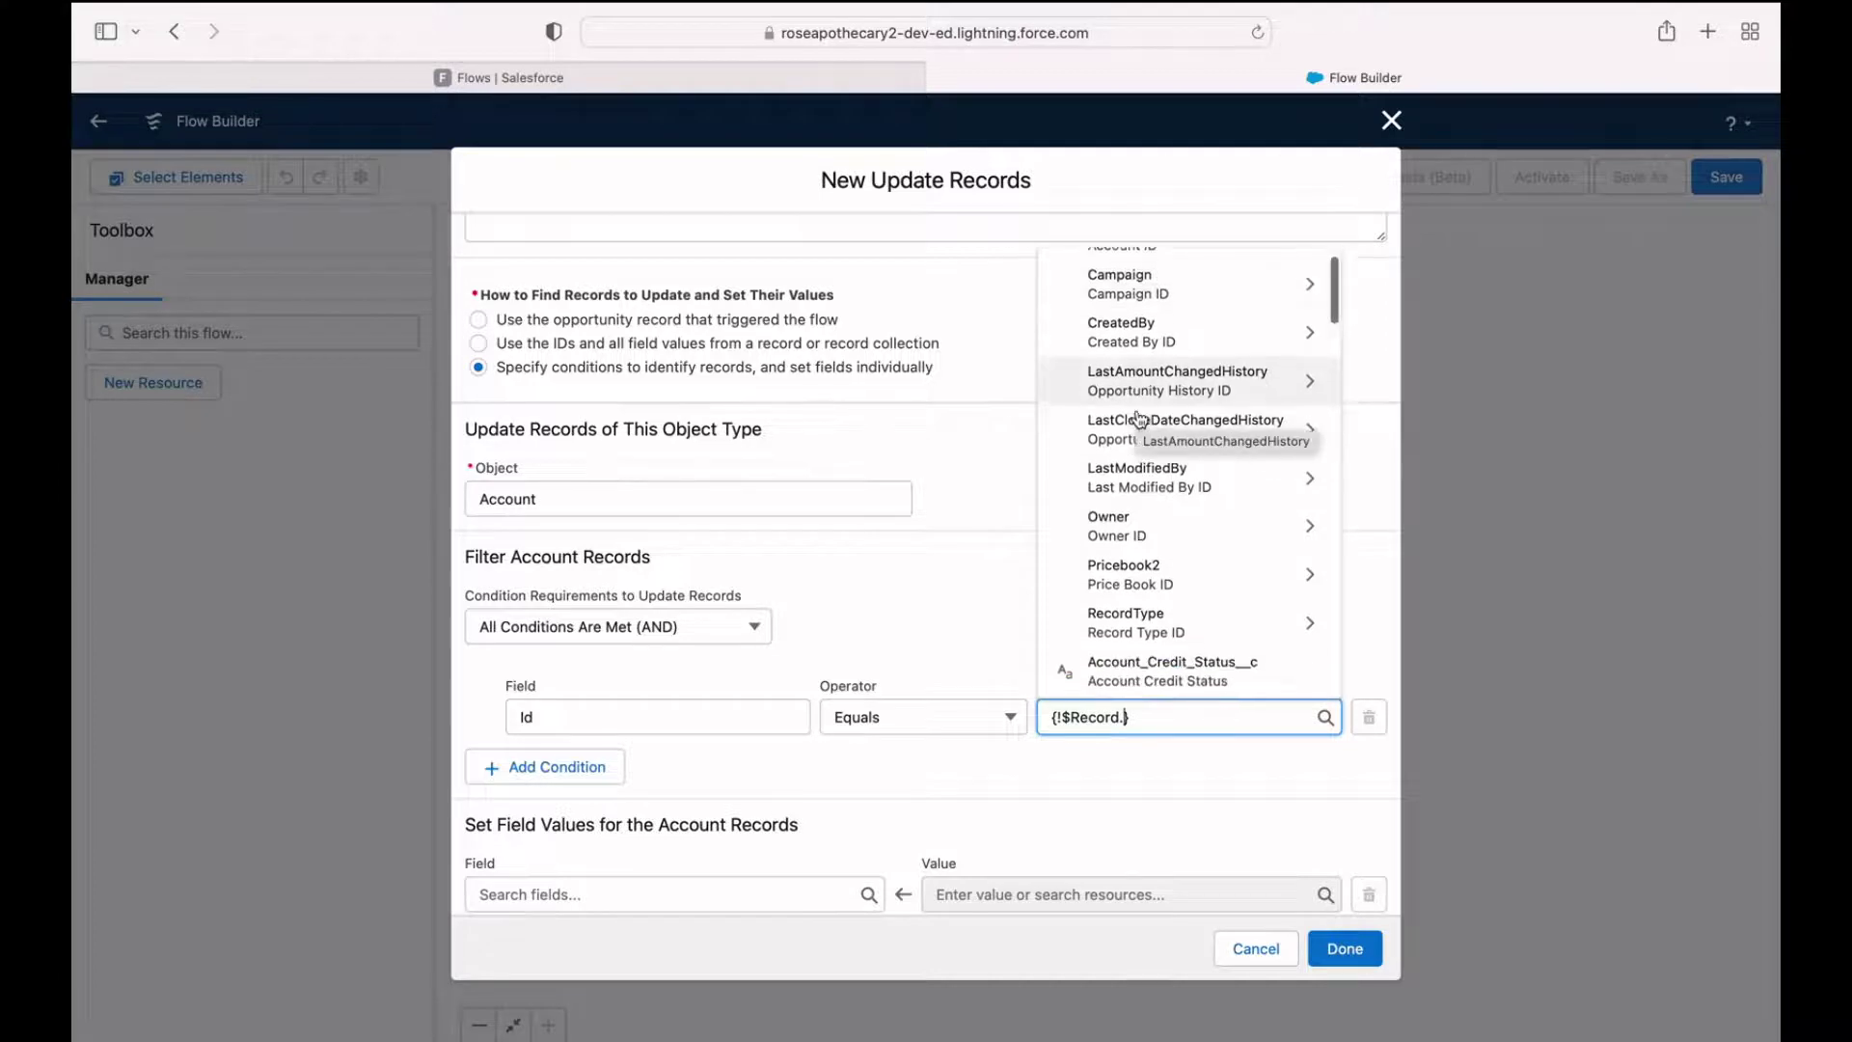
scroll(1138, 413, down, 1)
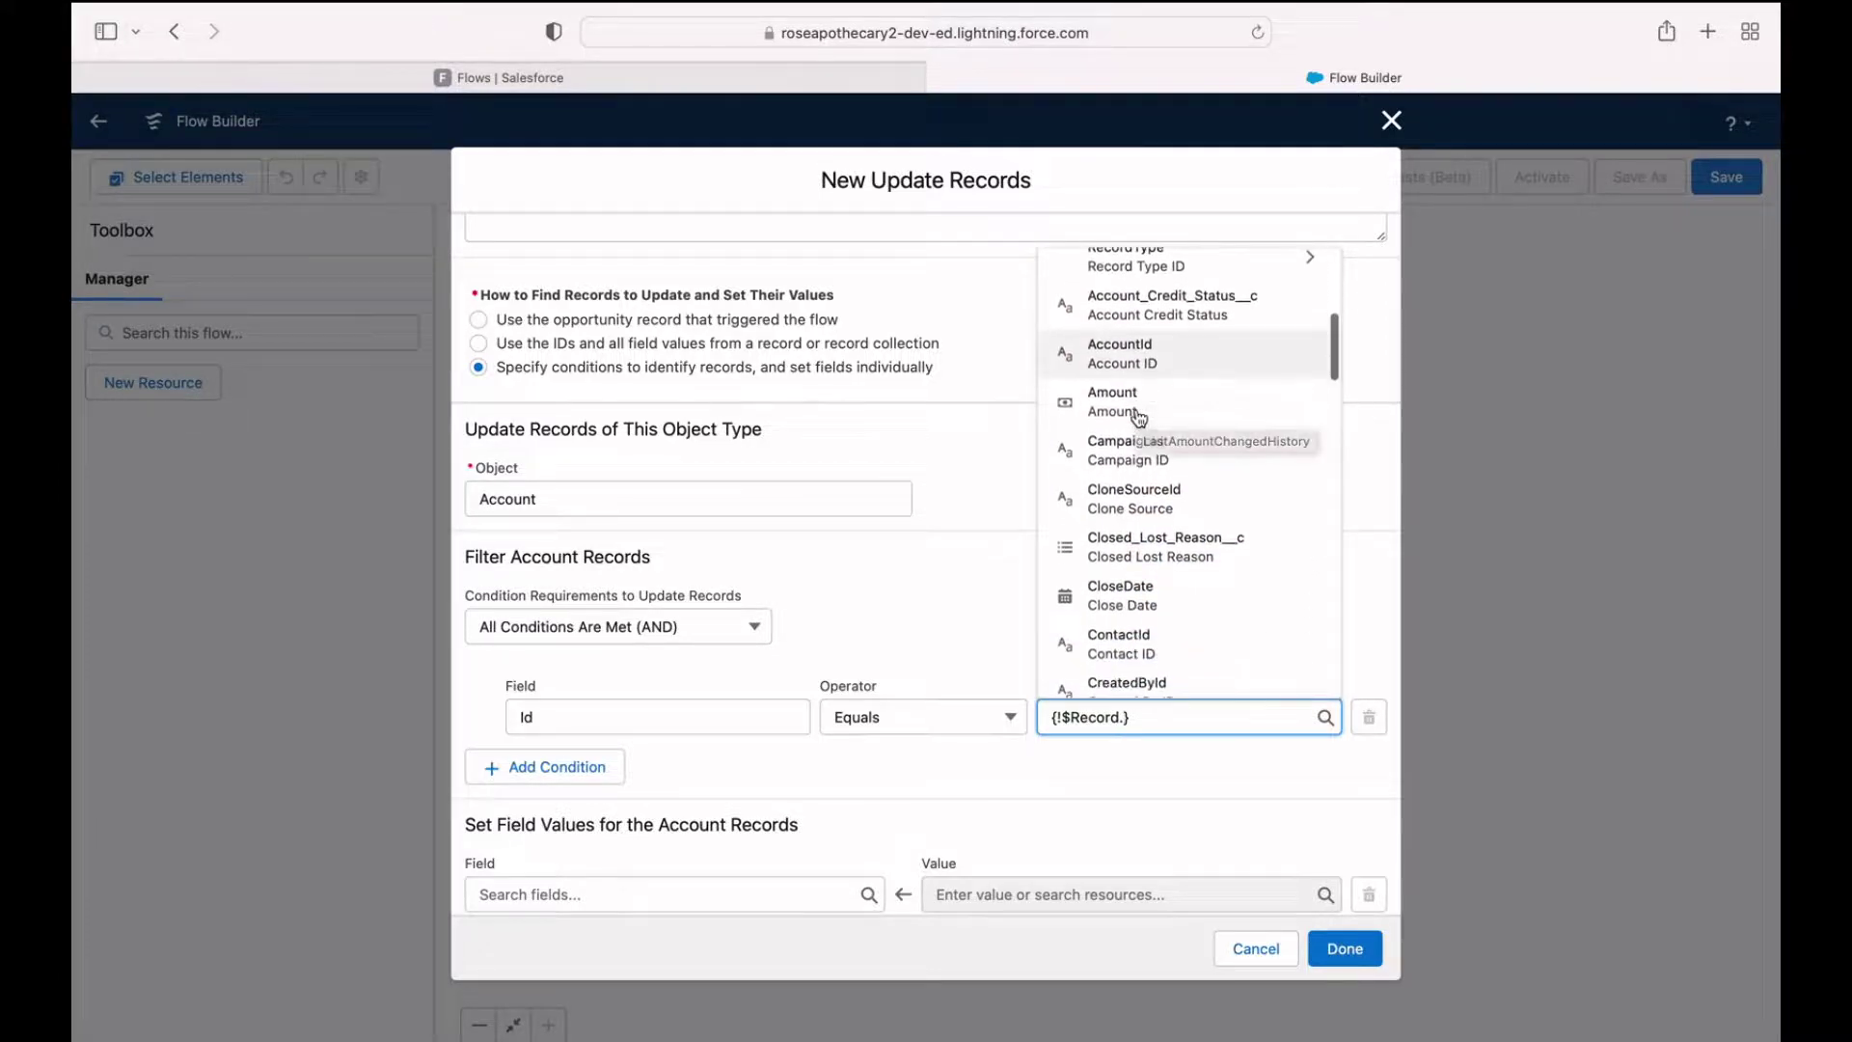
click(1187, 364)
scroll(1167, 680, down, 2)
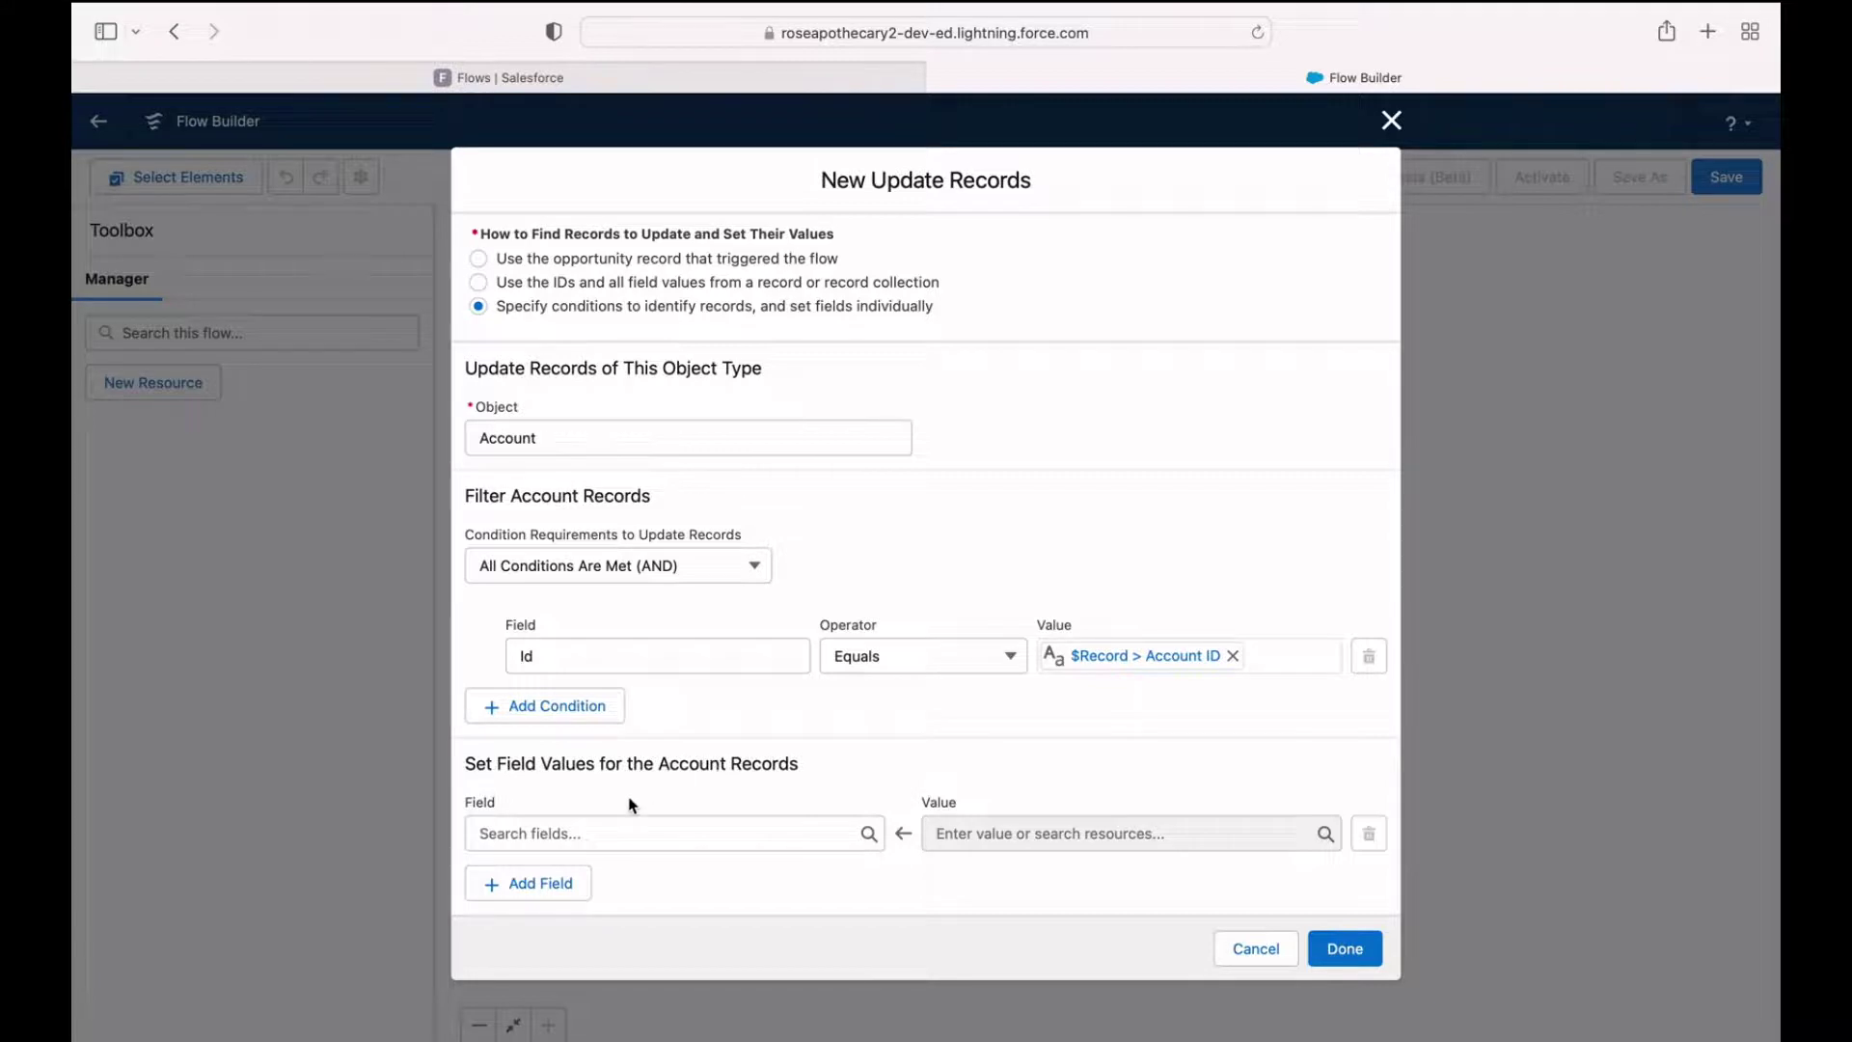
Step: In Set Field Values for the Account records, search 'type' and pick the Type field
drag(476, 764, 830, 762)
click(661, 790)
drag(656, 764, 834, 763)
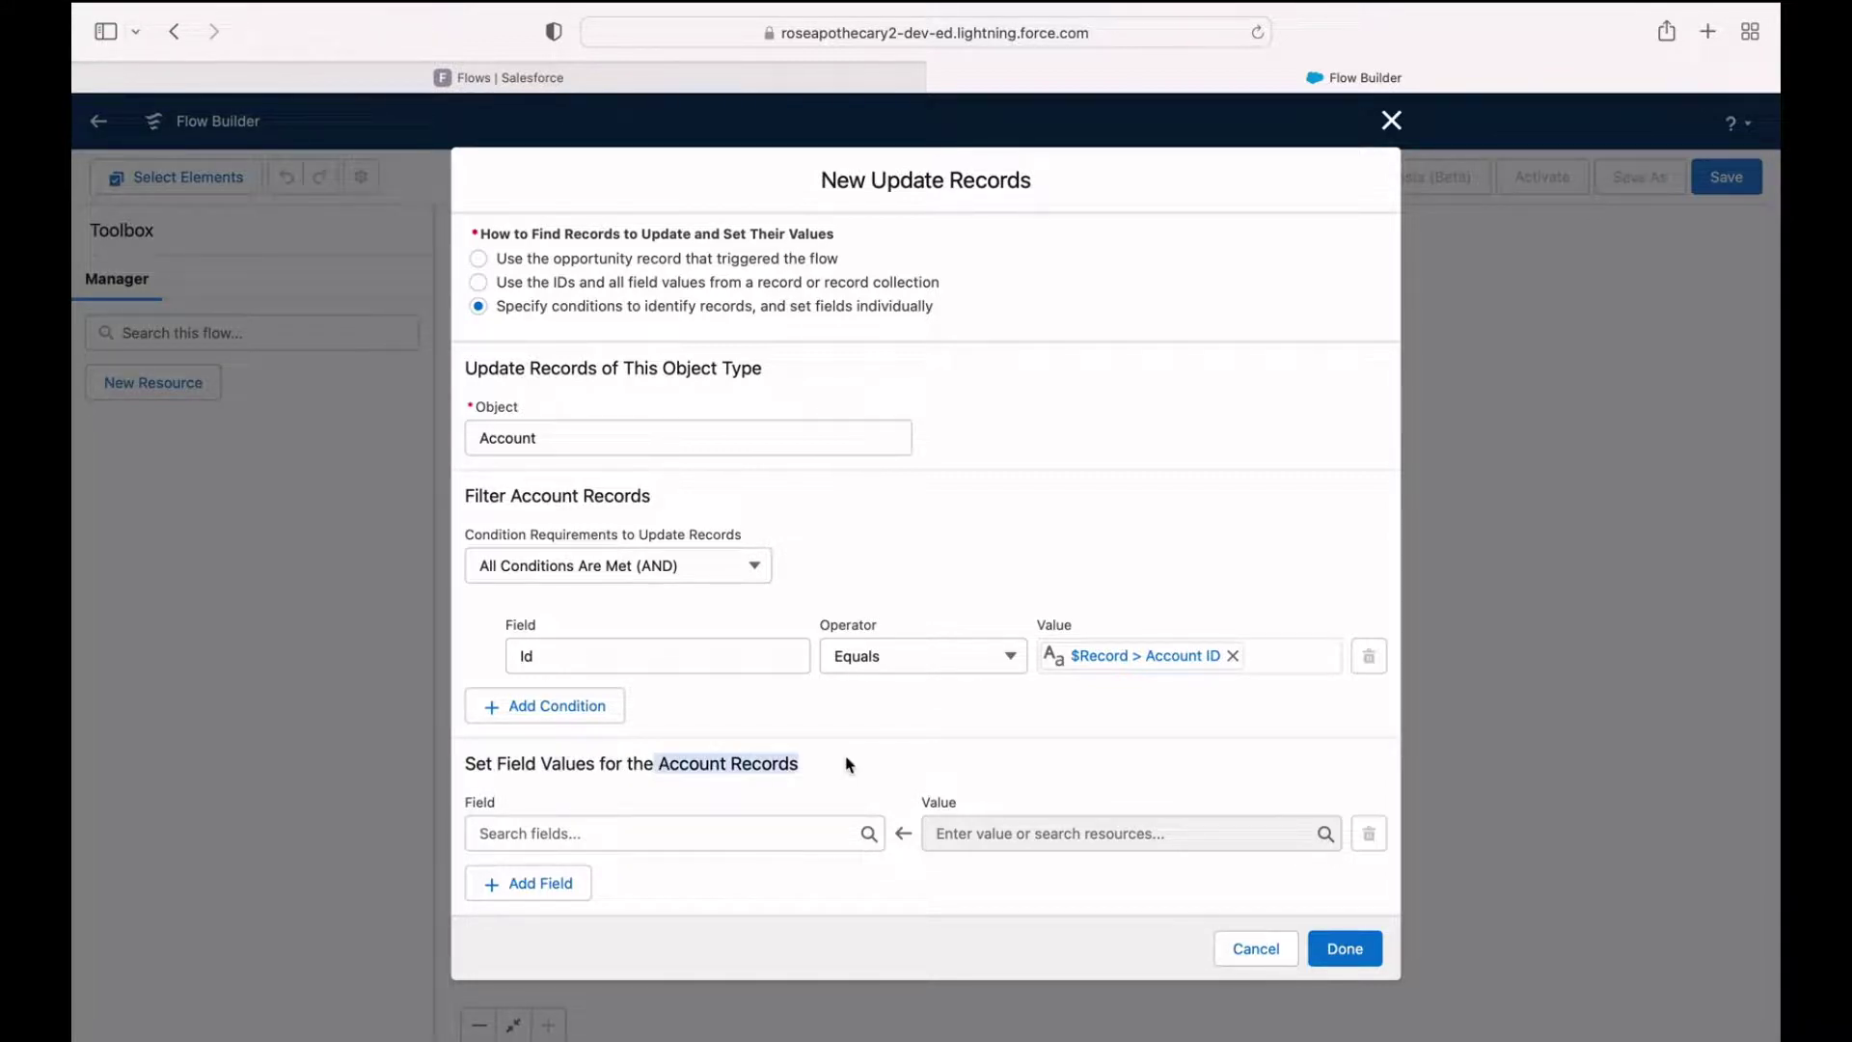
click(655, 860)
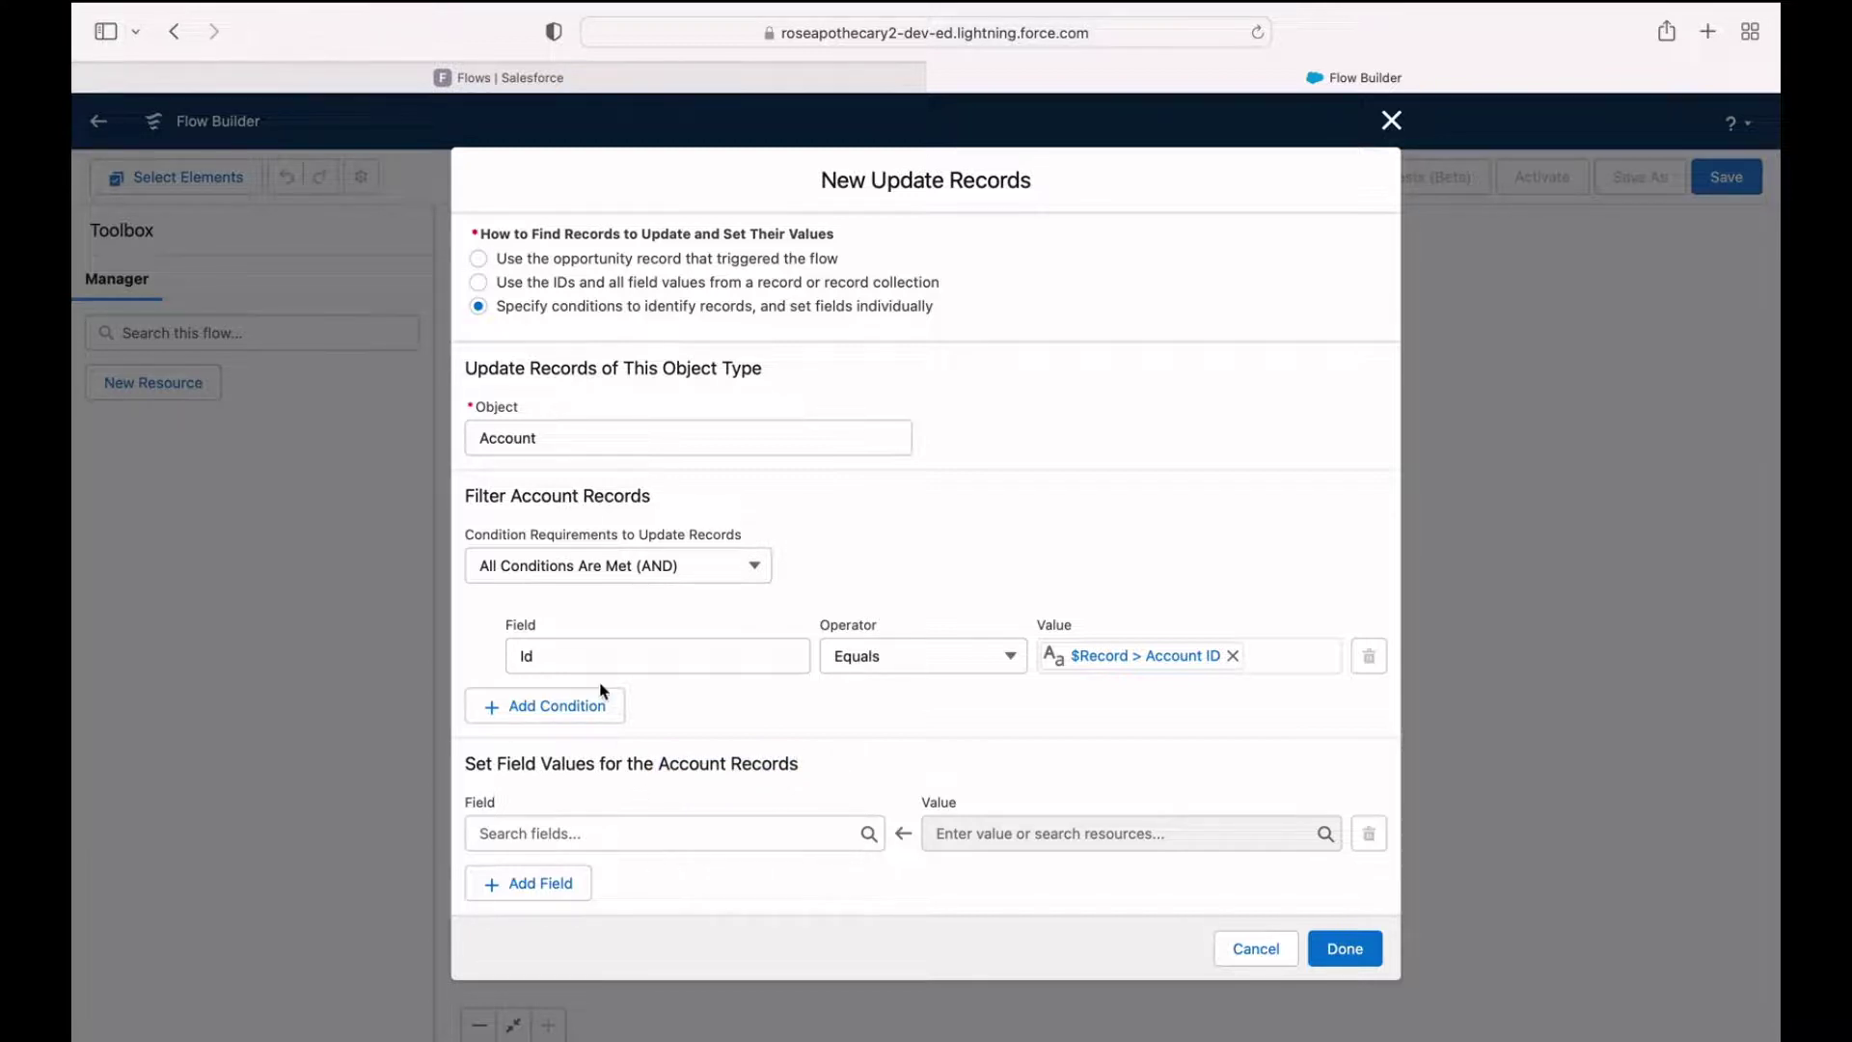
click(577, 830)
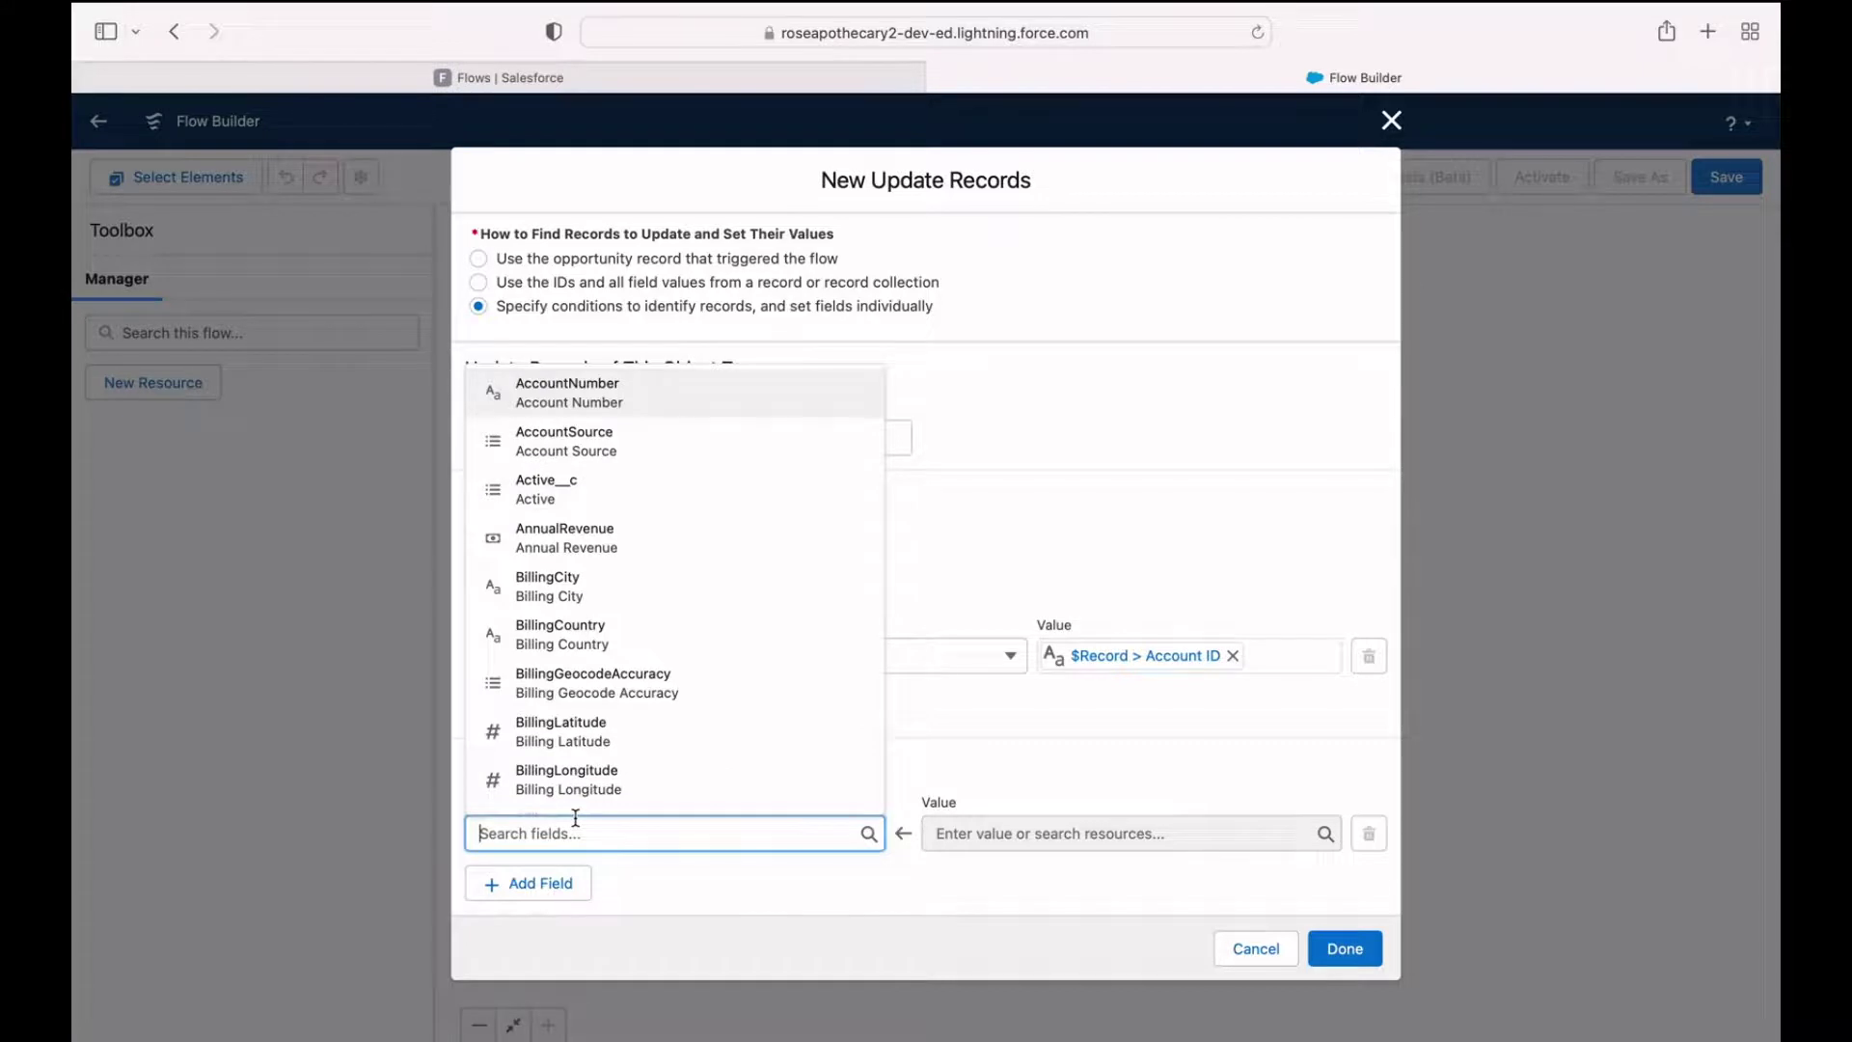
text(type)
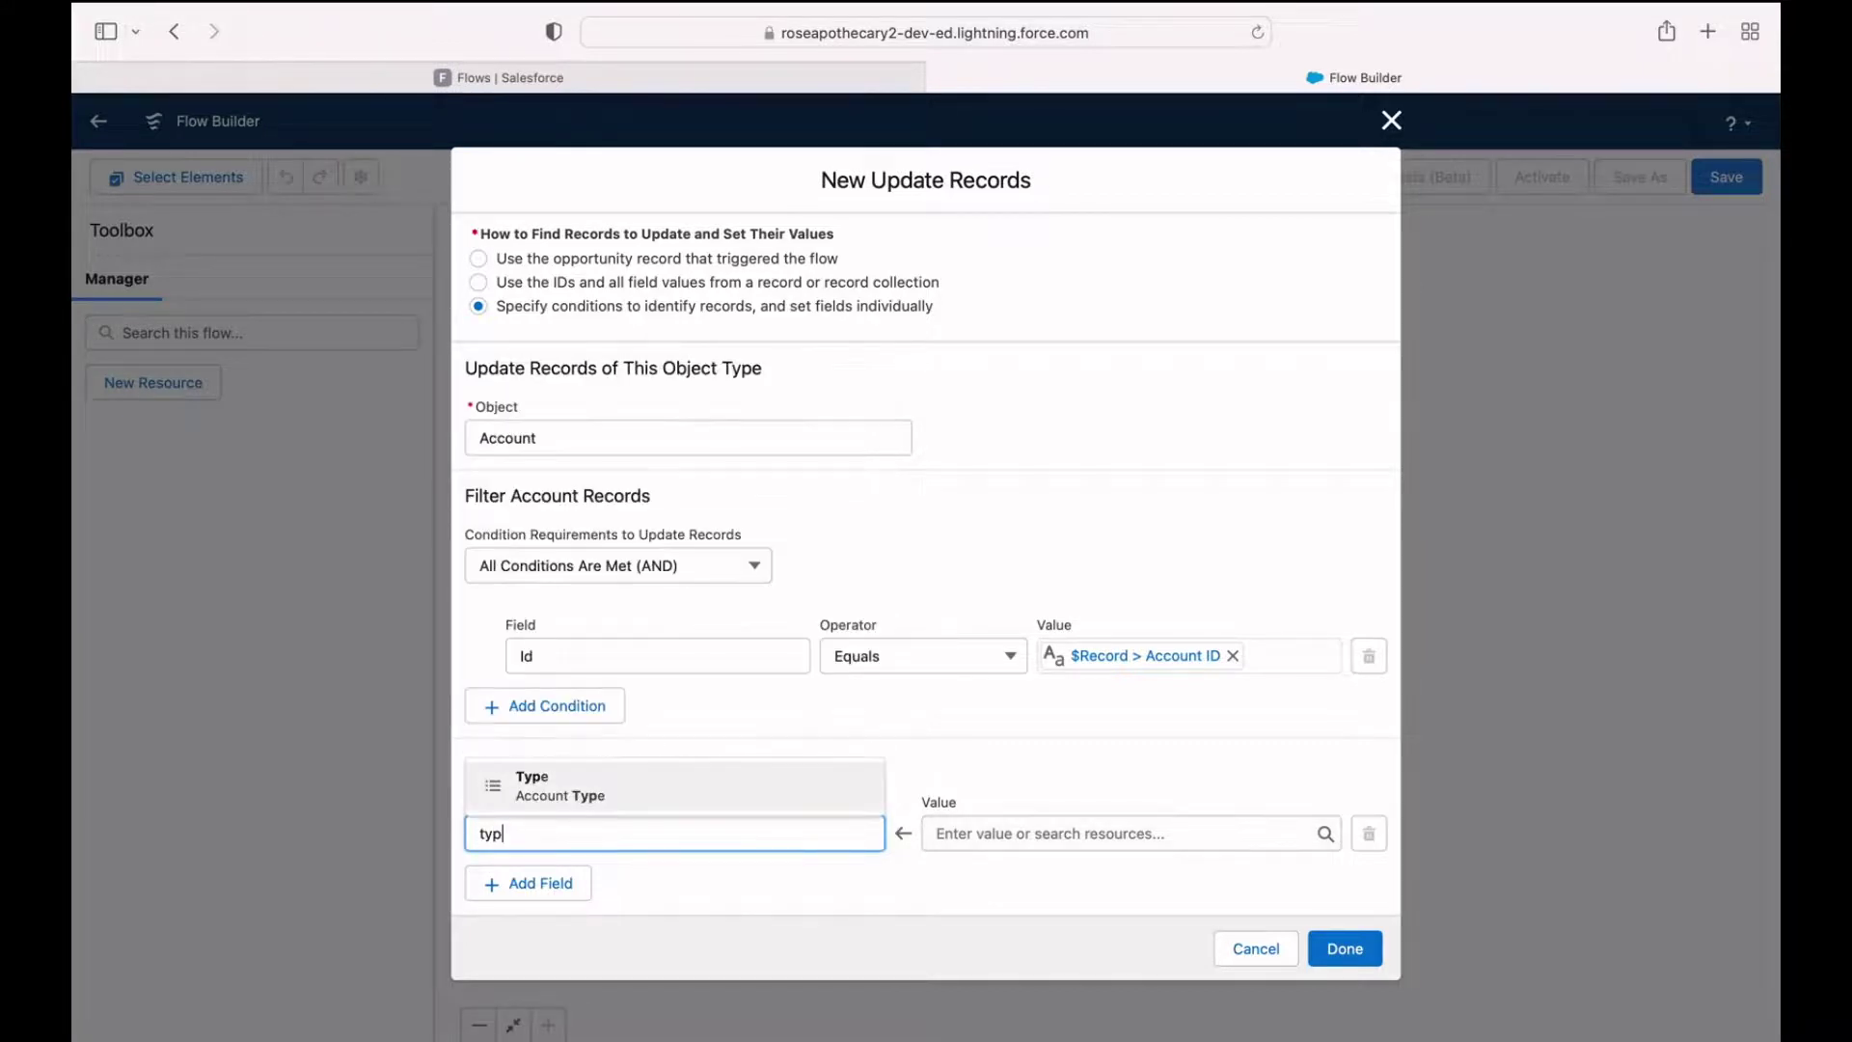
click(631, 789)
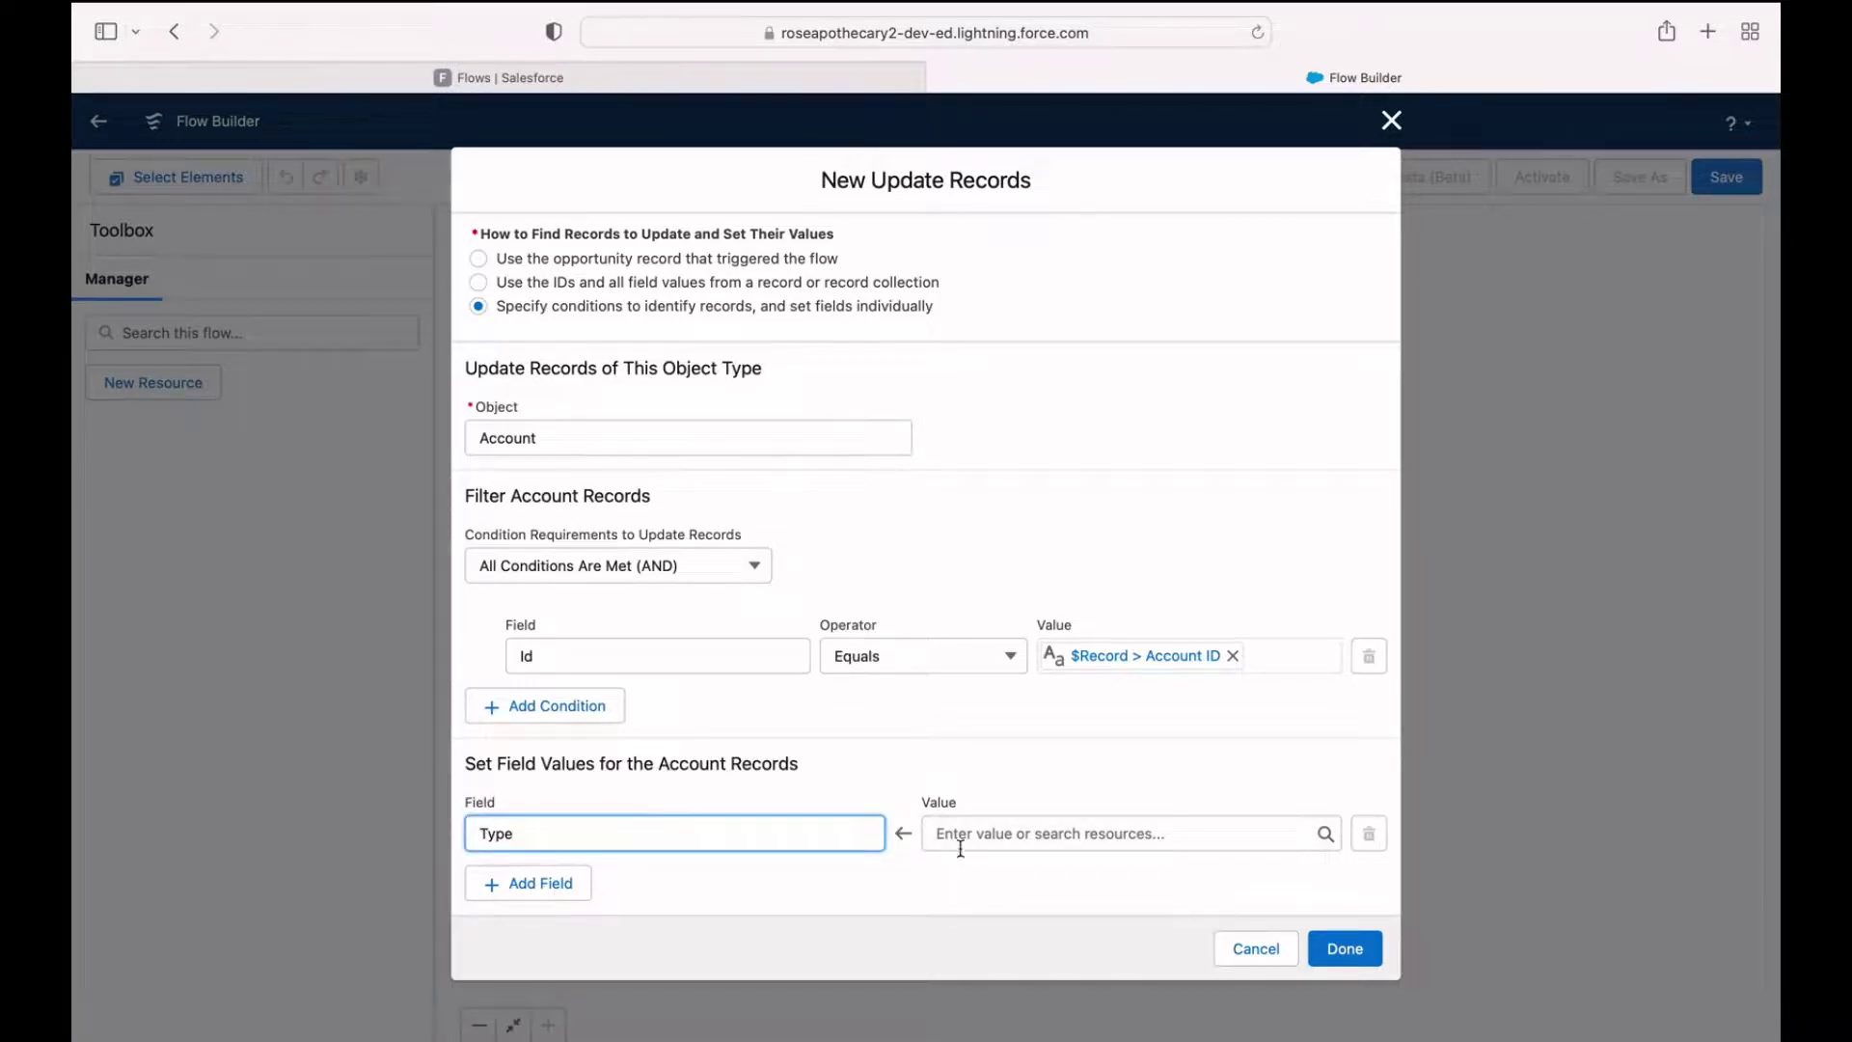
Step: Choose Customer as the Type value and confirm the update element
click(1003, 835)
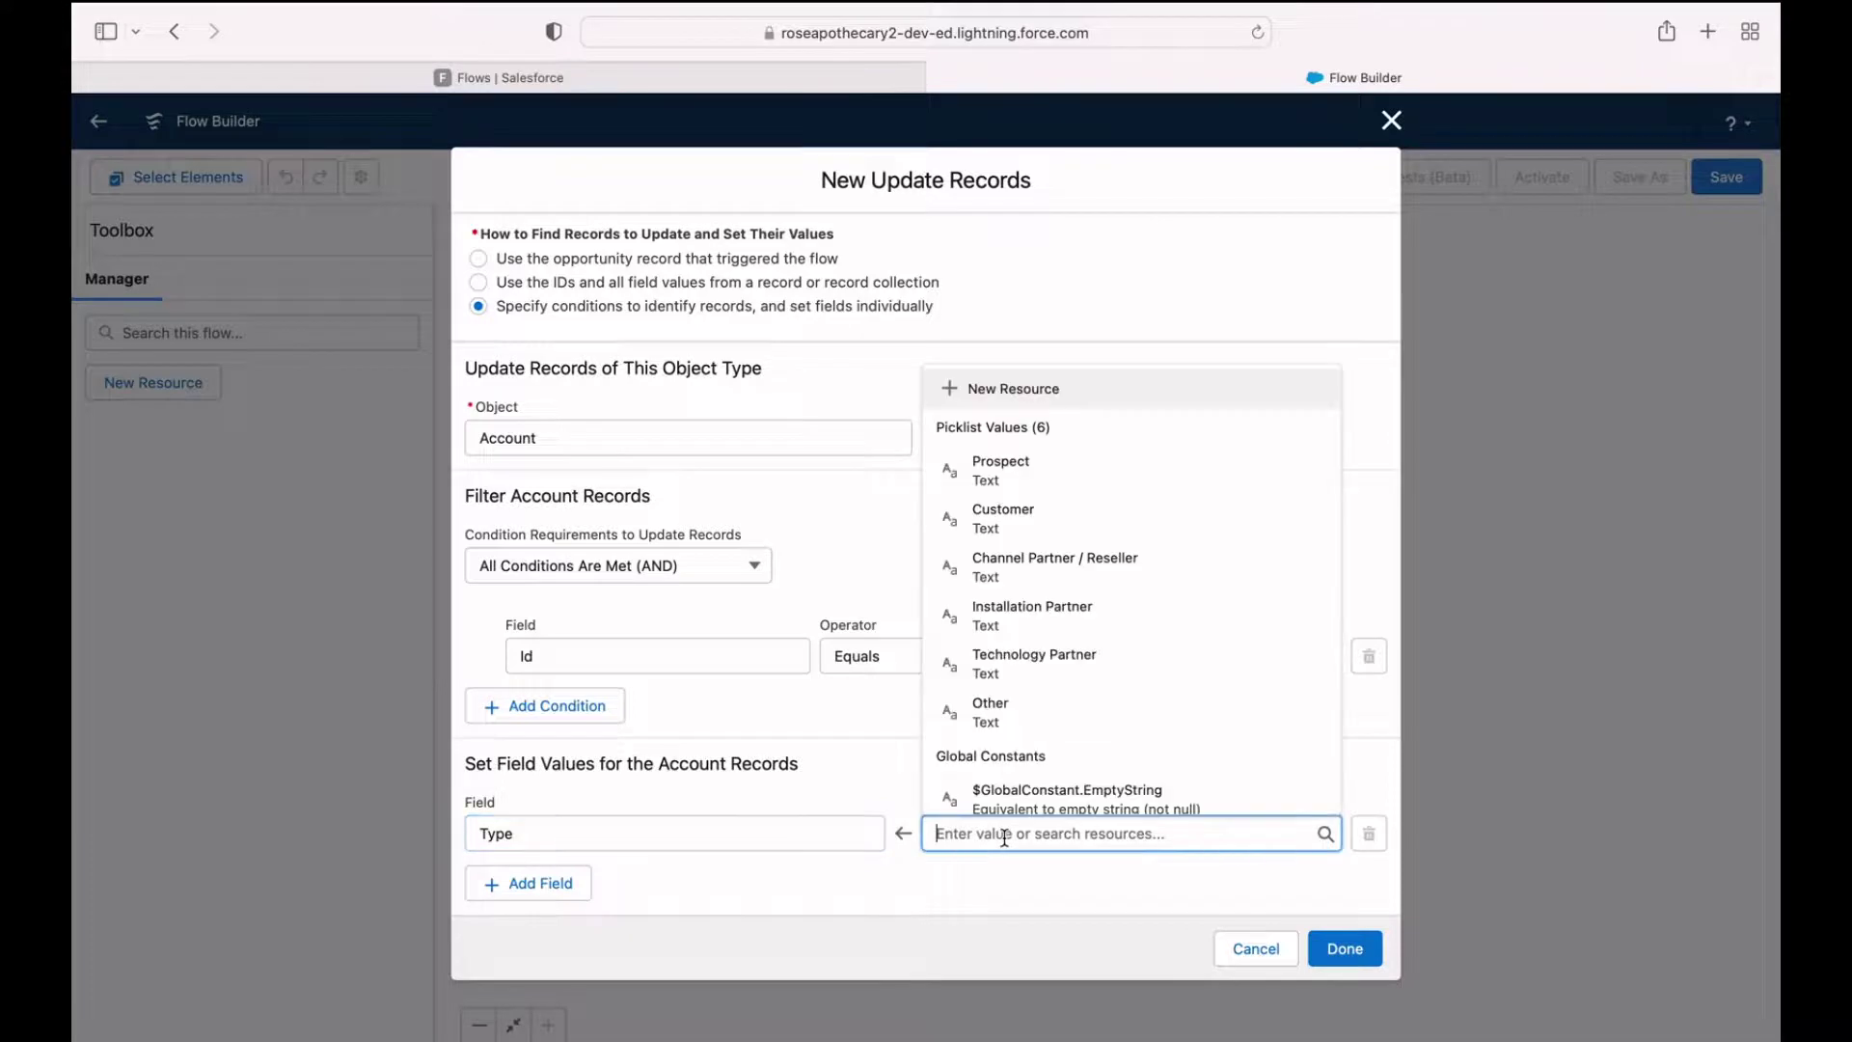
click(1008, 513)
click(1001, 760)
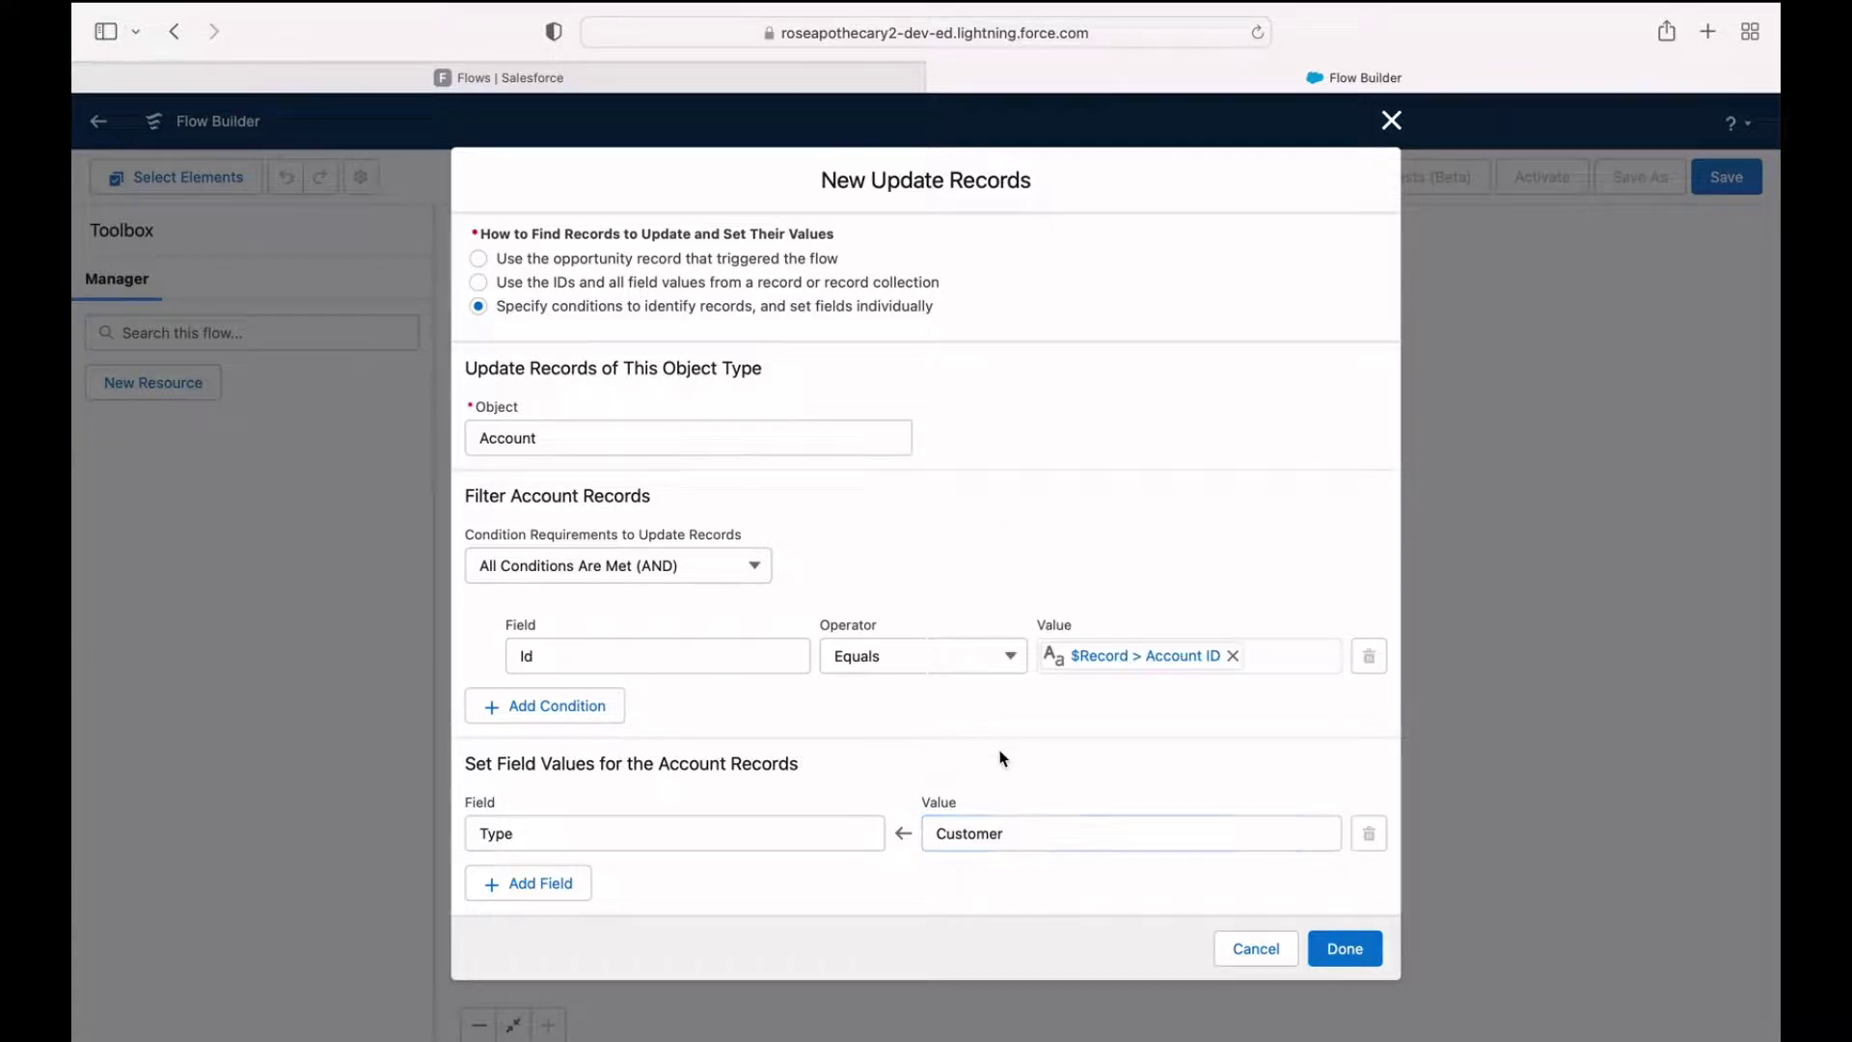
click(1350, 955)
drag(1401, 559, 1336, 583)
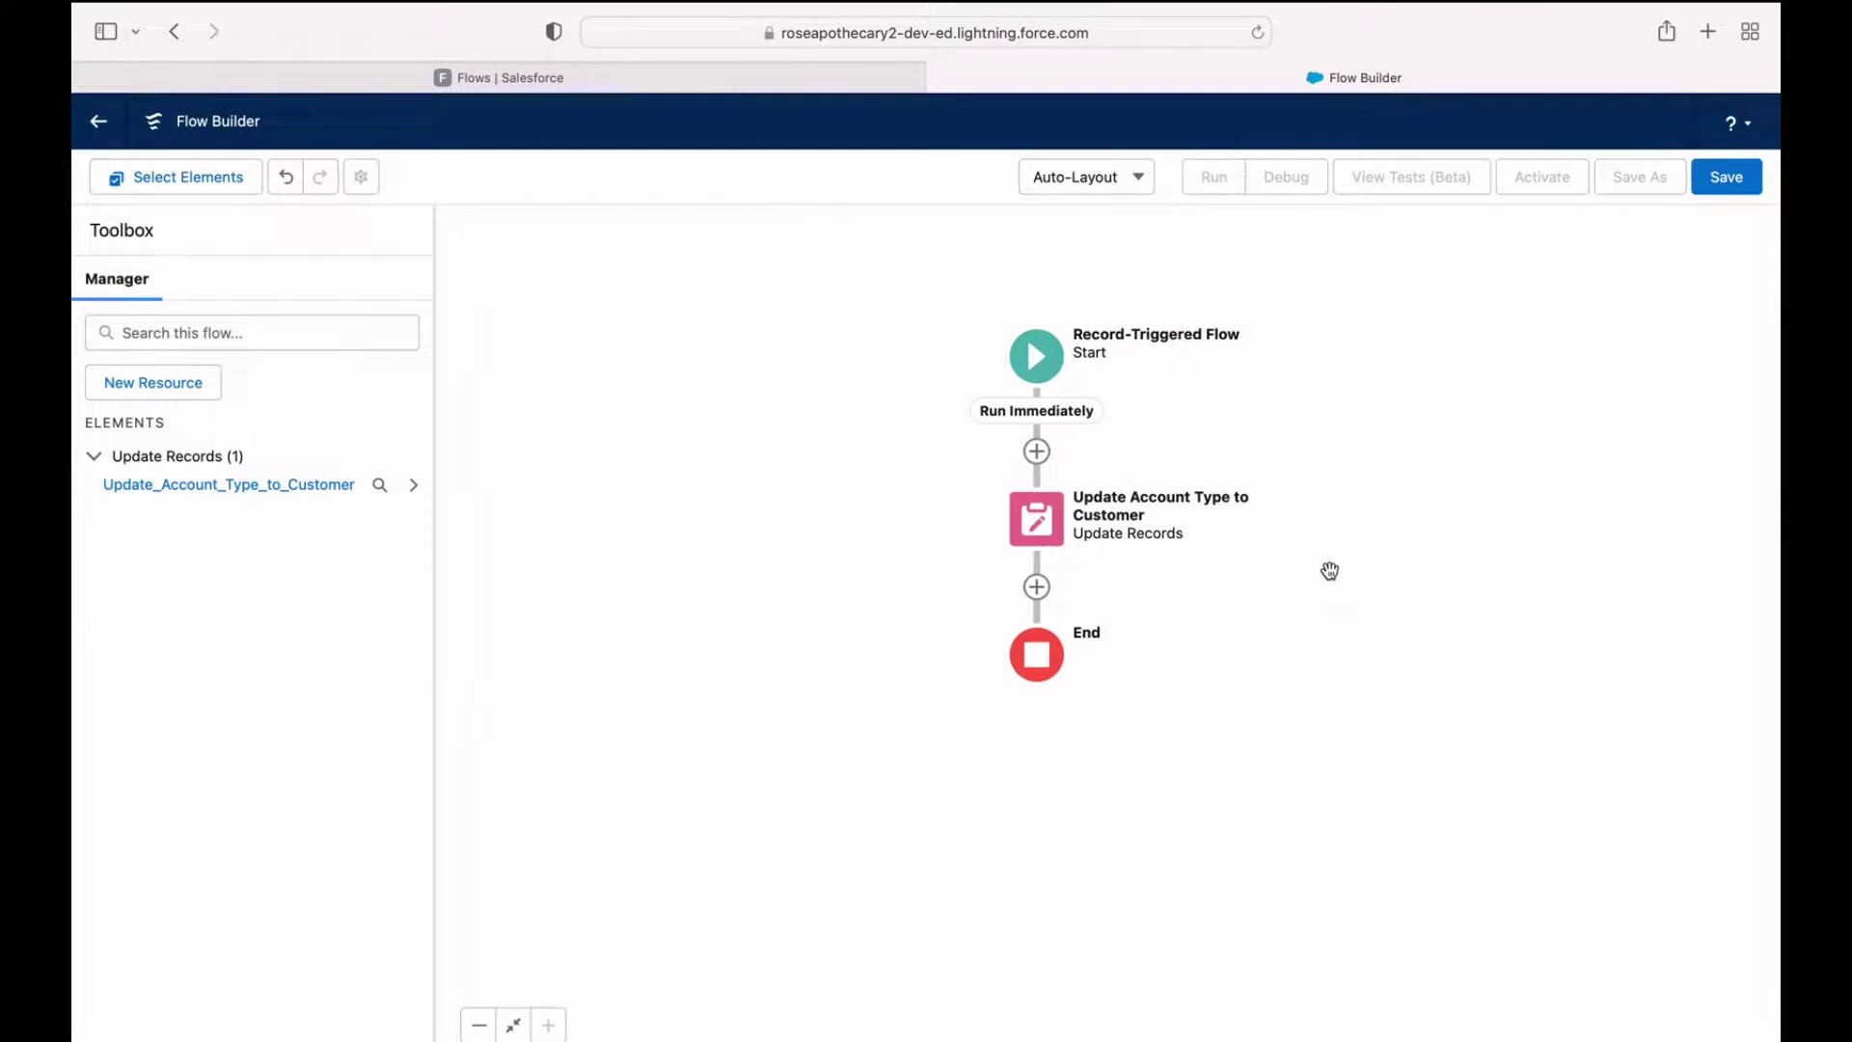
Step: Save the flow with label 'Opportunity - Update Account When Closed Won' and its auto-filled API name
click(1725, 177)
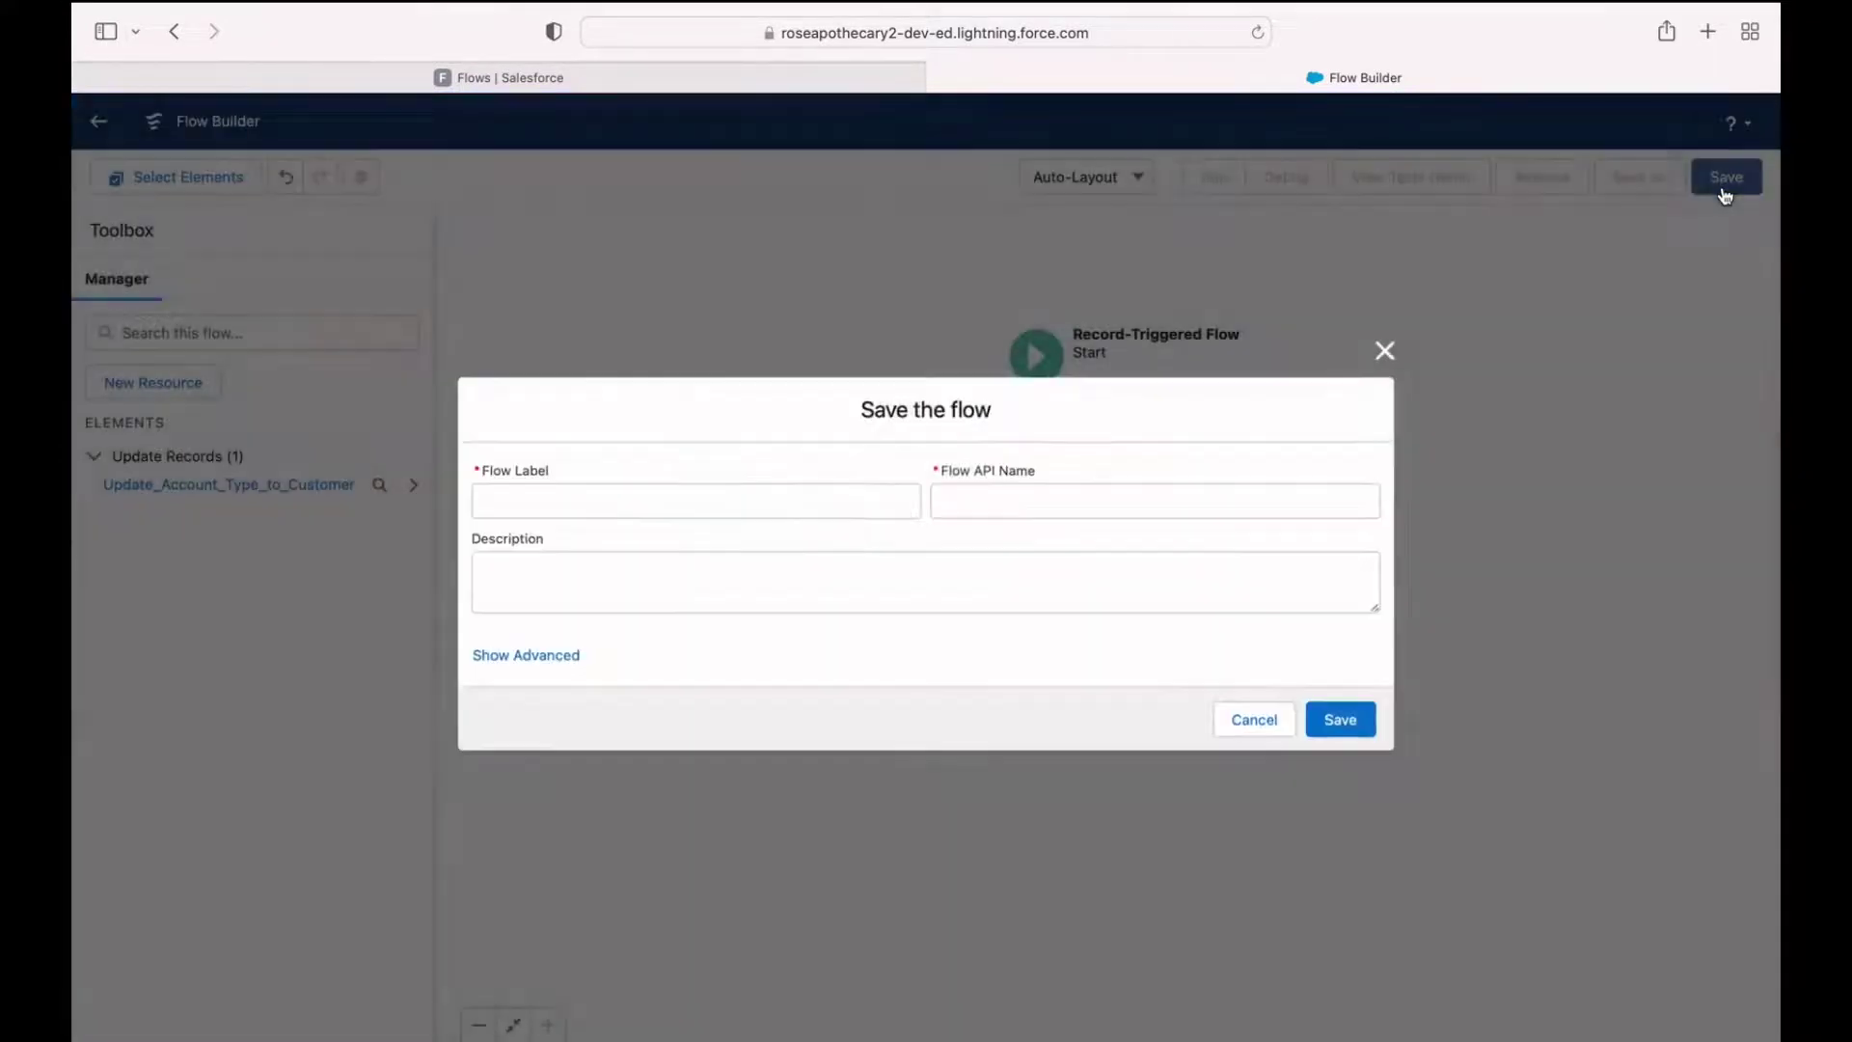
click(531, 499)
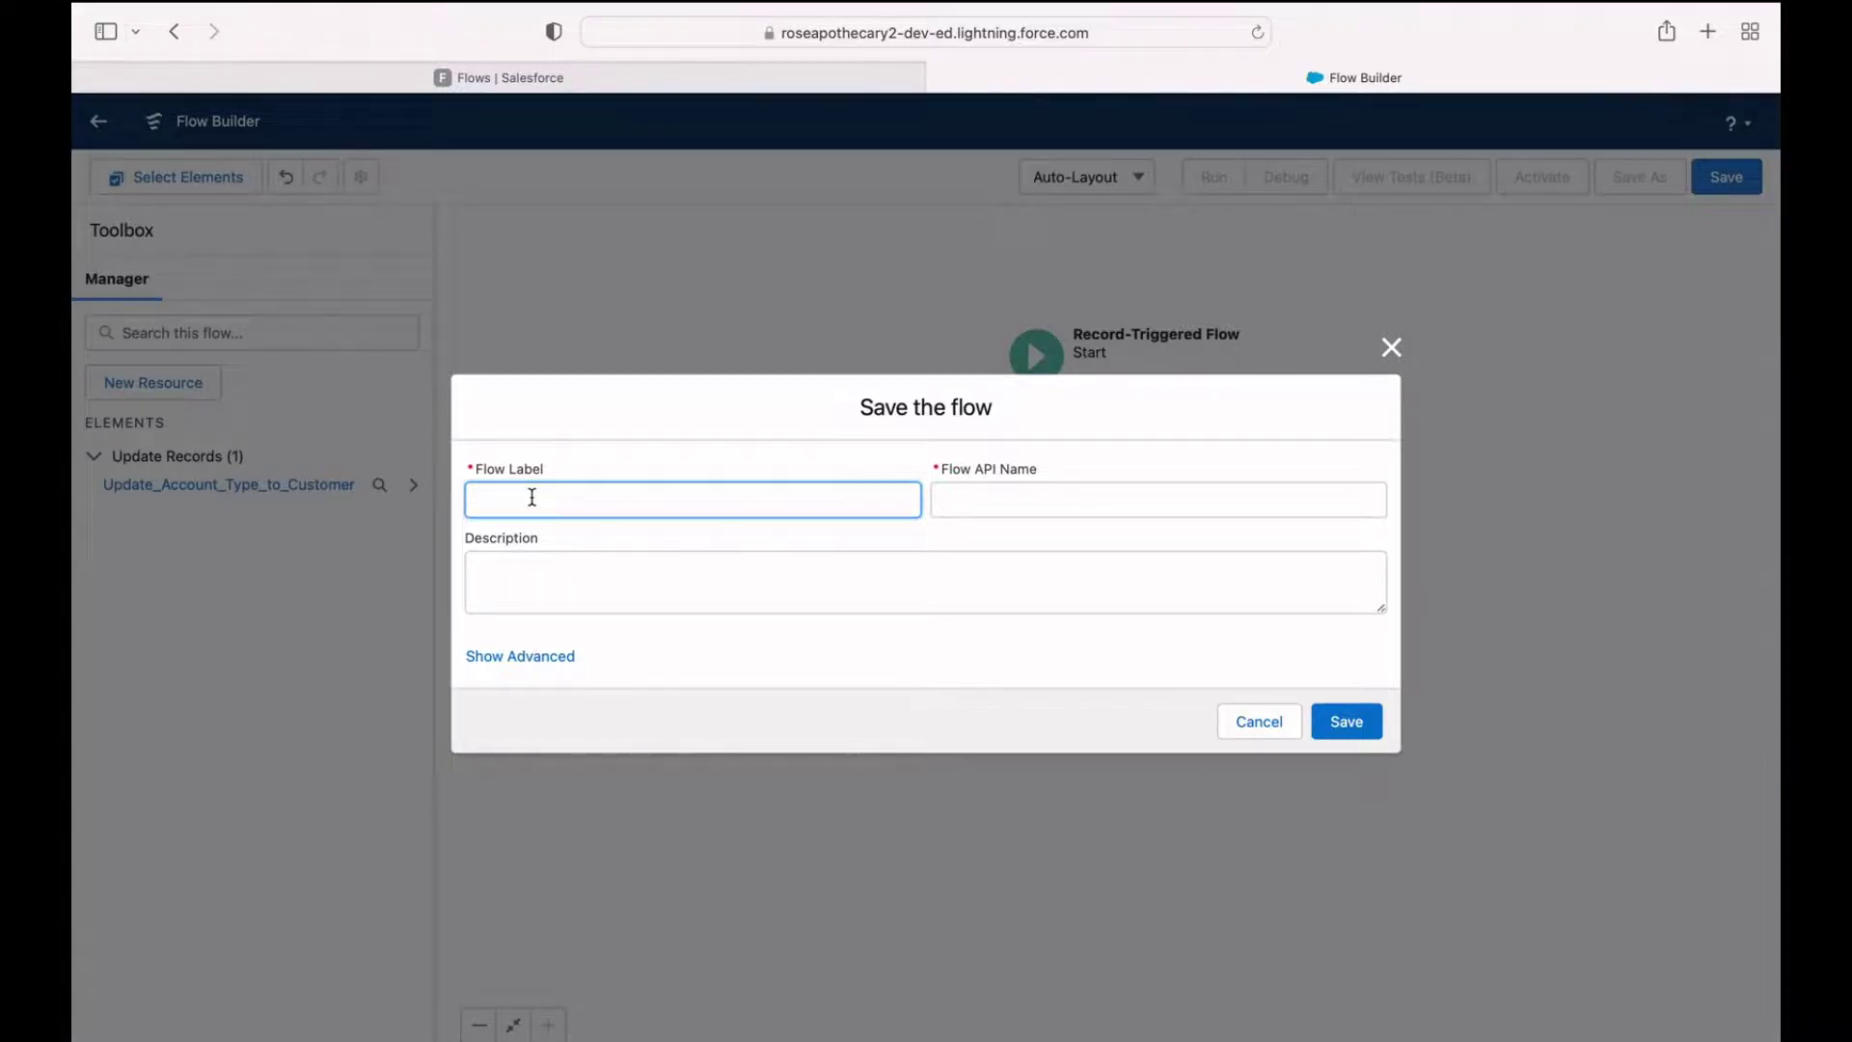
text(Opportunity)
text(- Update Account When Closed Won)
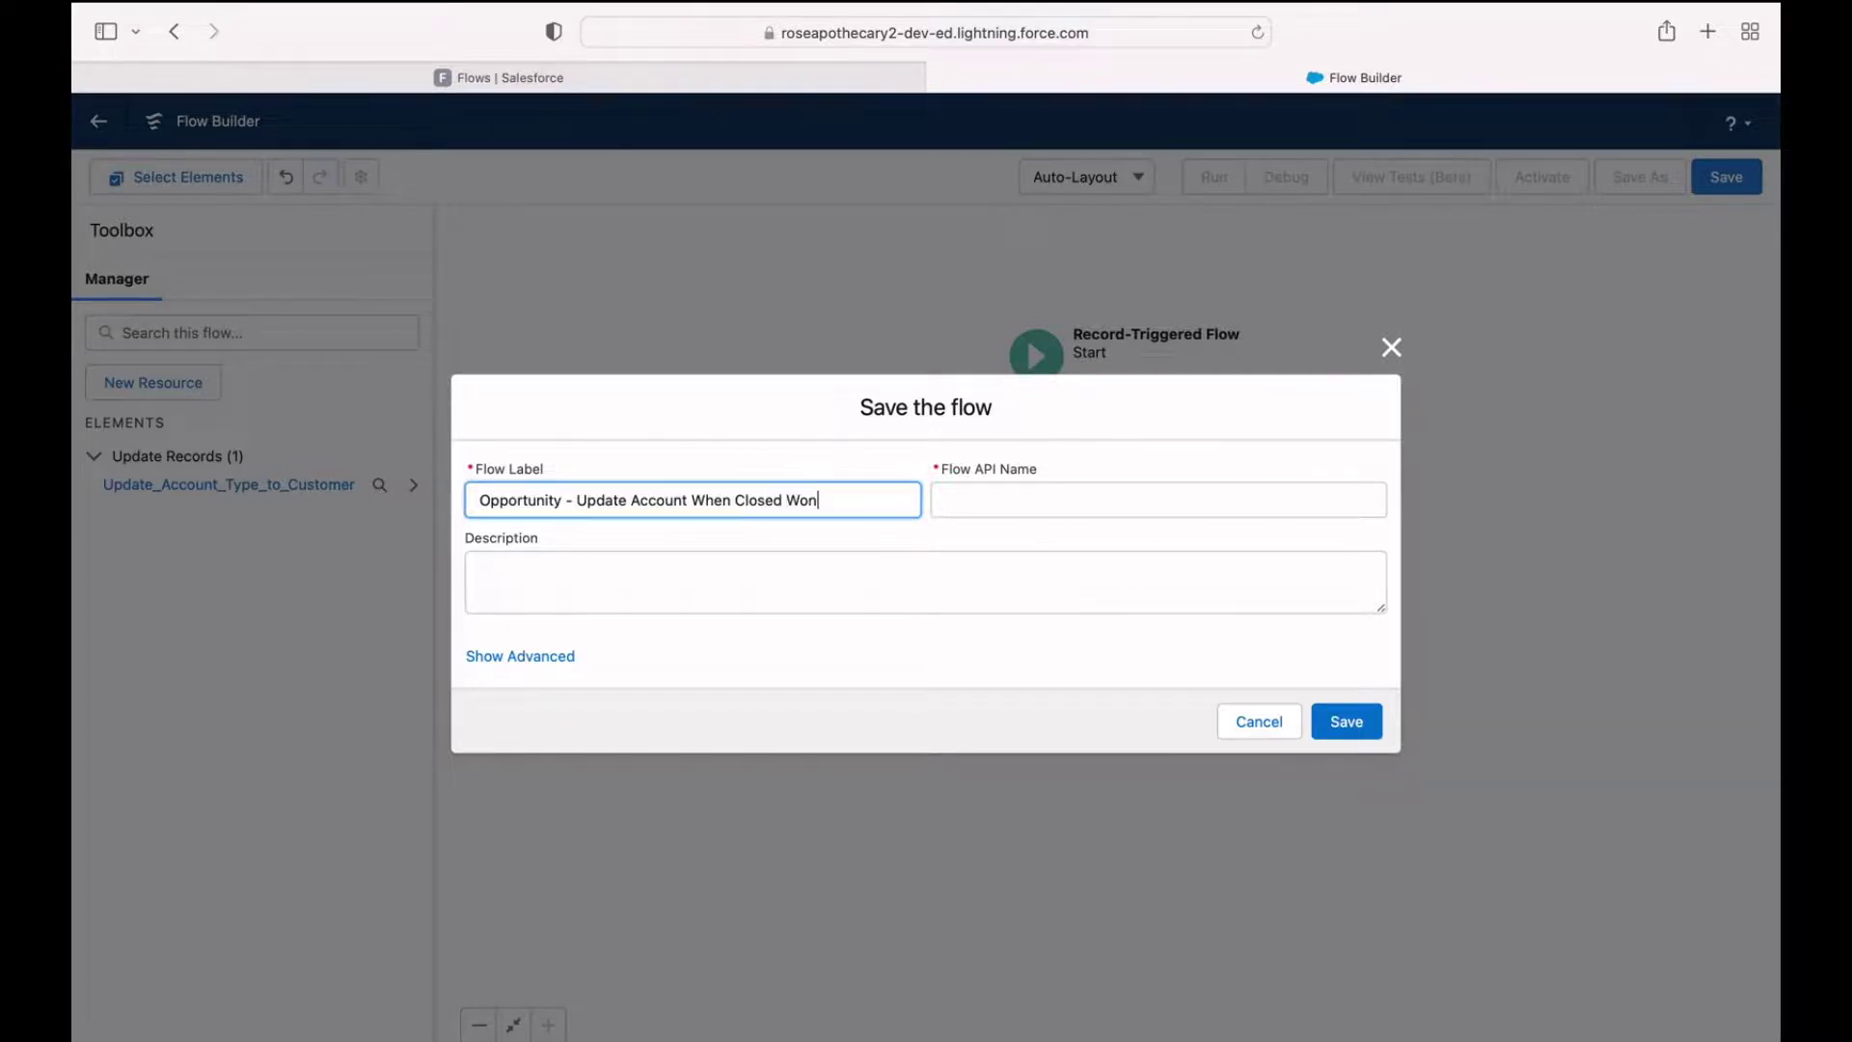
key(Tab)
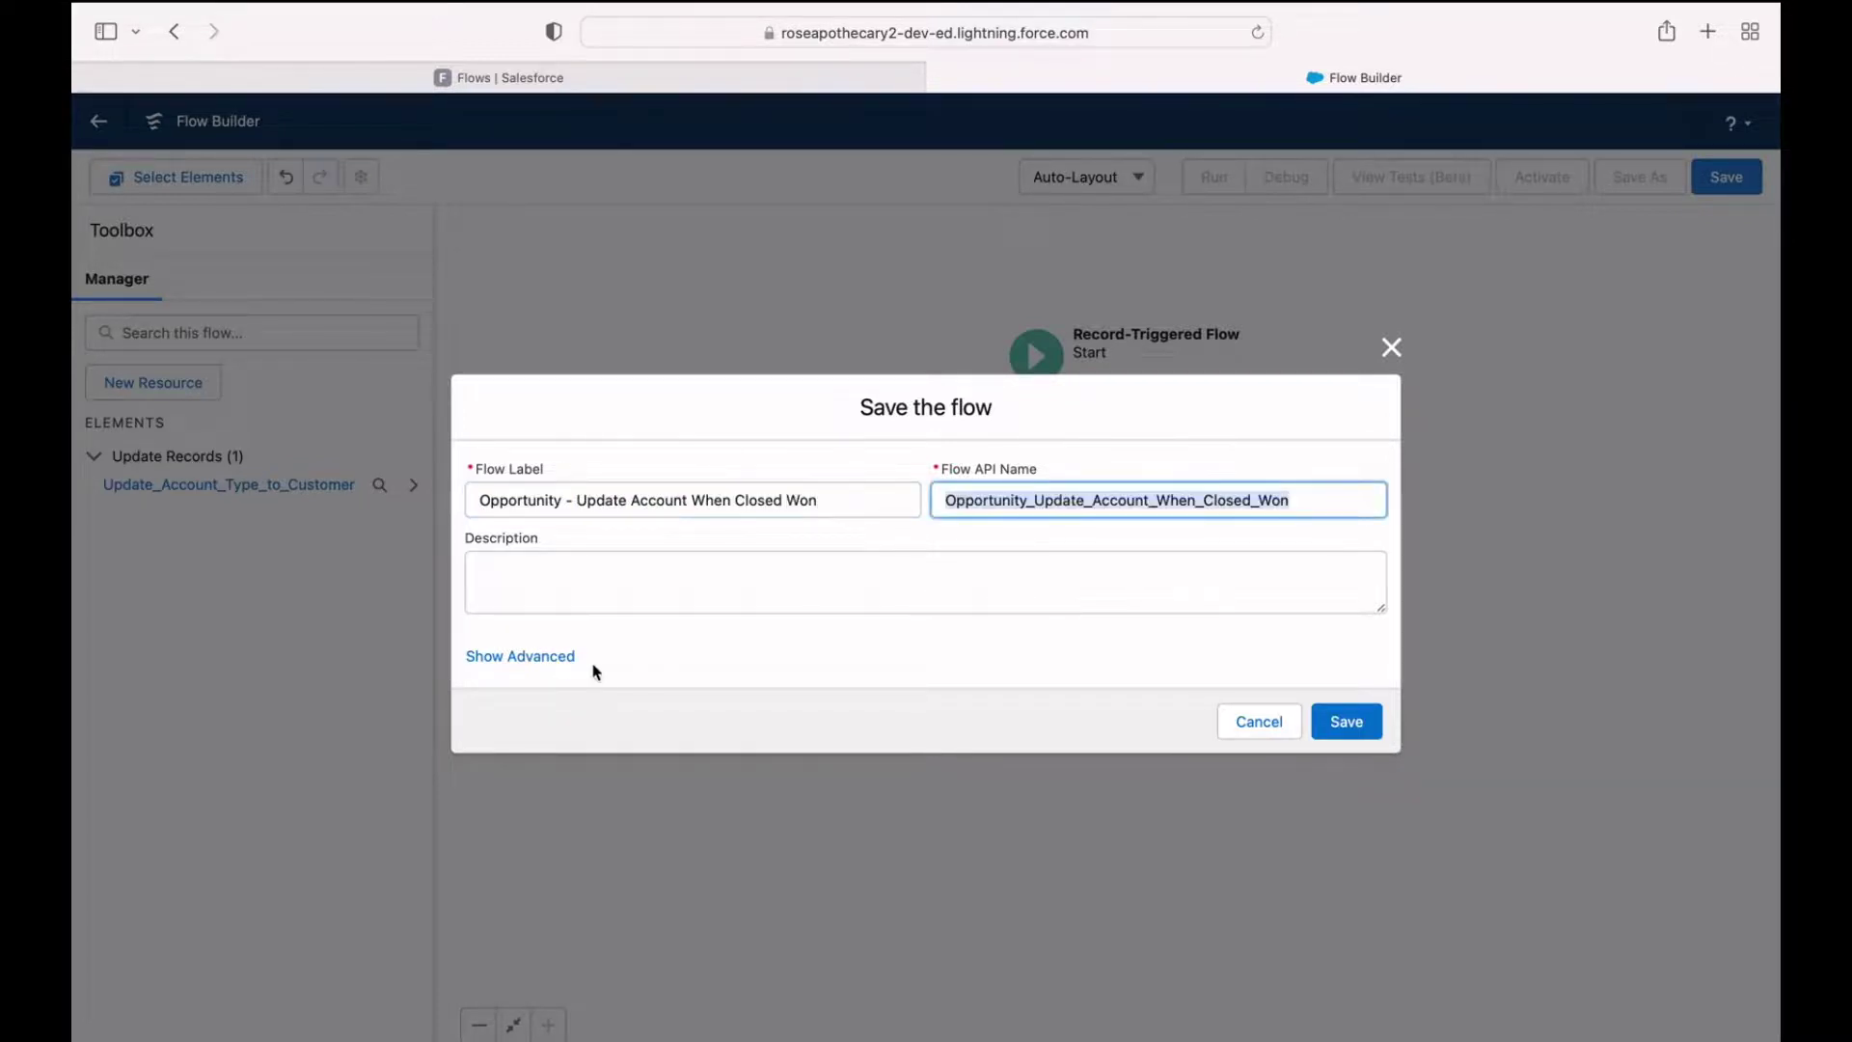
click(1347, 723)
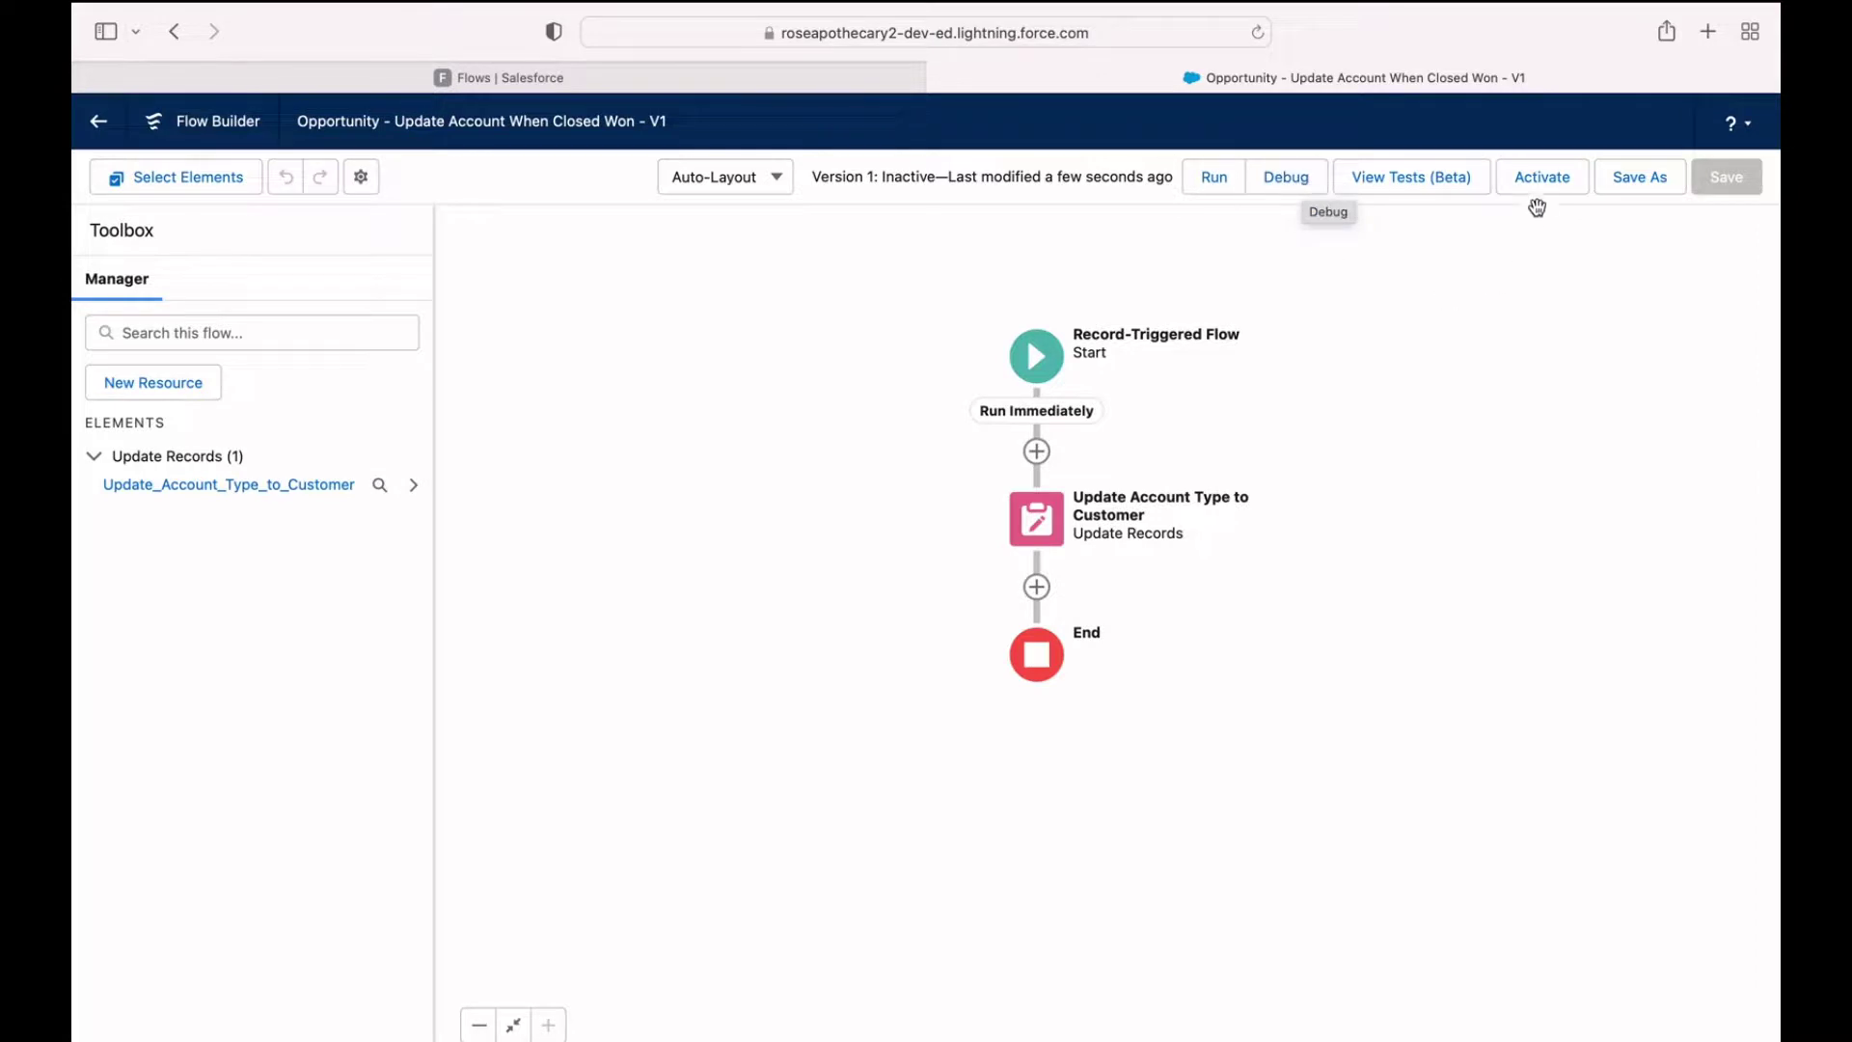
Step: Activate the saved flow and switch back to the main Salesforce tab
drag(1525, 302, 1472, 303)
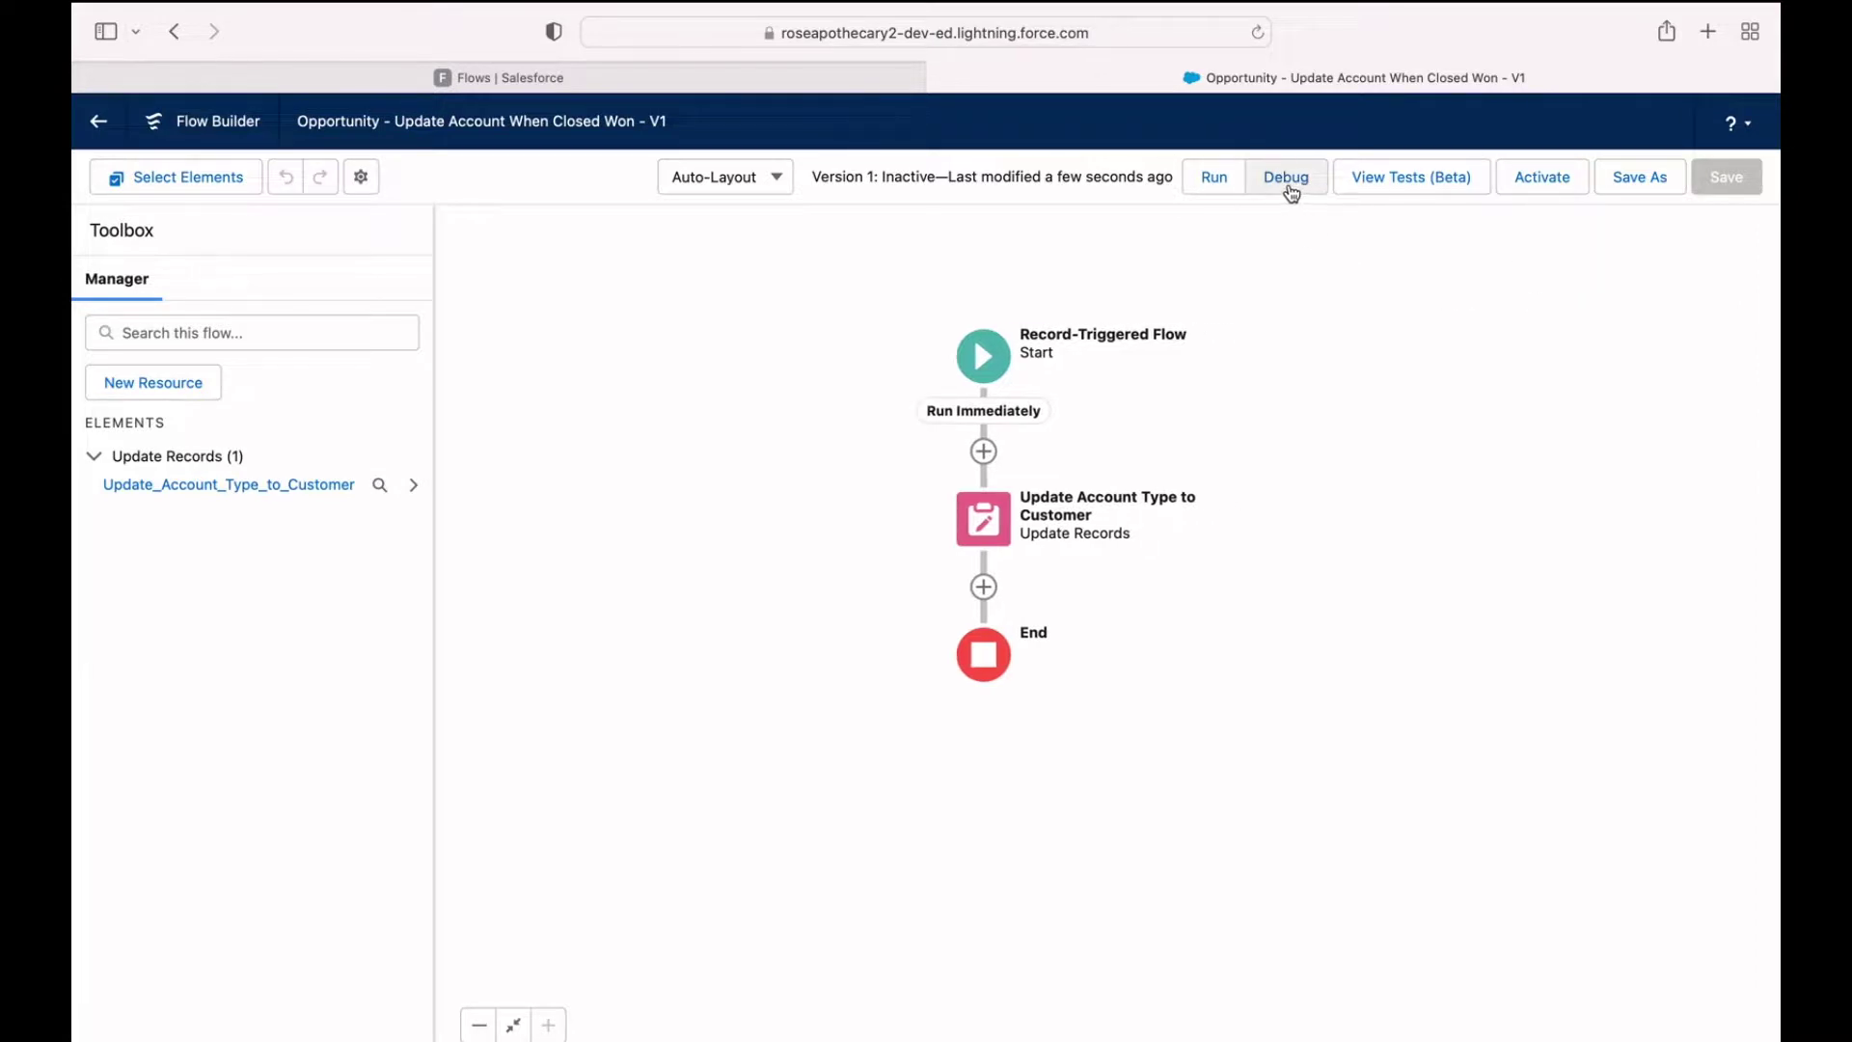
click(1567, 173)
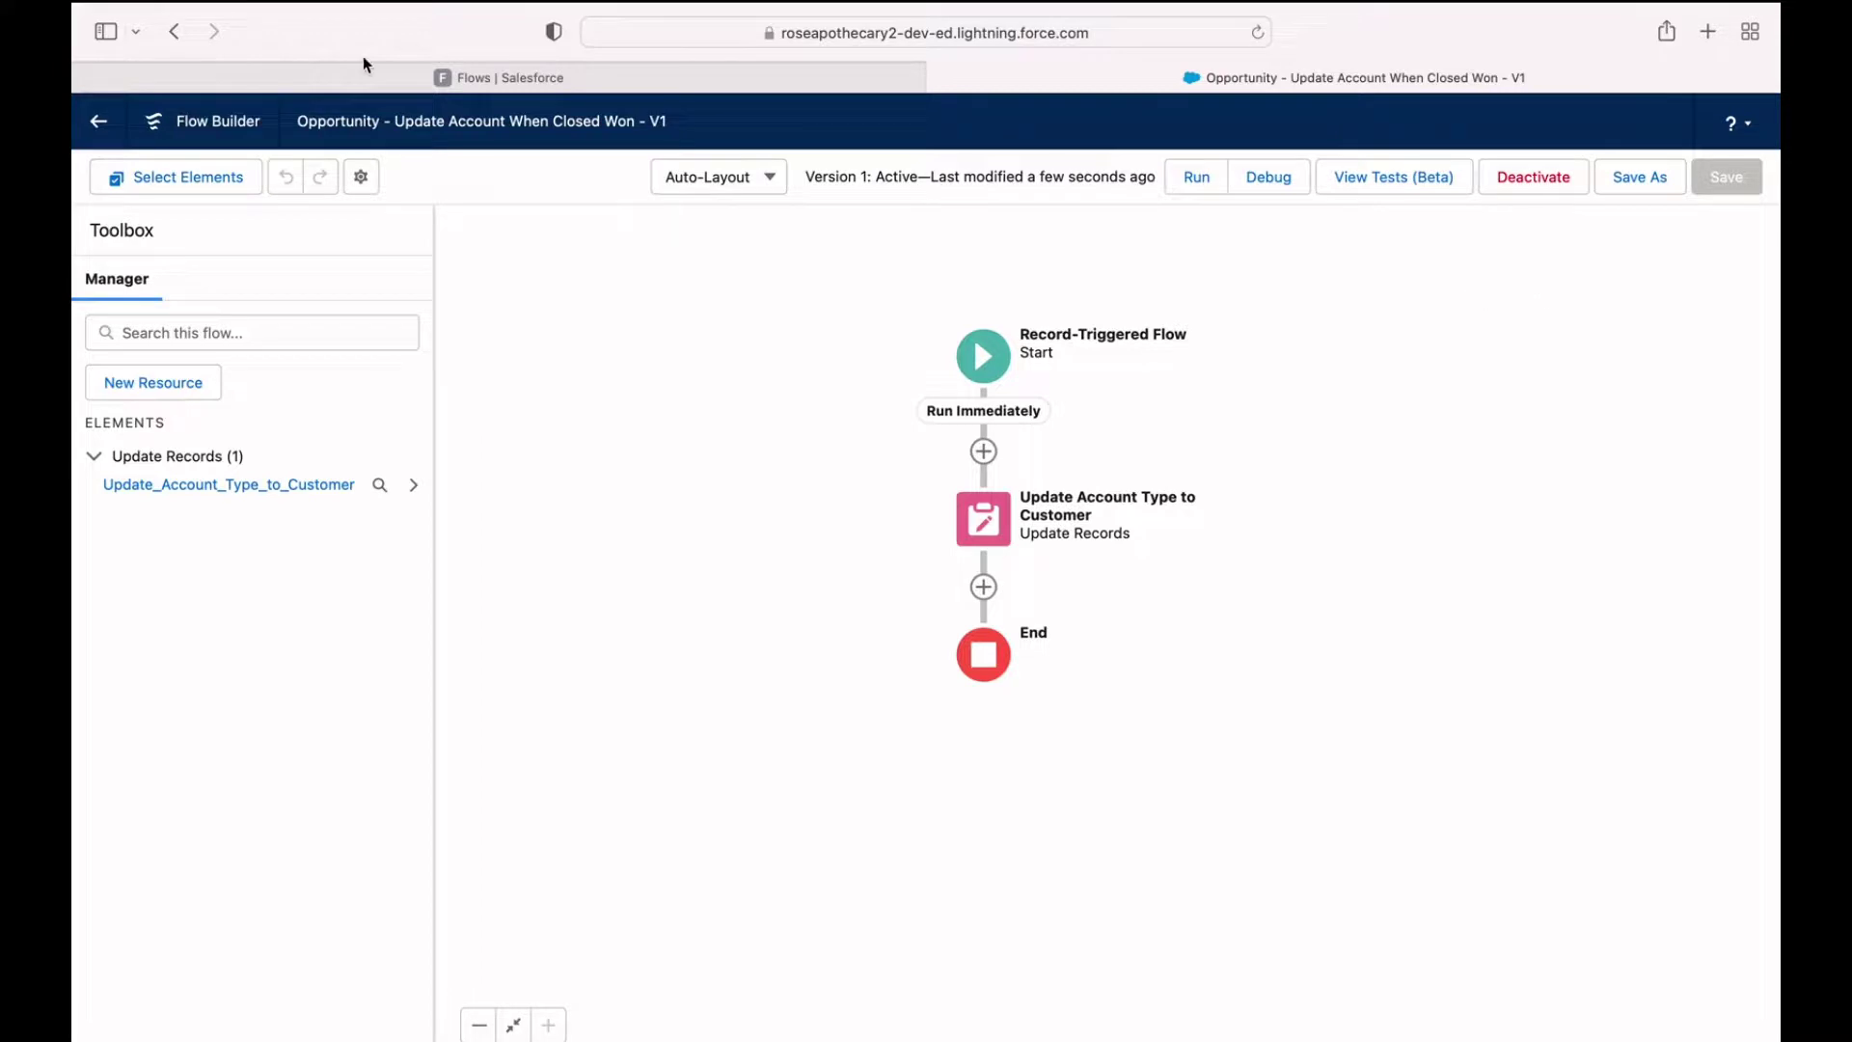
click(629, 85)
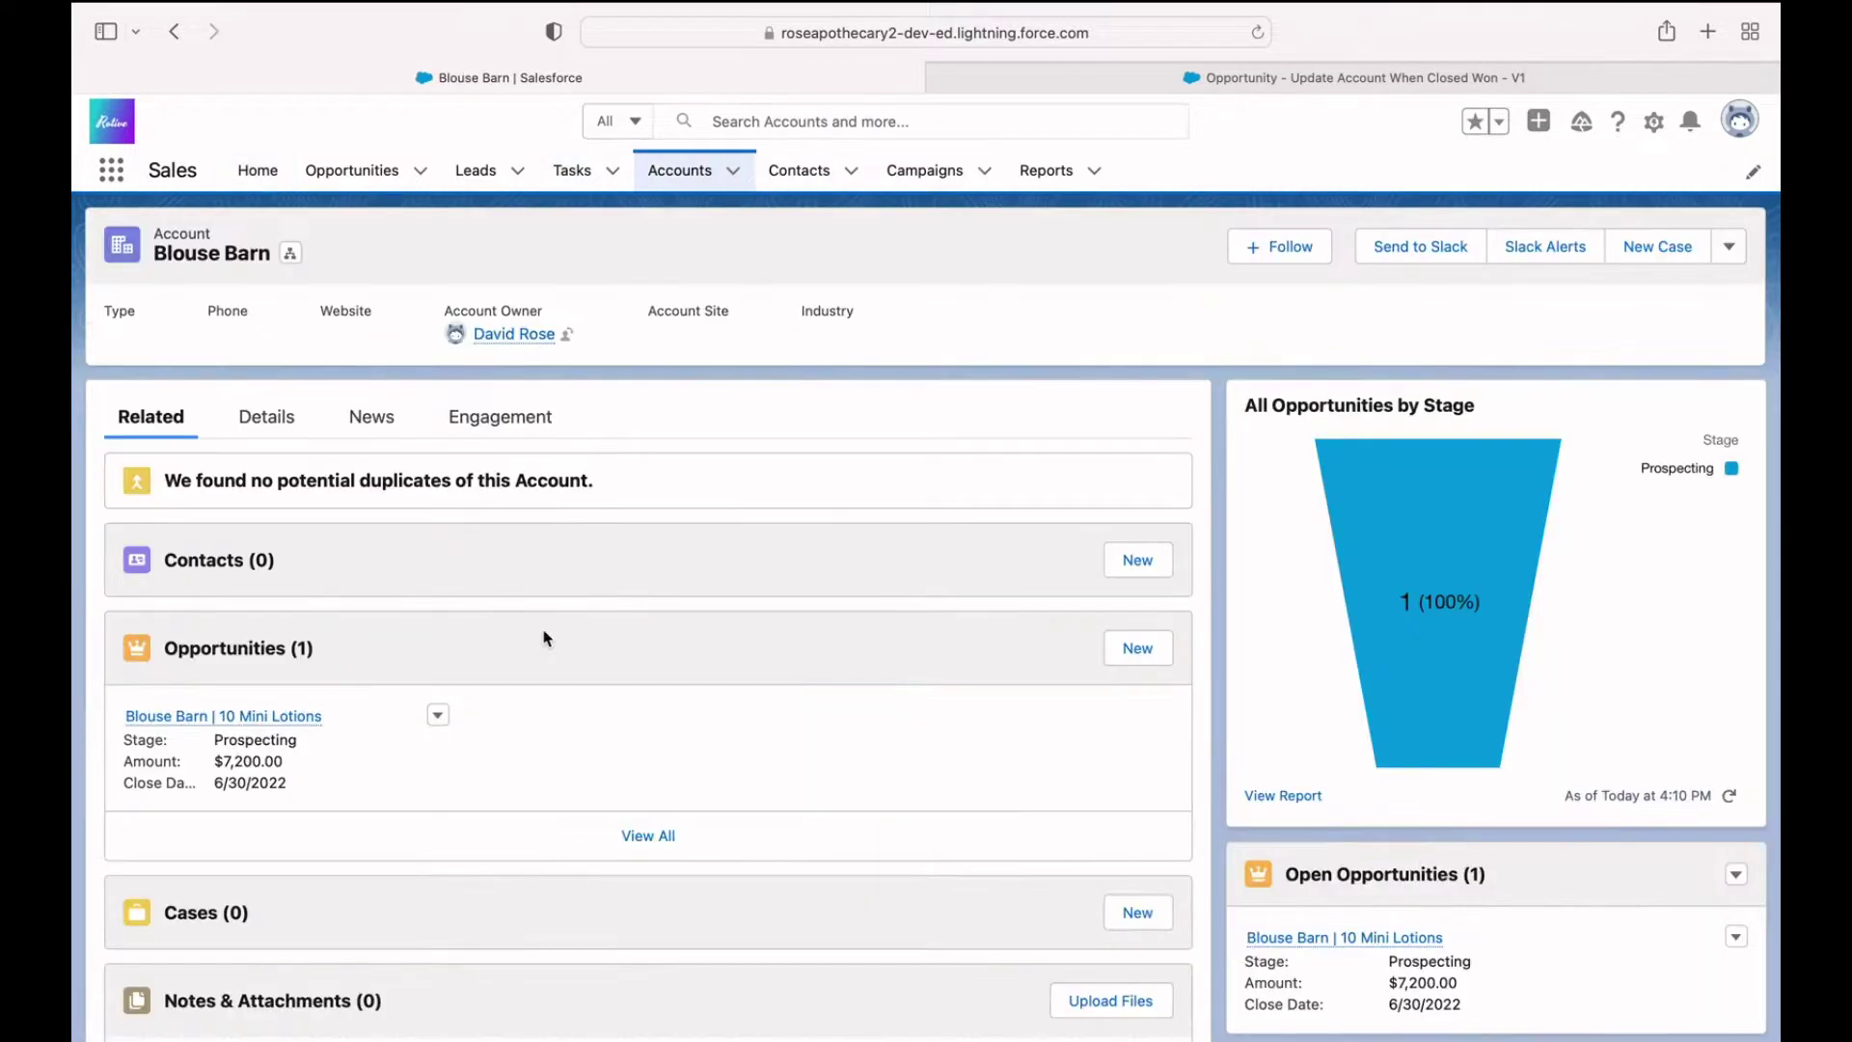
Step: Show the Blouse Barn account's Details and scroll down to the Type field
click(263, 417)
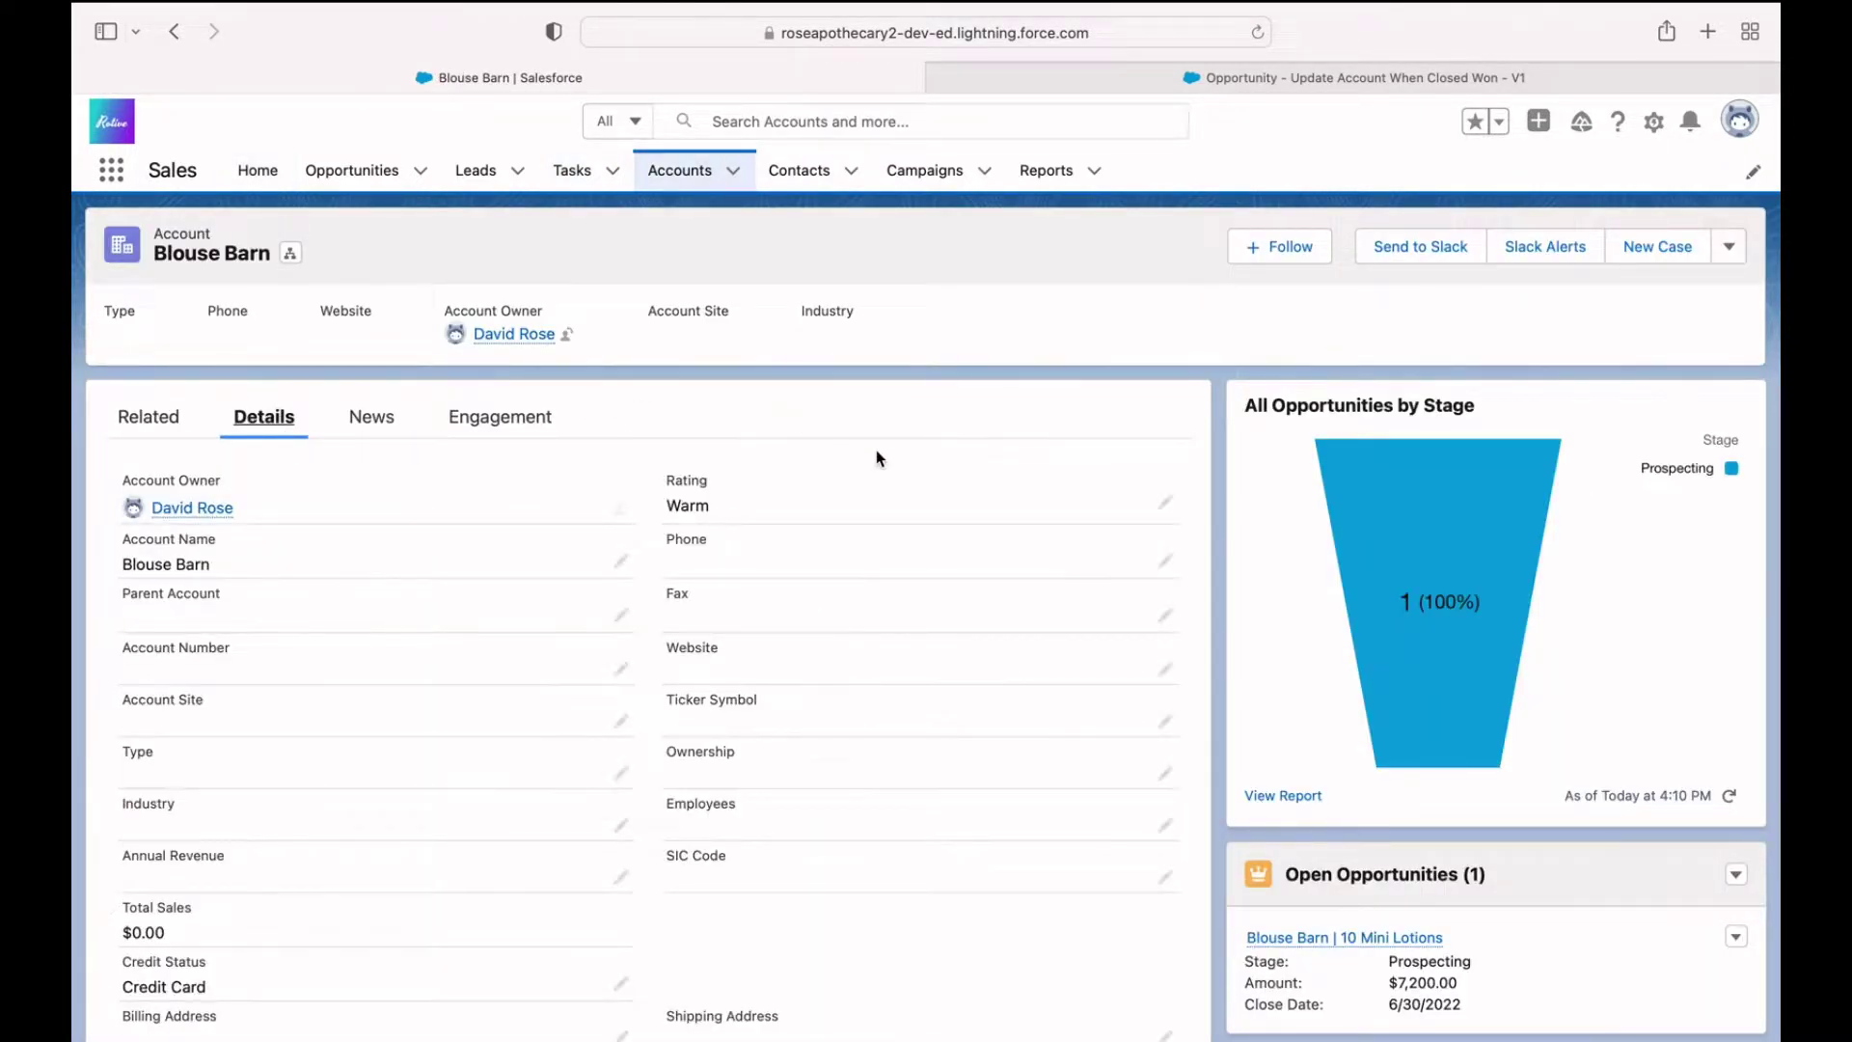
scroll(876, 458, down, 2)
scroll(876, 449, down, 1)
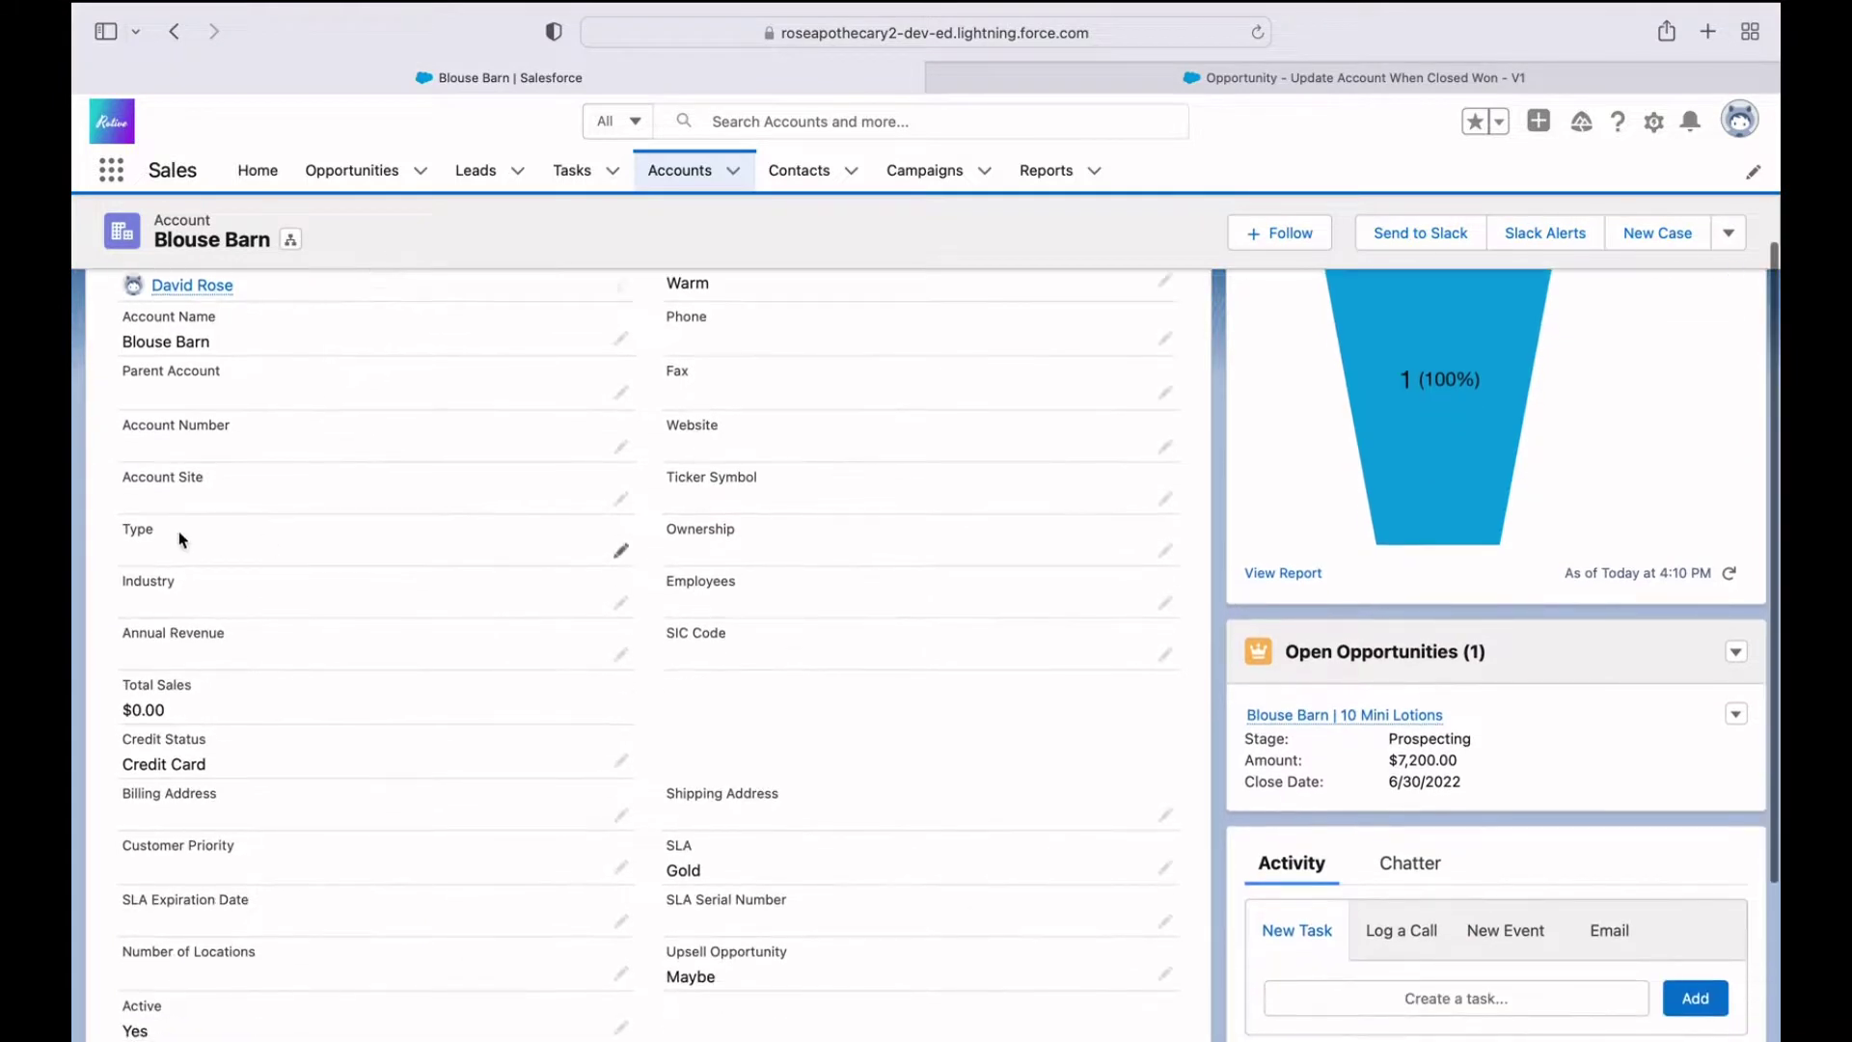
scroll(642, 617, down, 1)
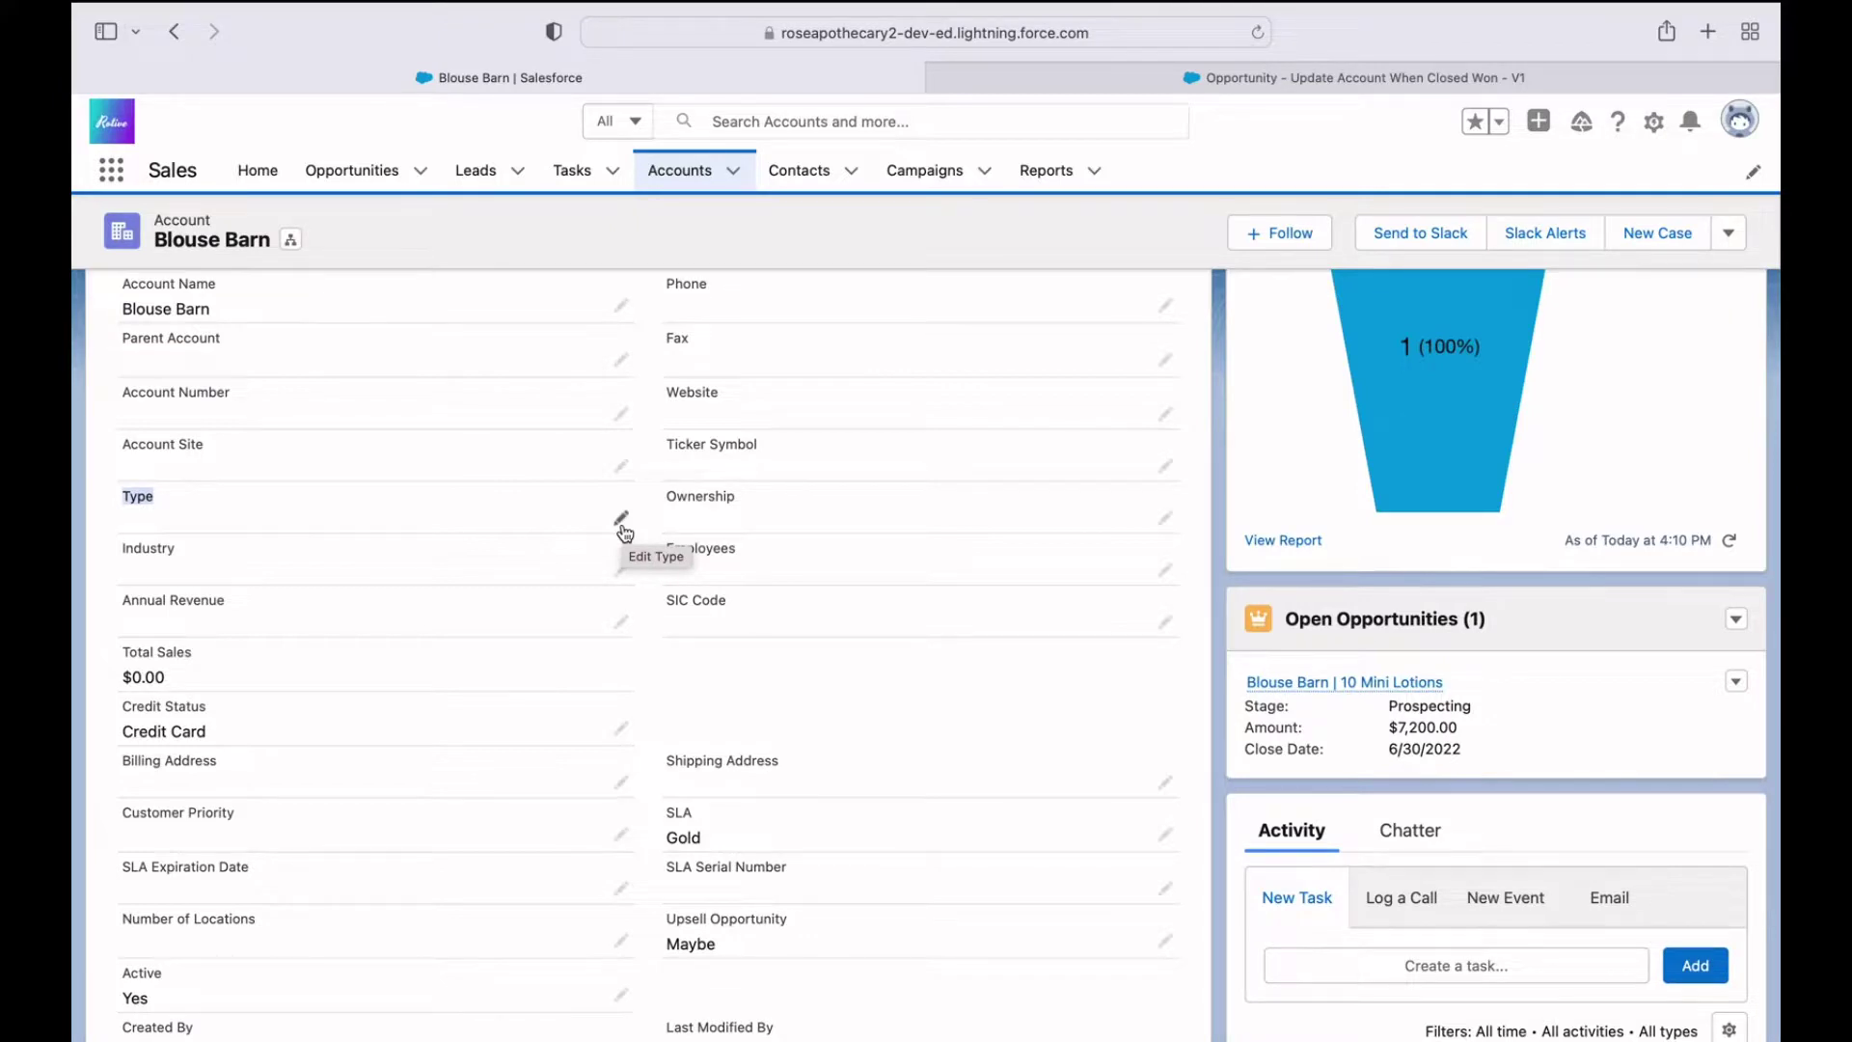
Step: Change the account Type to Prospect, save, and open the Blouse Barn | 10 Mini Lotions opportunity
click(622, 524)
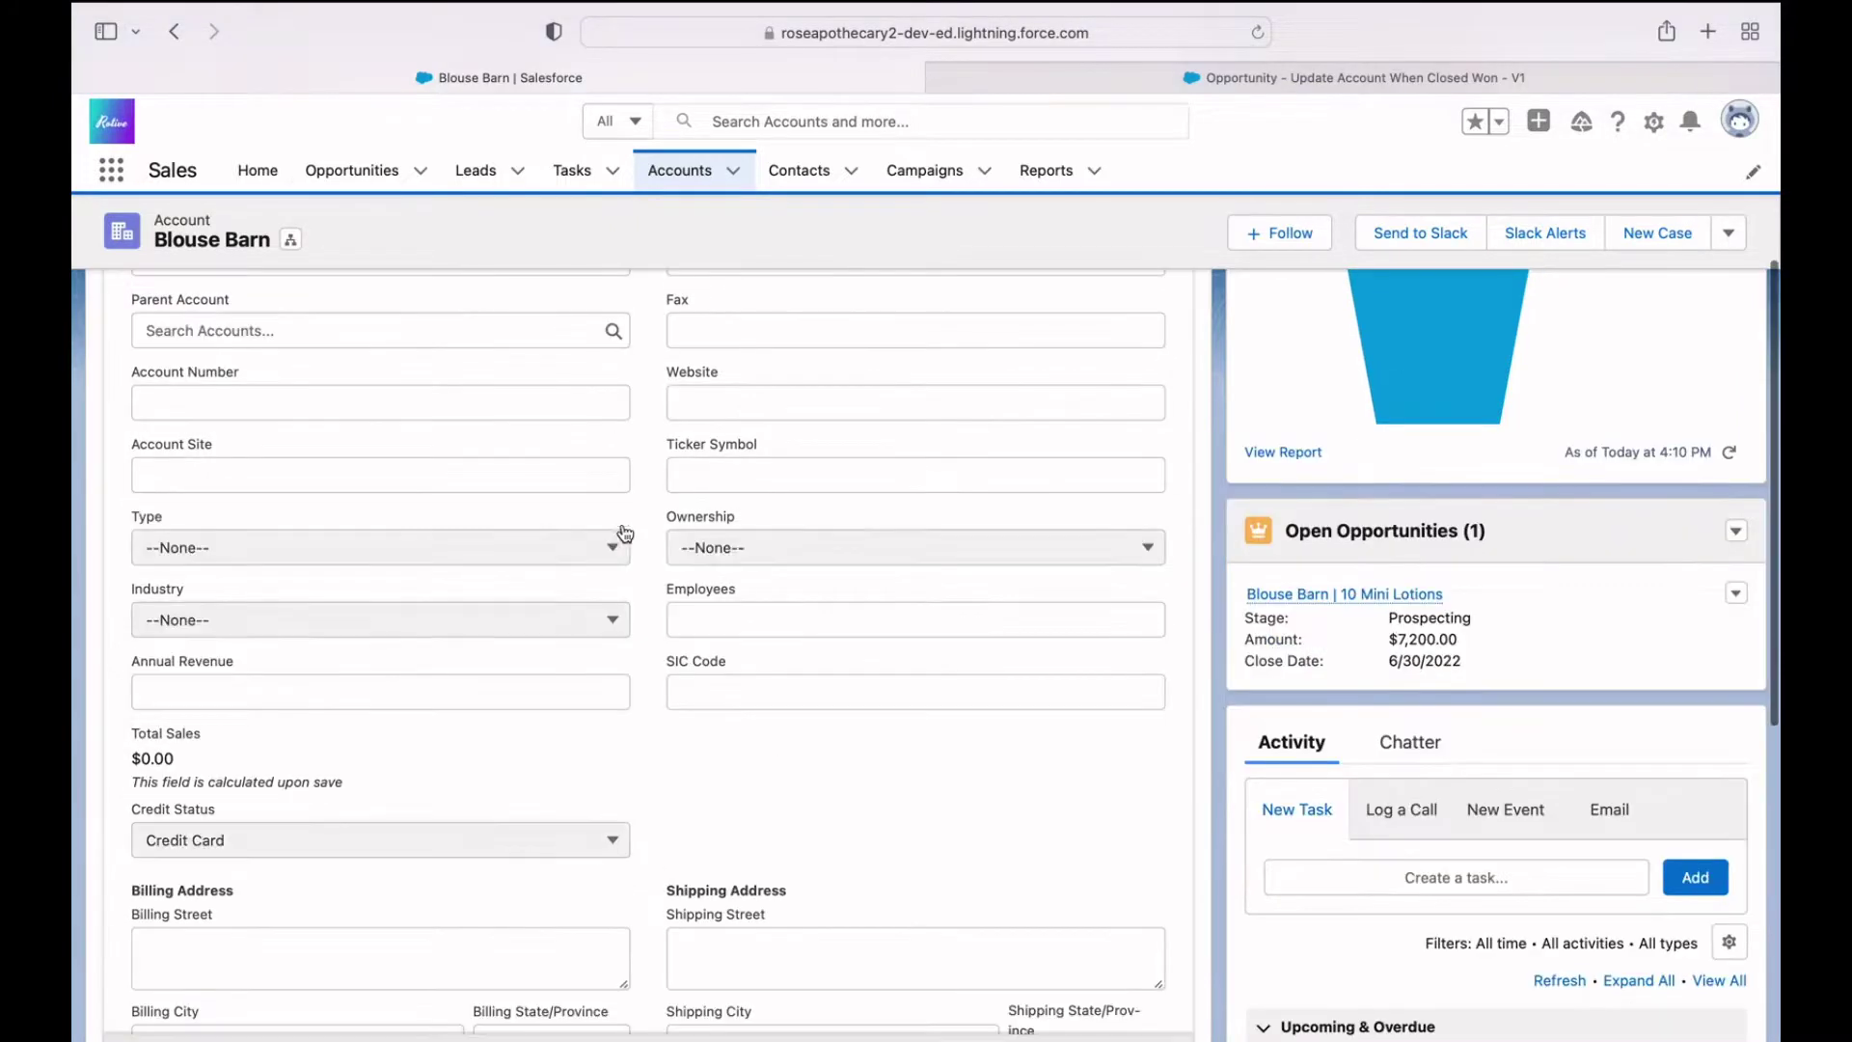
click(530, 543)
click(475, 627)
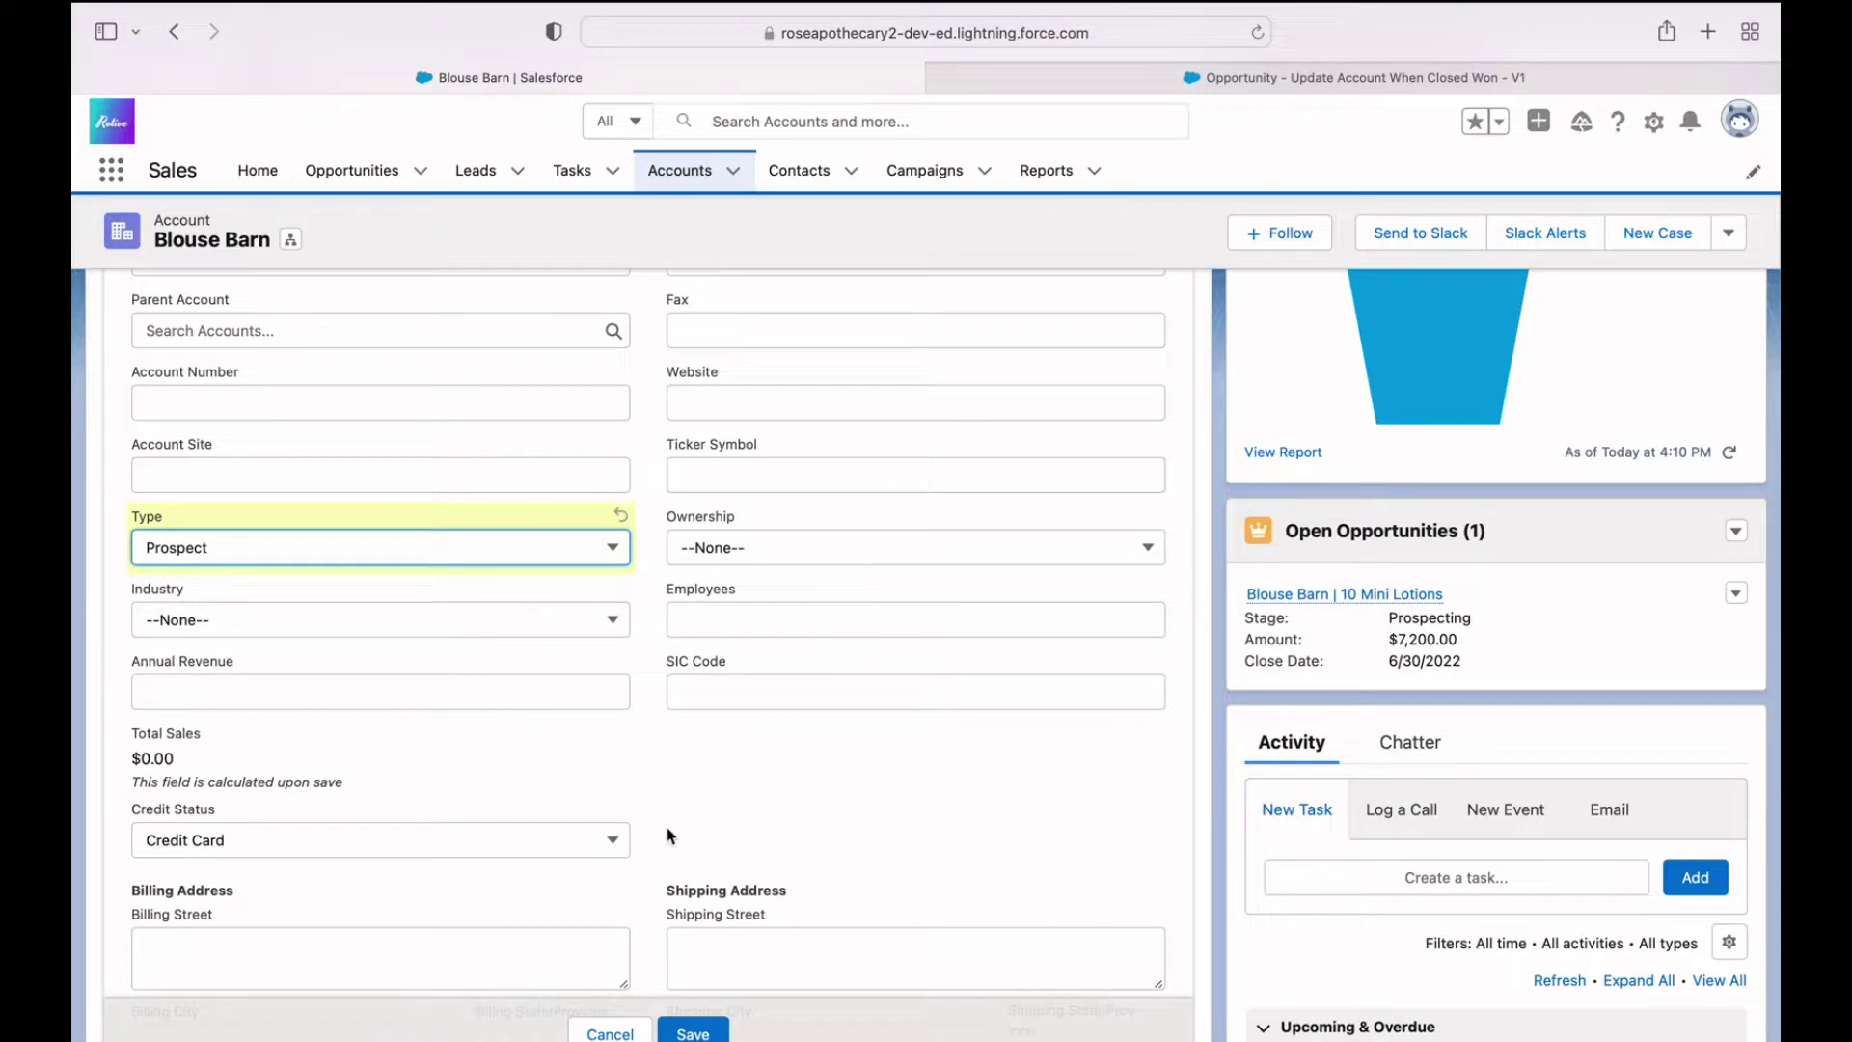
click(714, 1033)
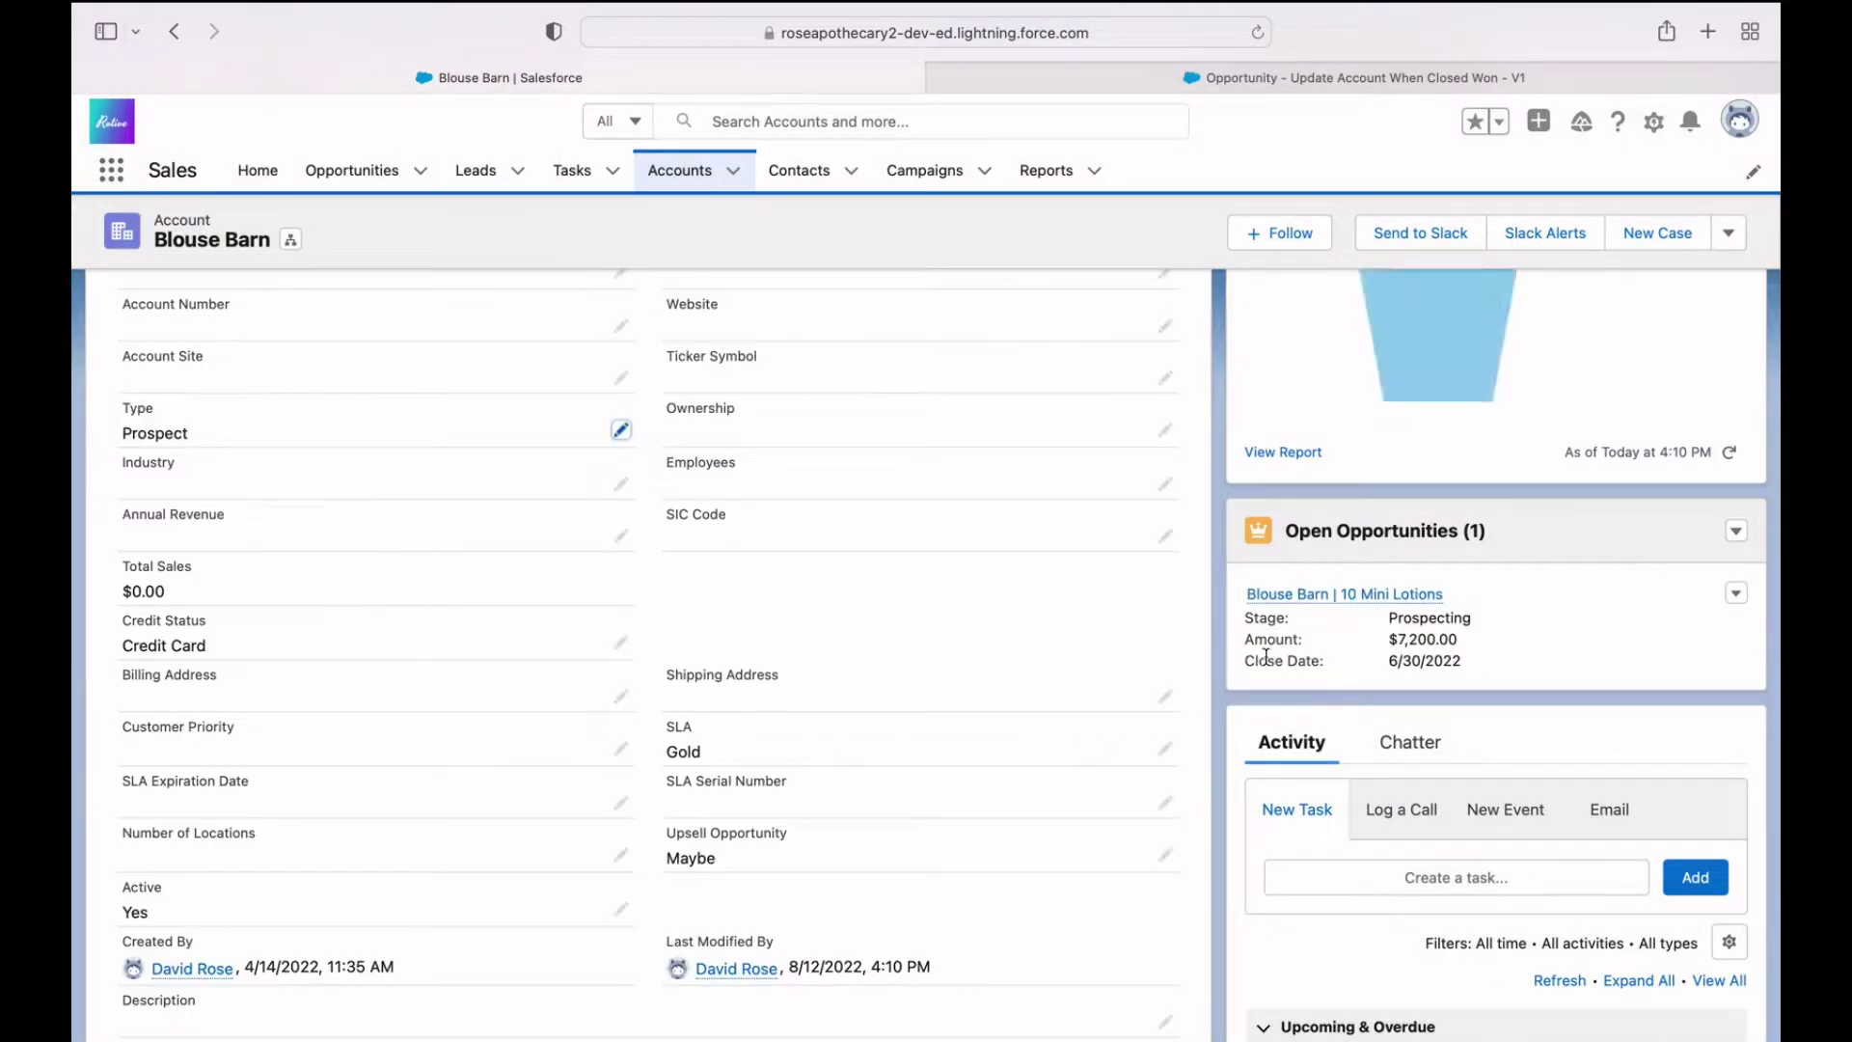
click(1366, 595)
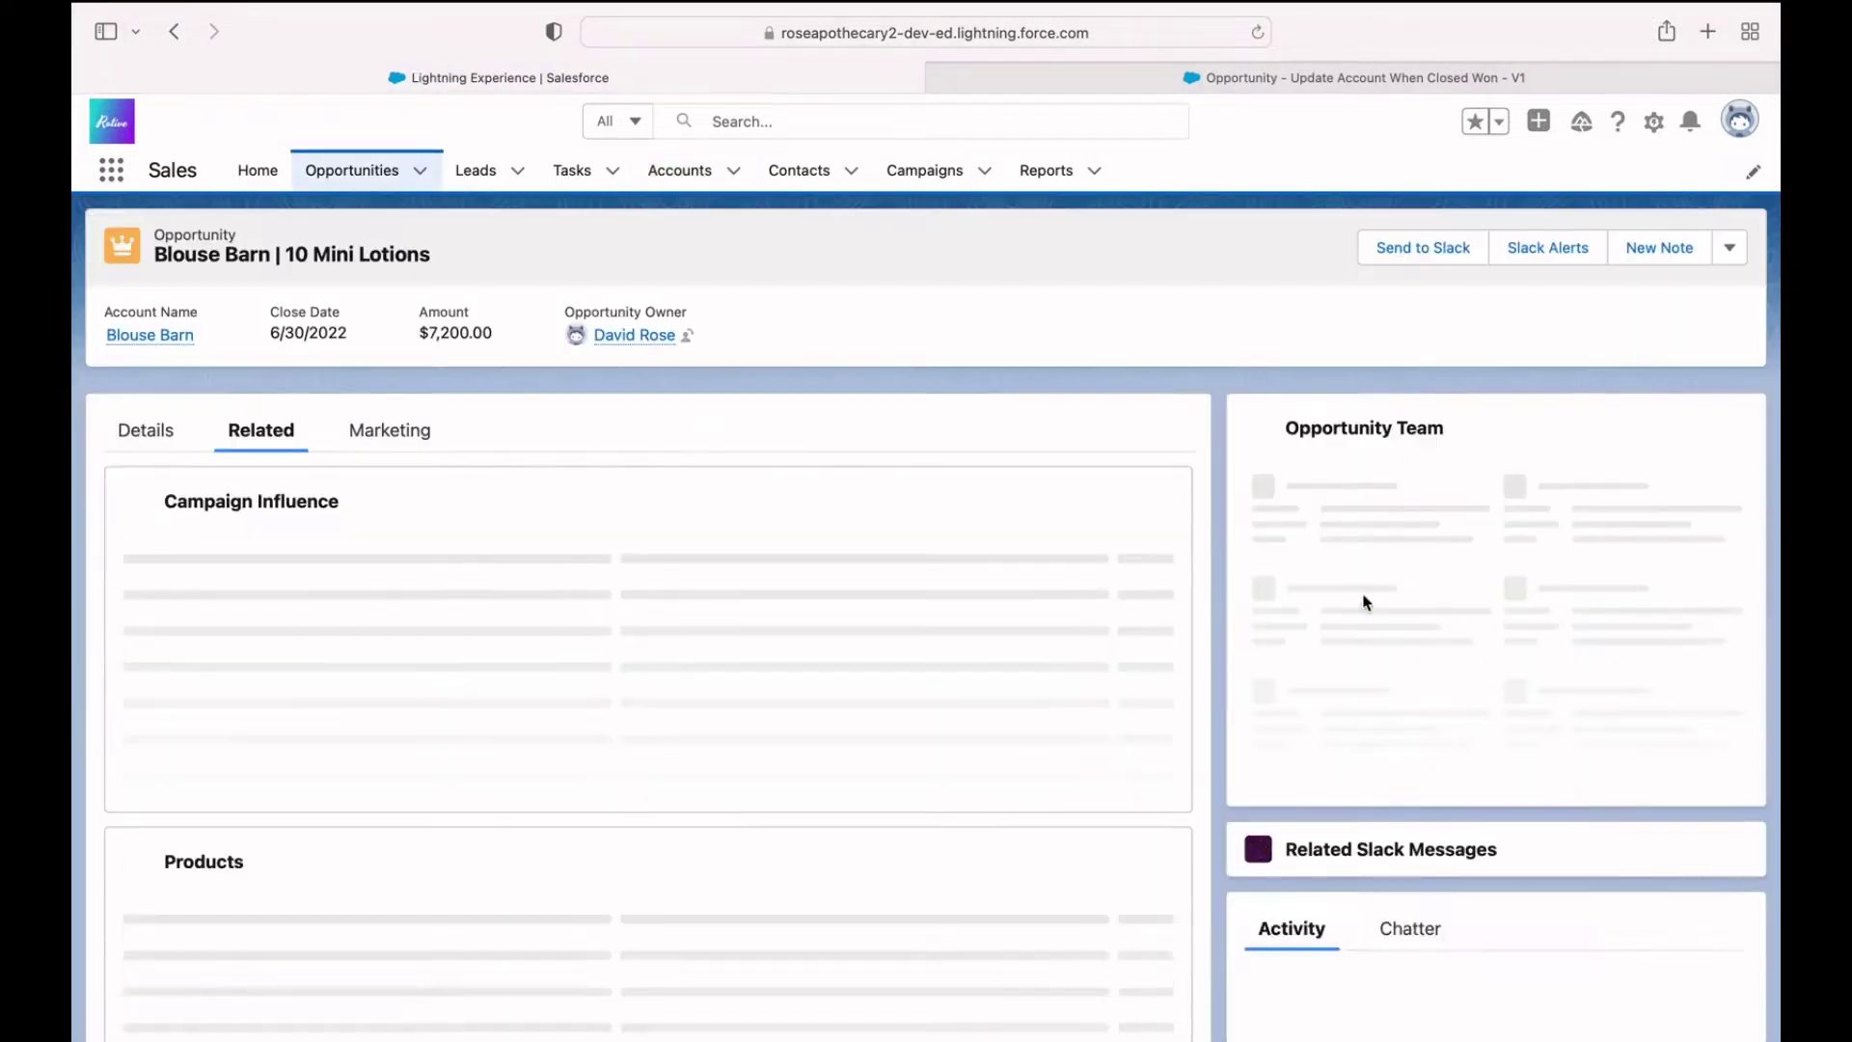
Step: Close the Blouse Barn | 10 Mini Lotions opportunity as Closed Won, then open its Blouse Barn account
click(1410, 416)
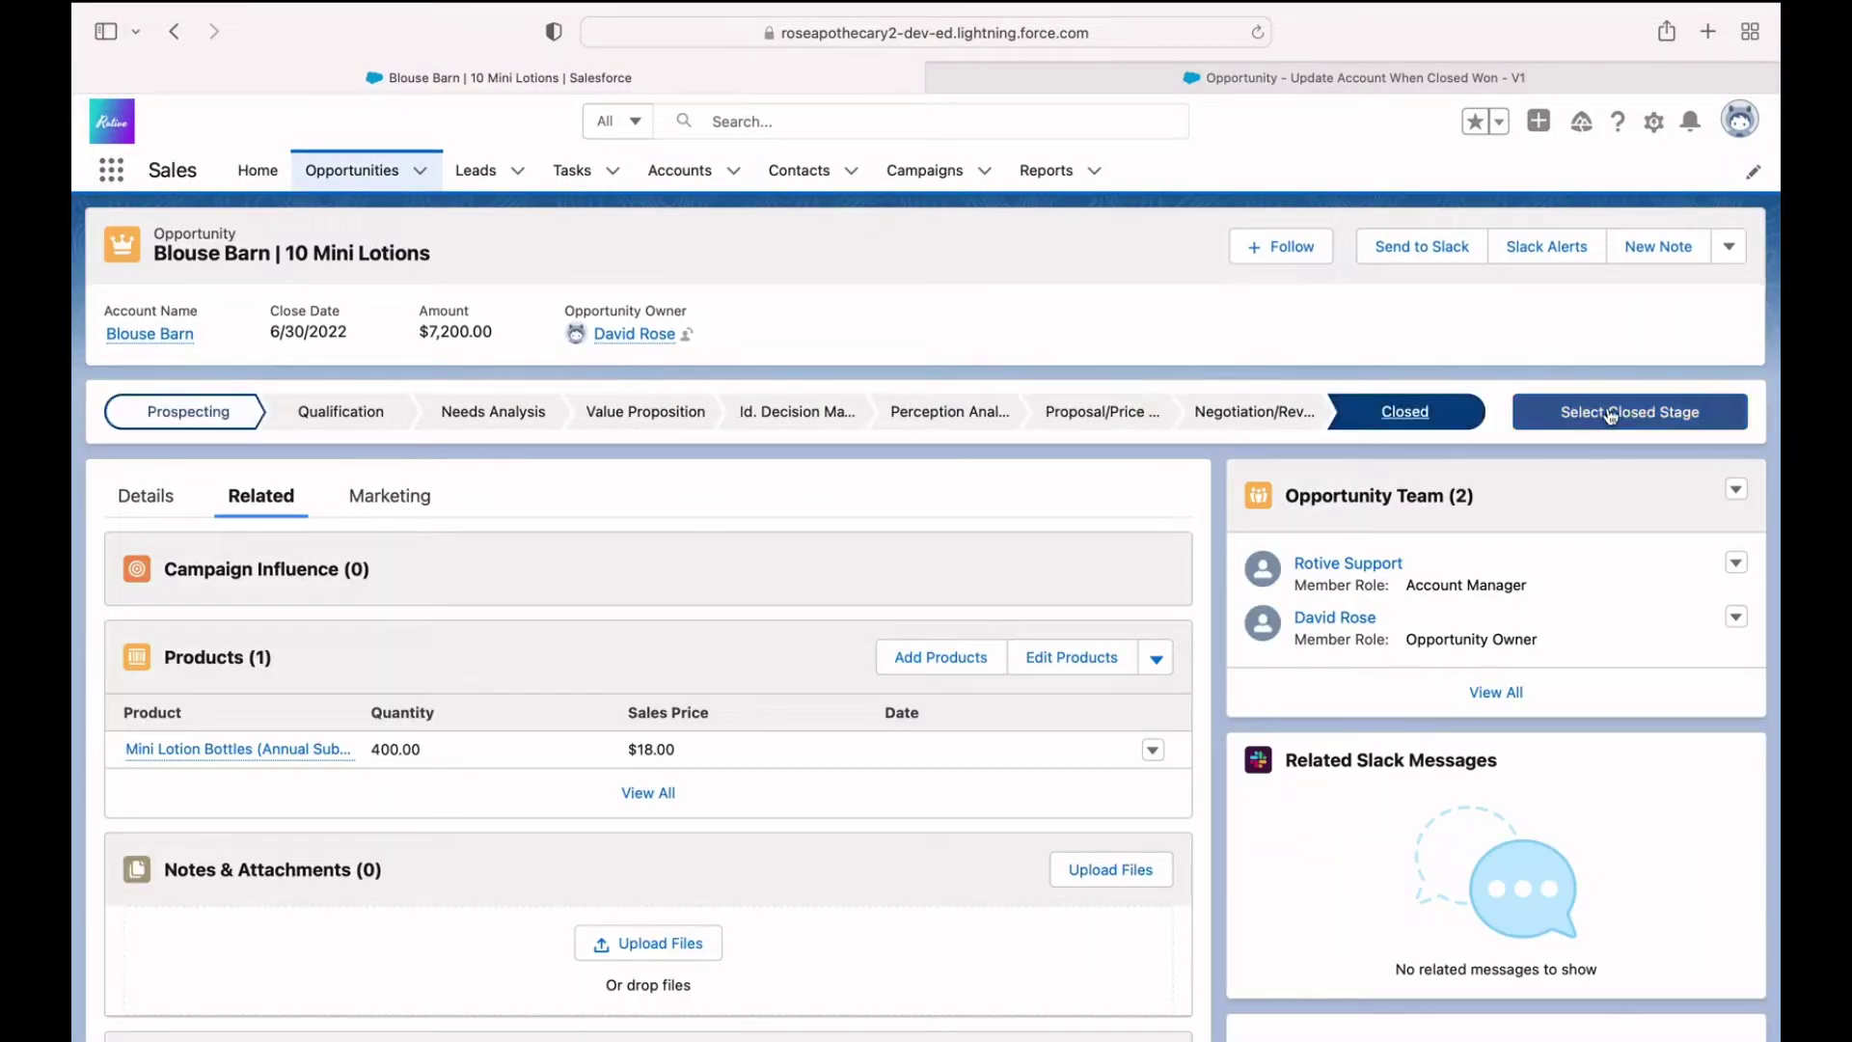
click(1611, 417)
click(858, 576)
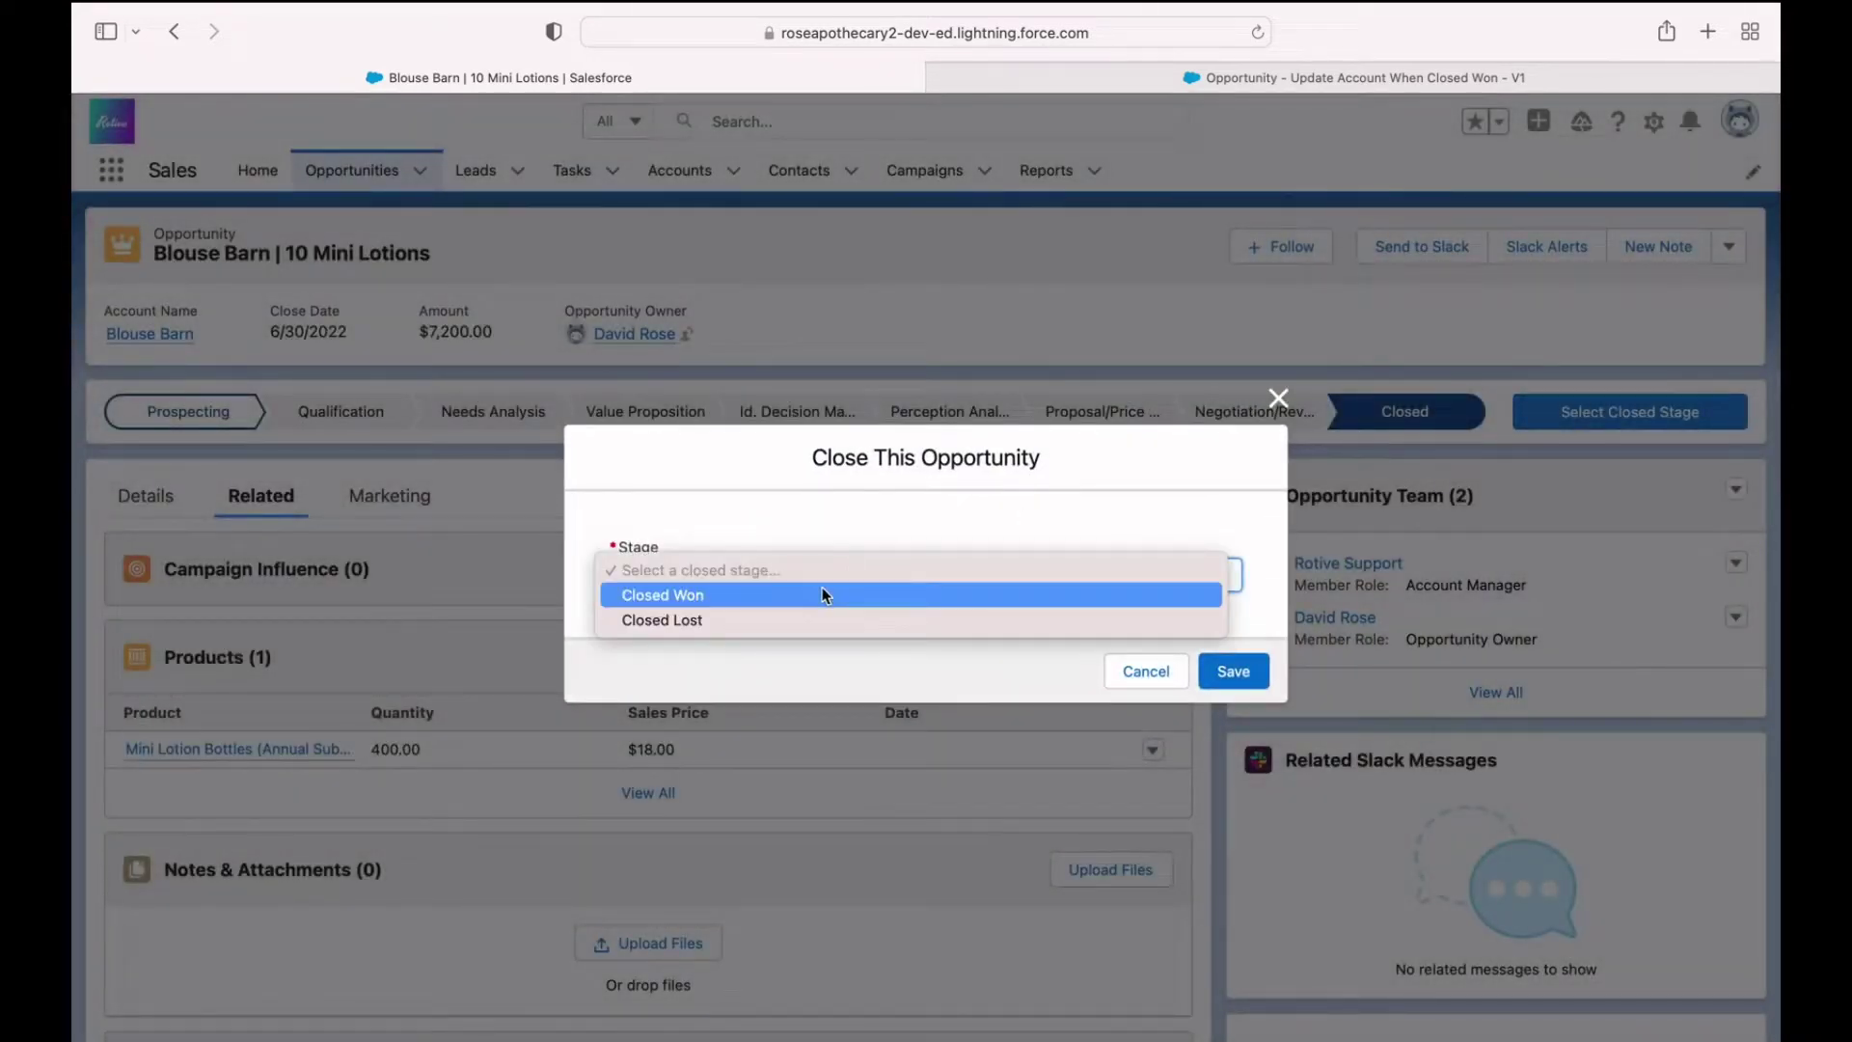
click(822, 593)
click(1233, 670)
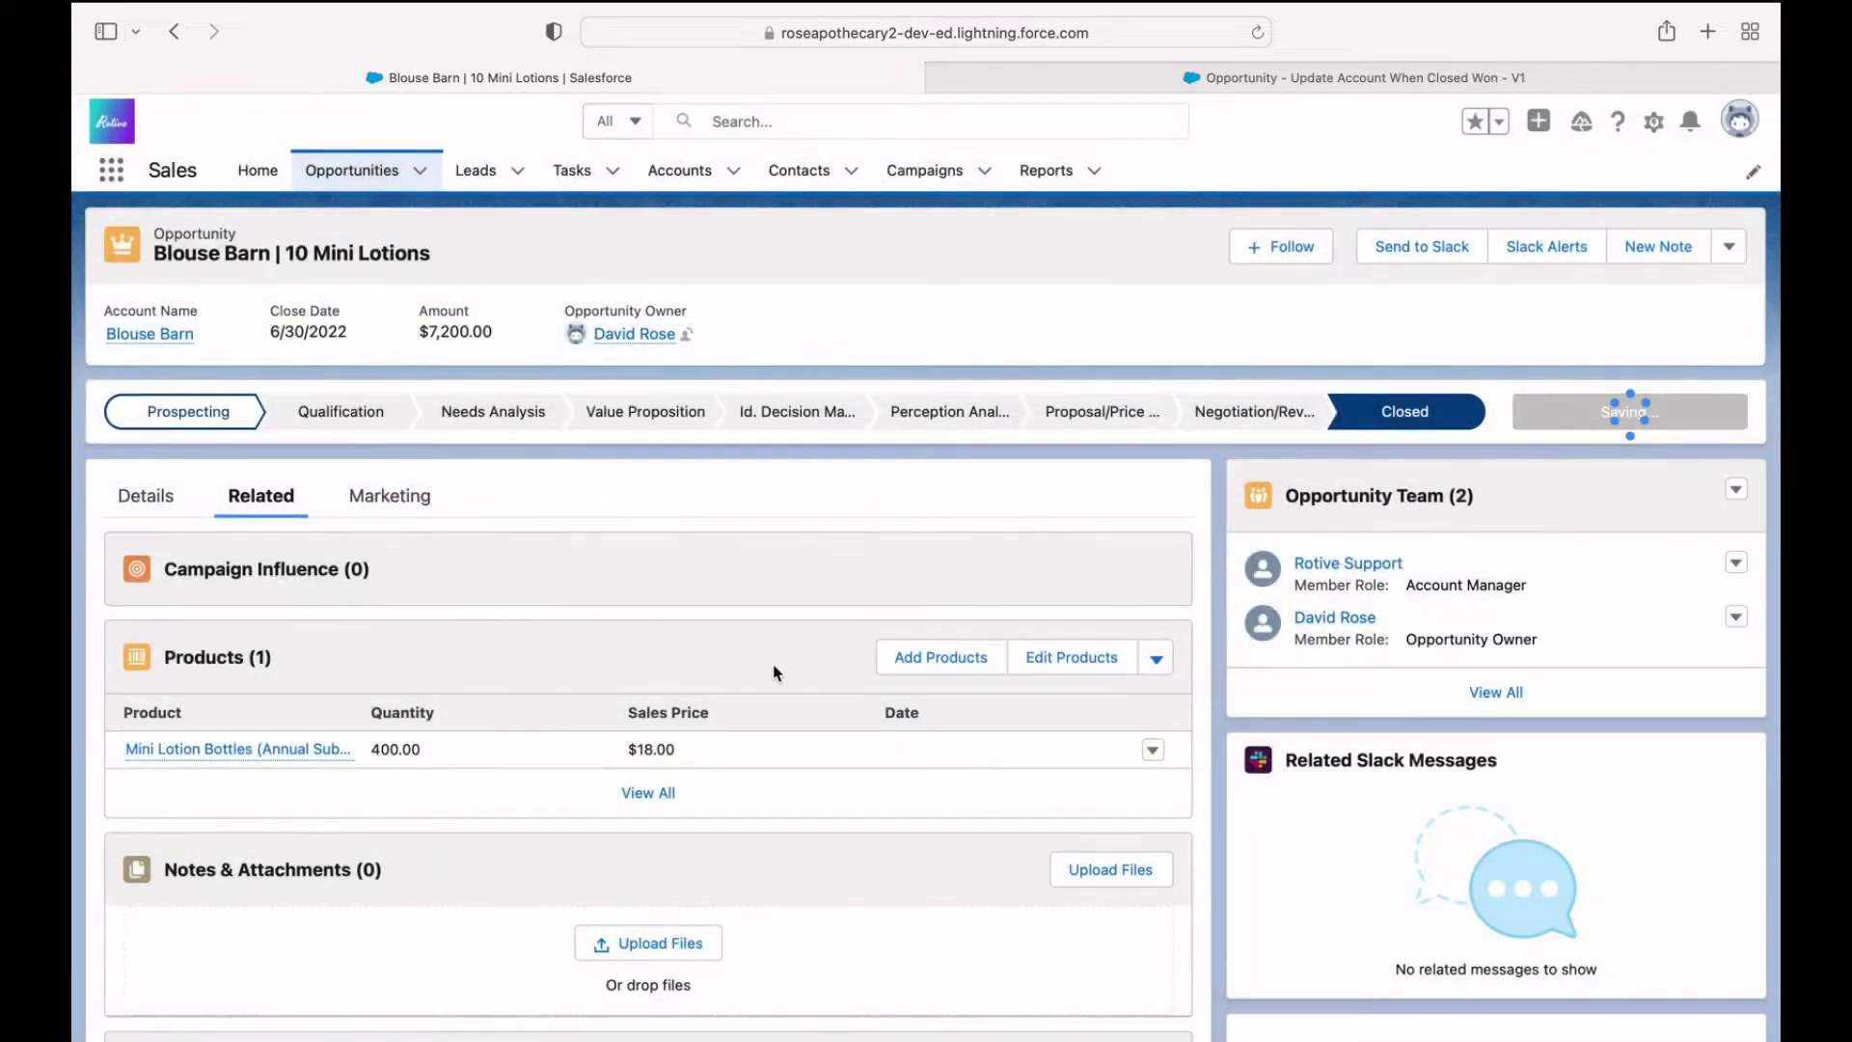
click(162, 333)
Step: Check on the Blouse Barn Details tab that Type reads Customer, with Total Sales $7,200.00
click(270, 417)
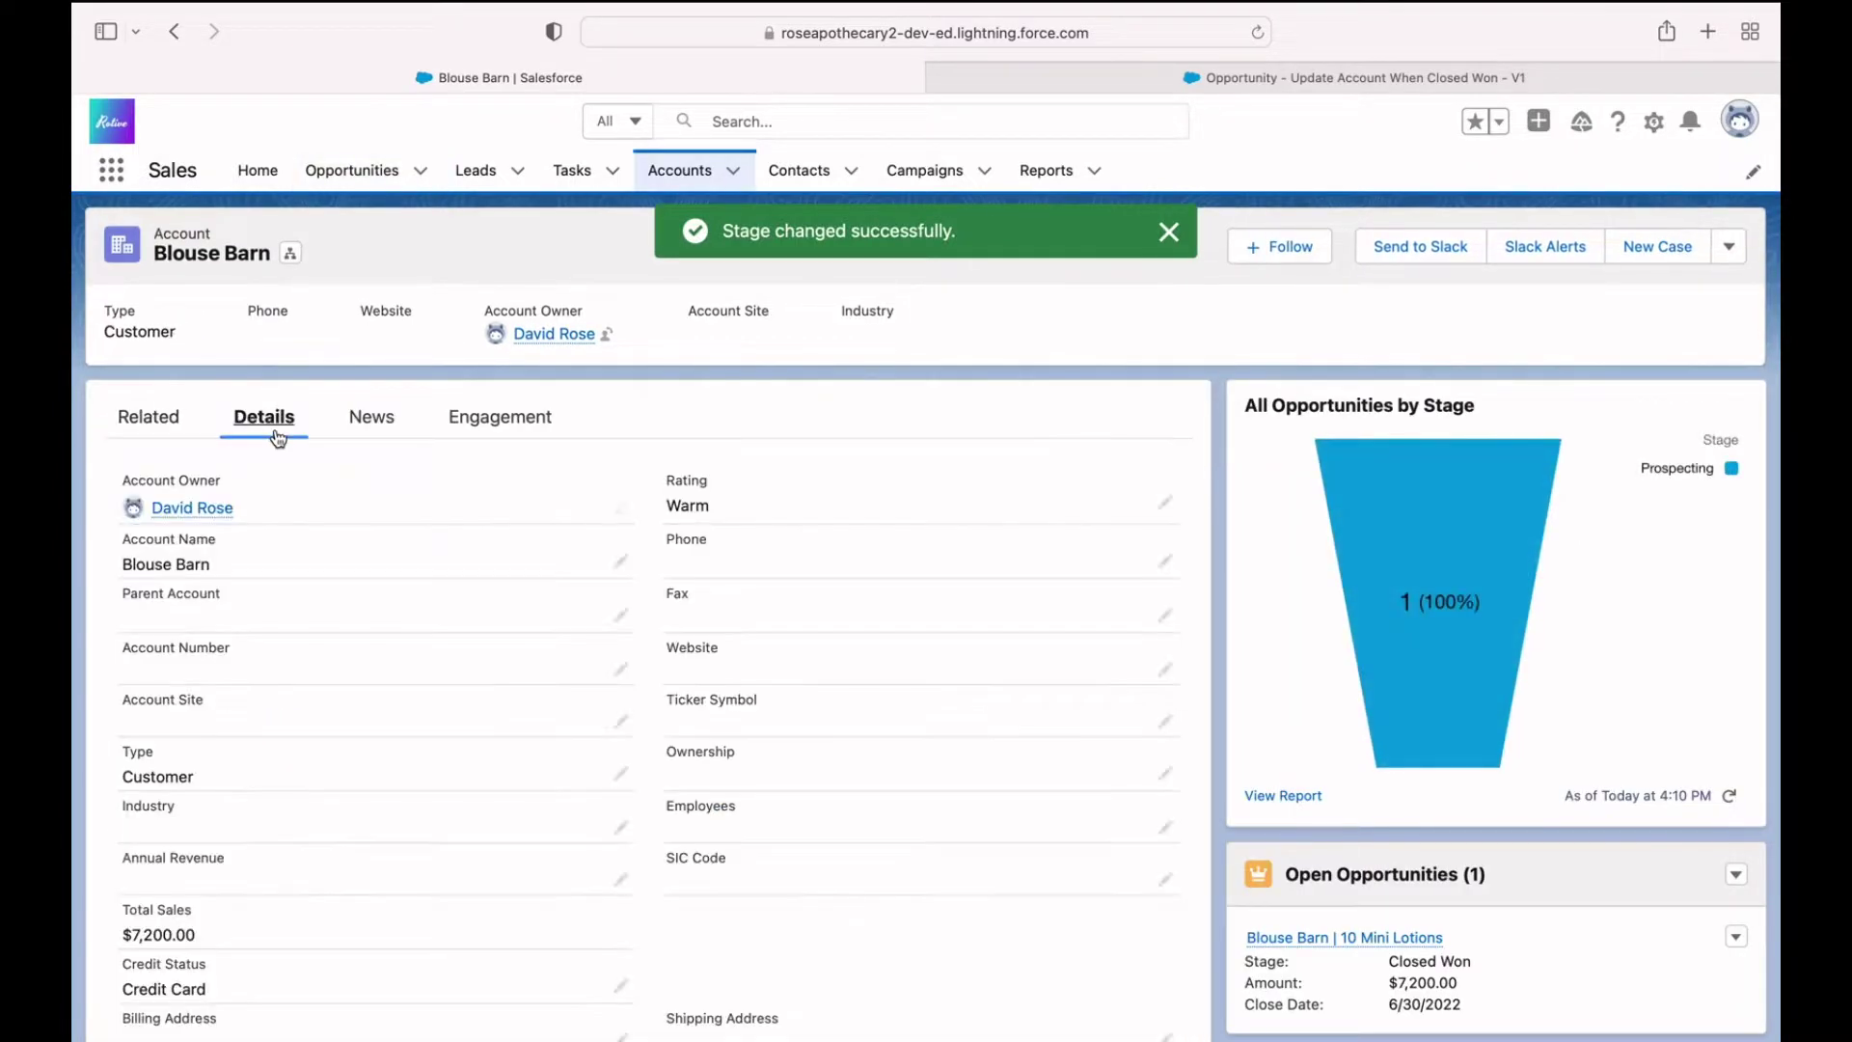
scroll(318, 520, down, 3)
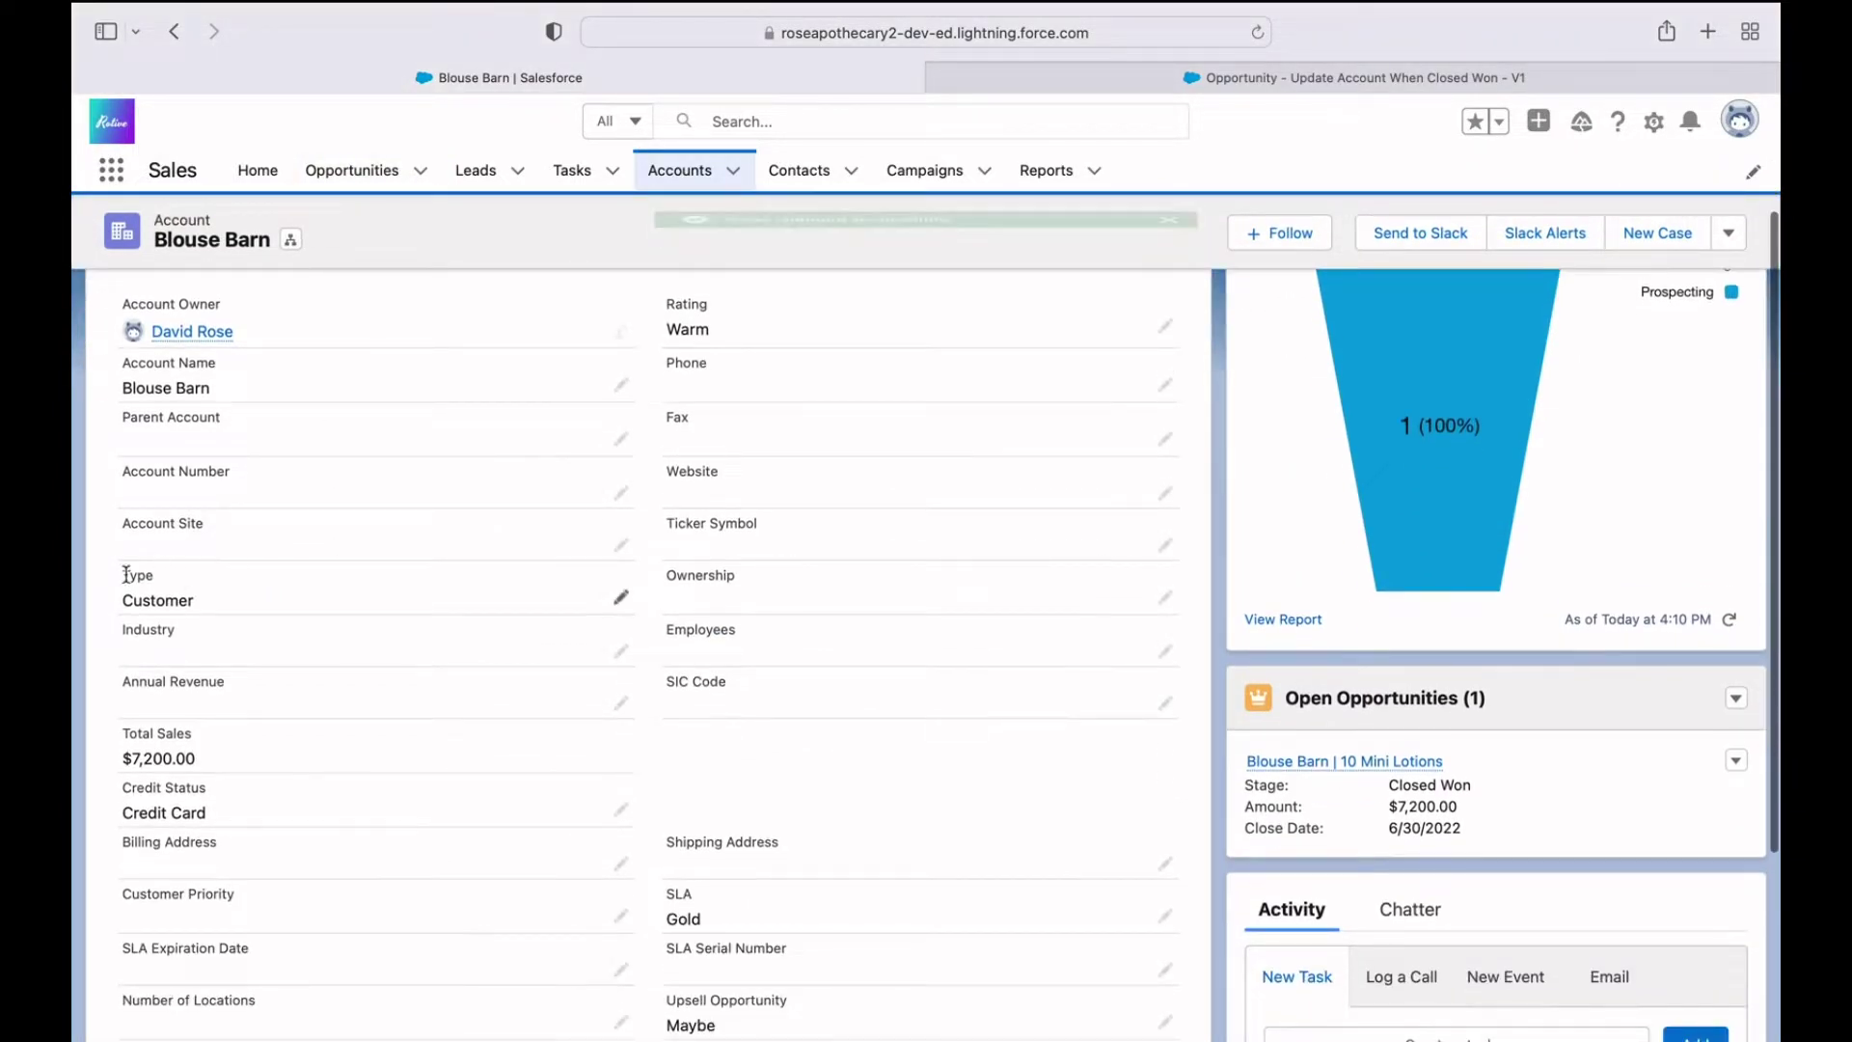
drag(123, 569, 203, 598)
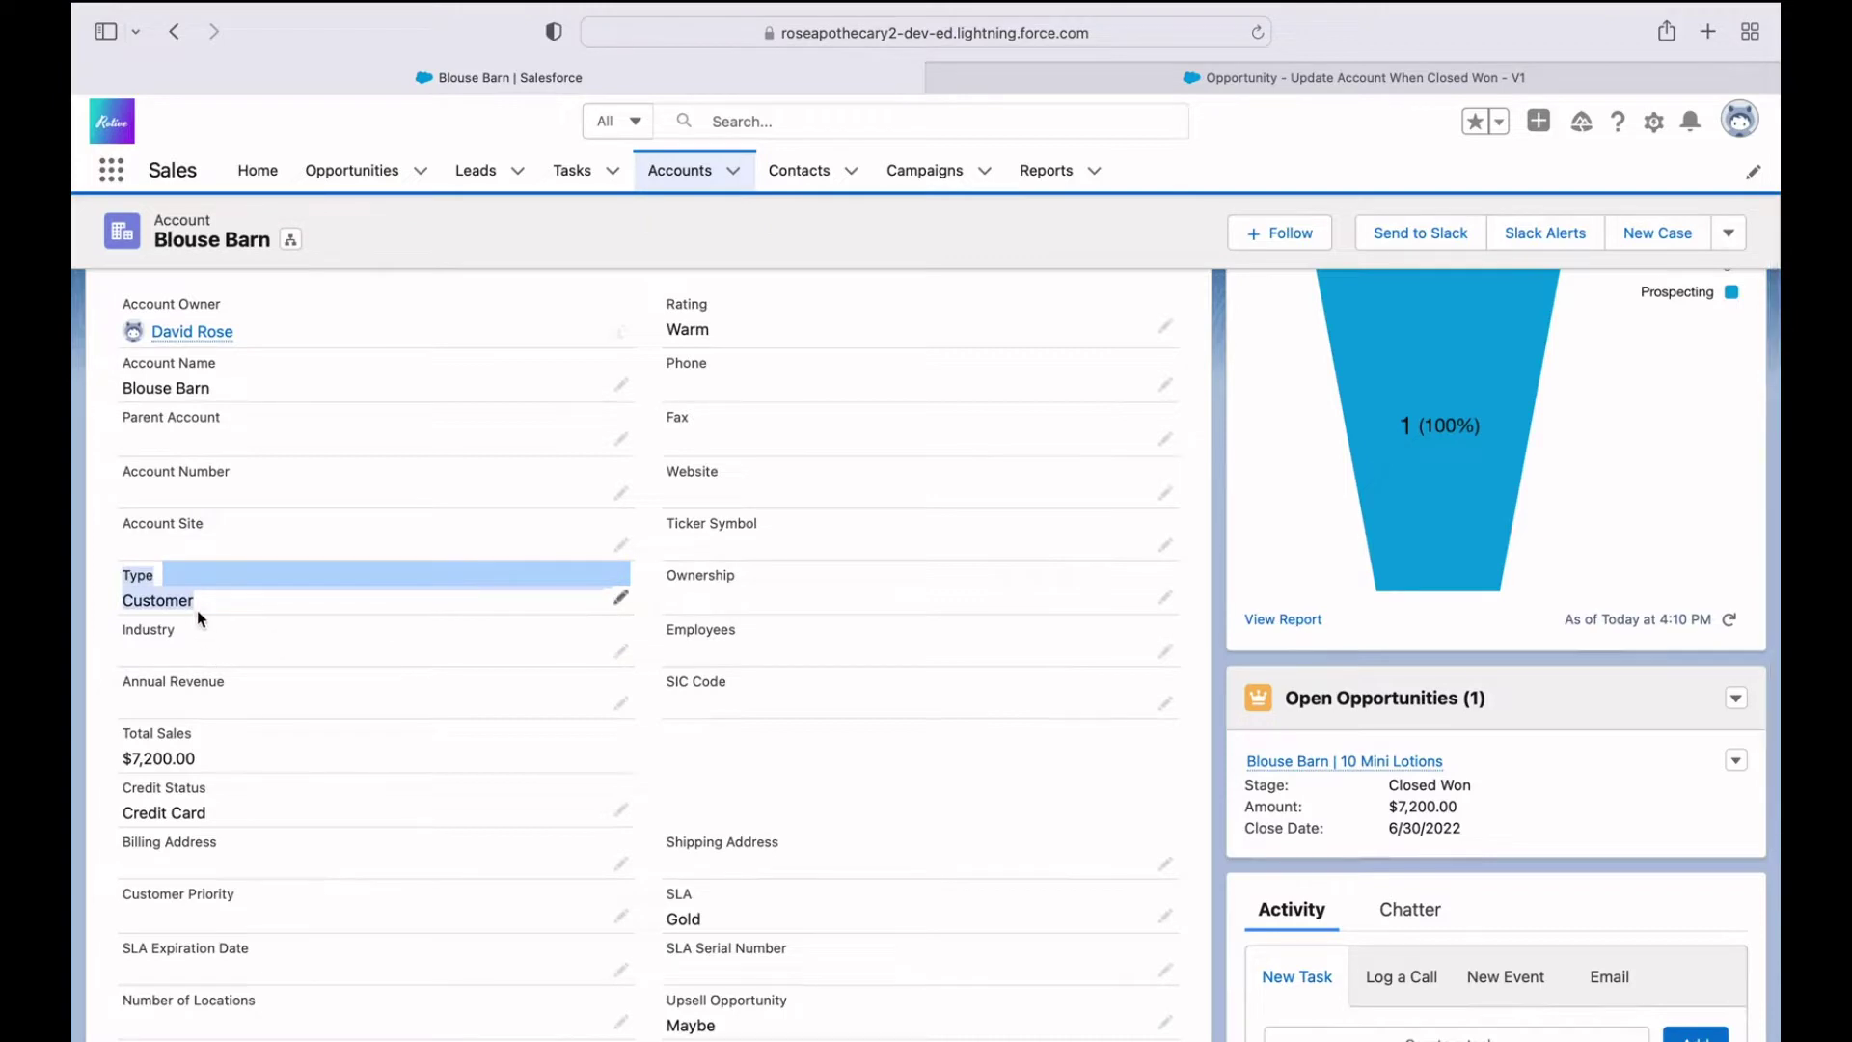
scroll(736, 525, up, 3)
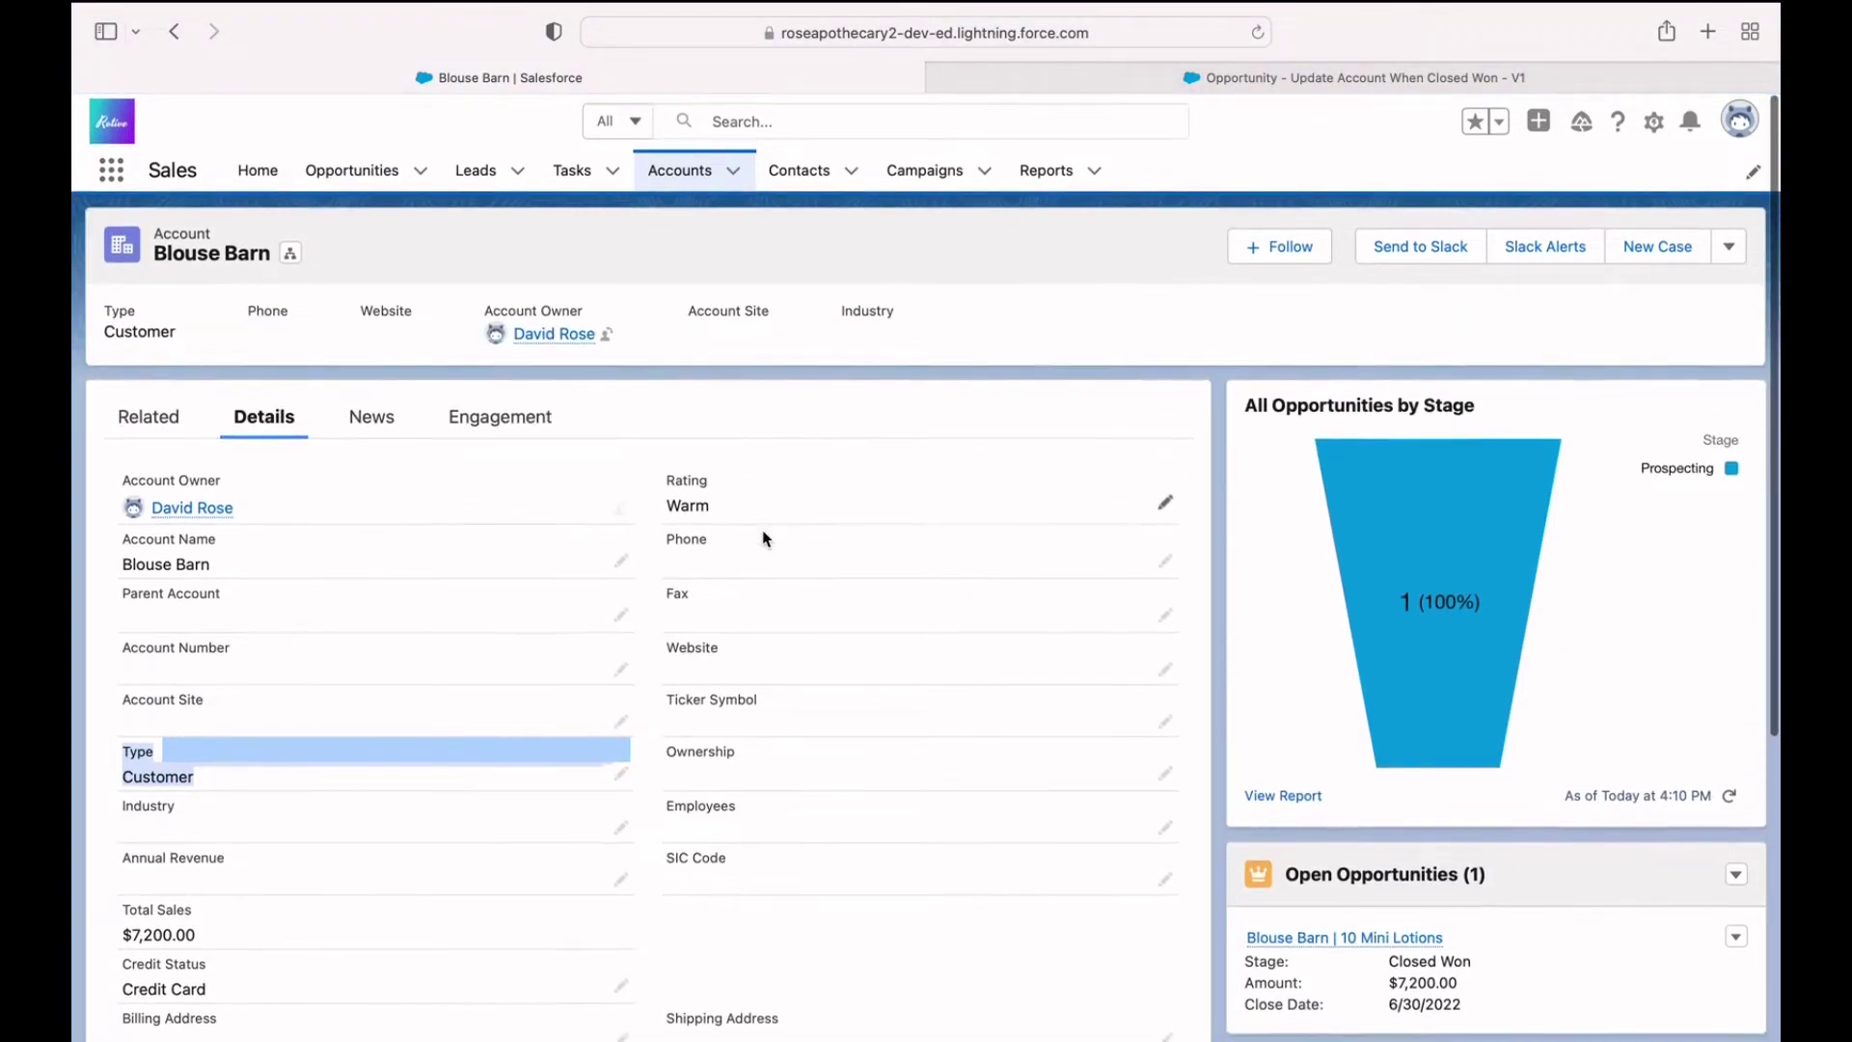